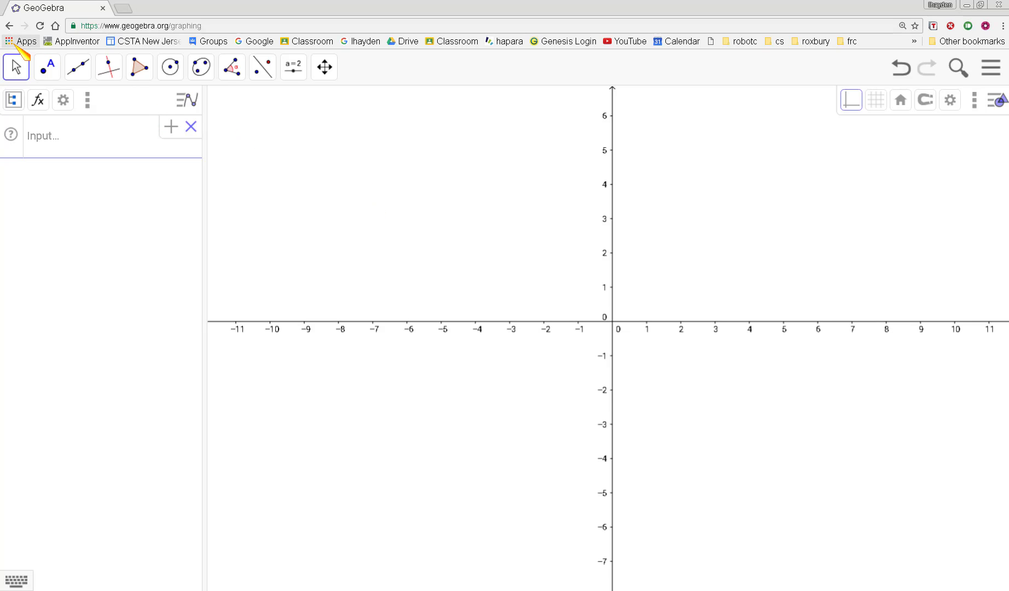
Open the Math Apps graphing tool from Chrome's apps page
left_click(15, 43)
left_click(551, 93)
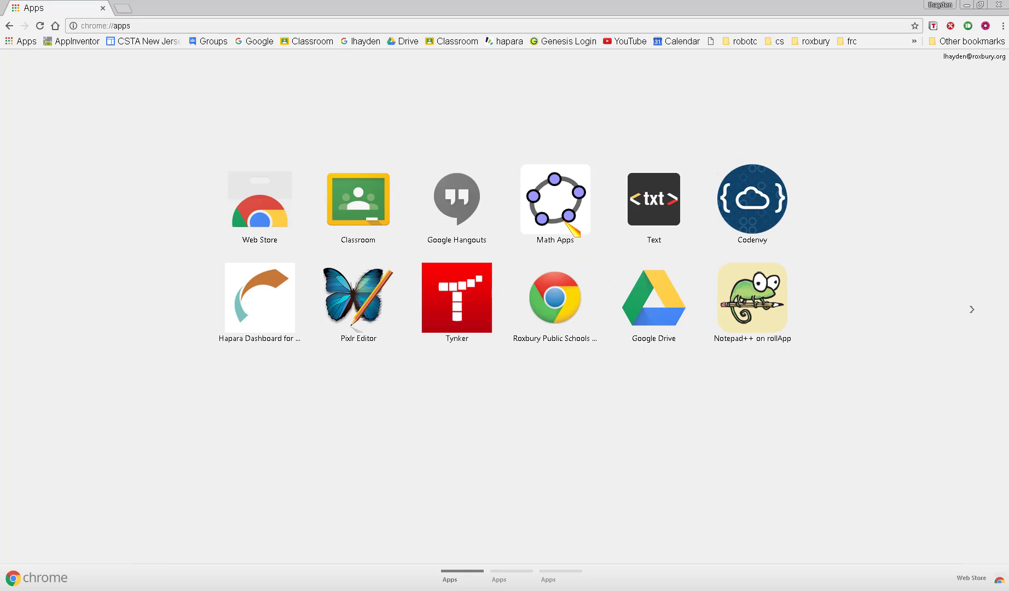
left_click(557, 209)
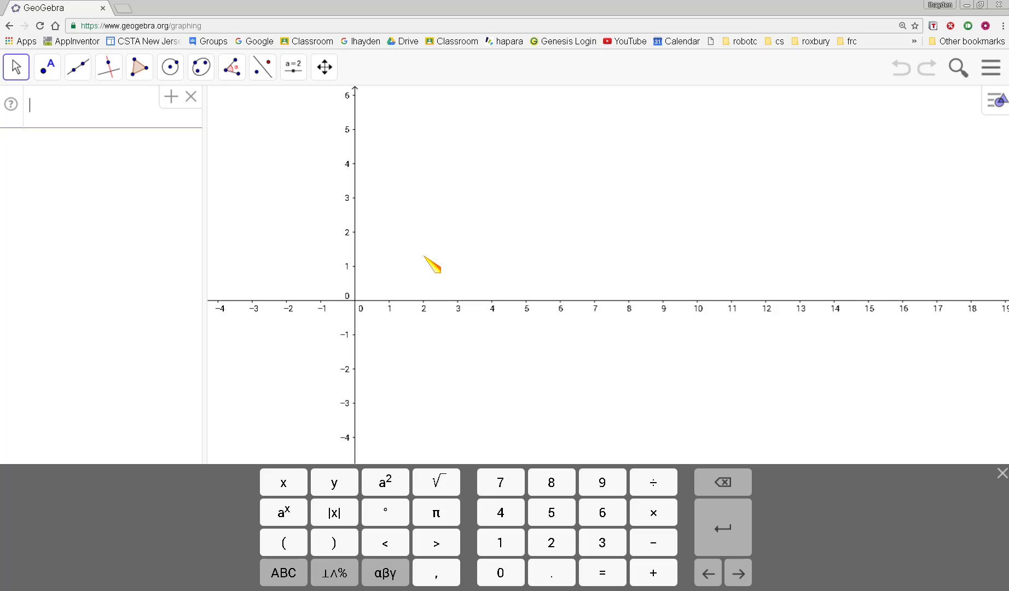
Turn on the grid for the coordinate plane in the graphics view
right_click(536, 210)
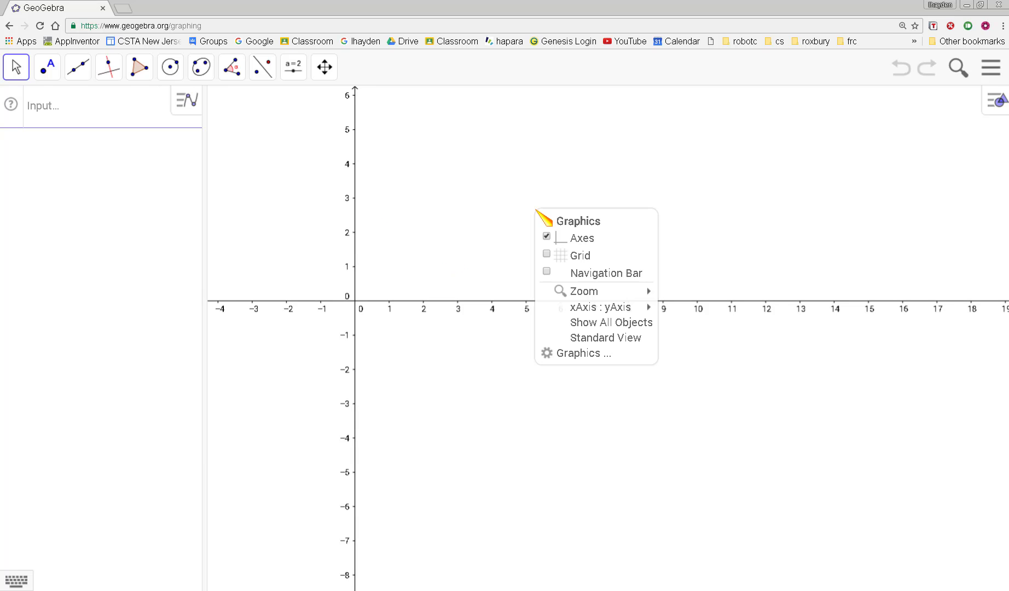
mouse_move(614, 308)
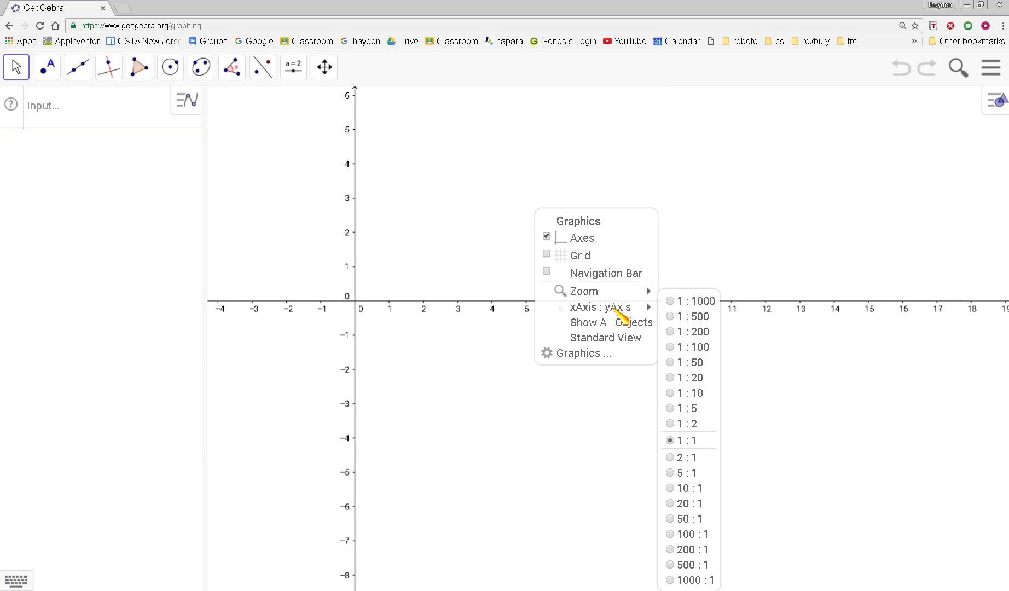
left_click(549, 252)
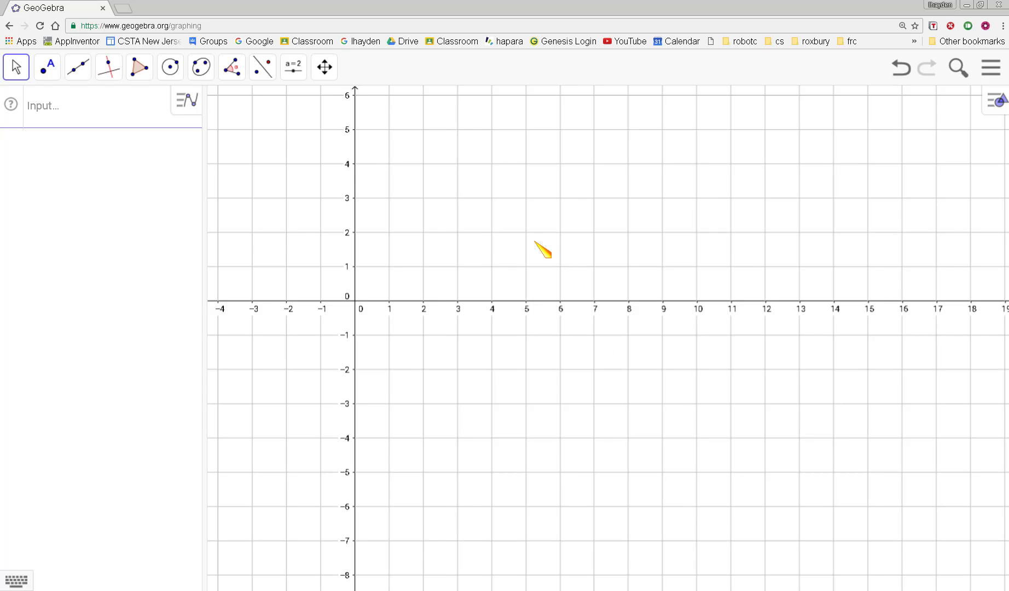
left_click_drag(536, 246, 730, 261)
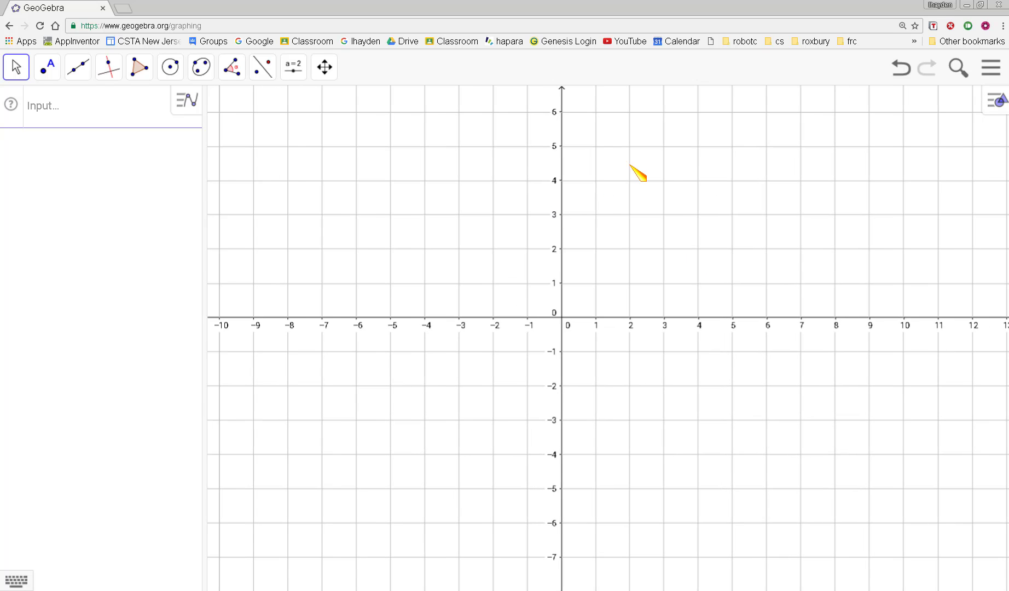
left_click_drag(629, 164, 664, 181)
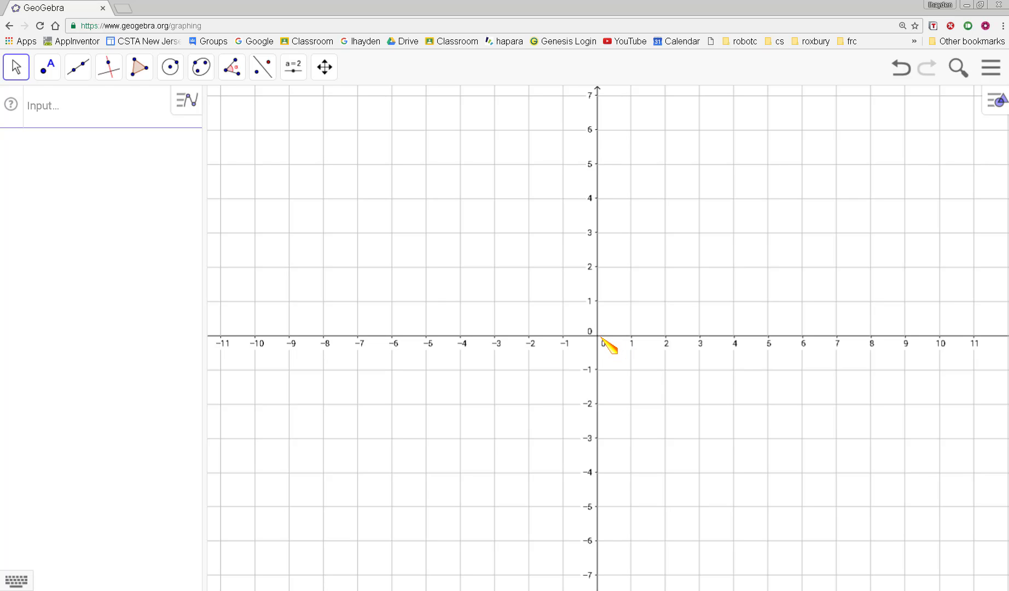
left_click_drag(730, 275, 730, 267)
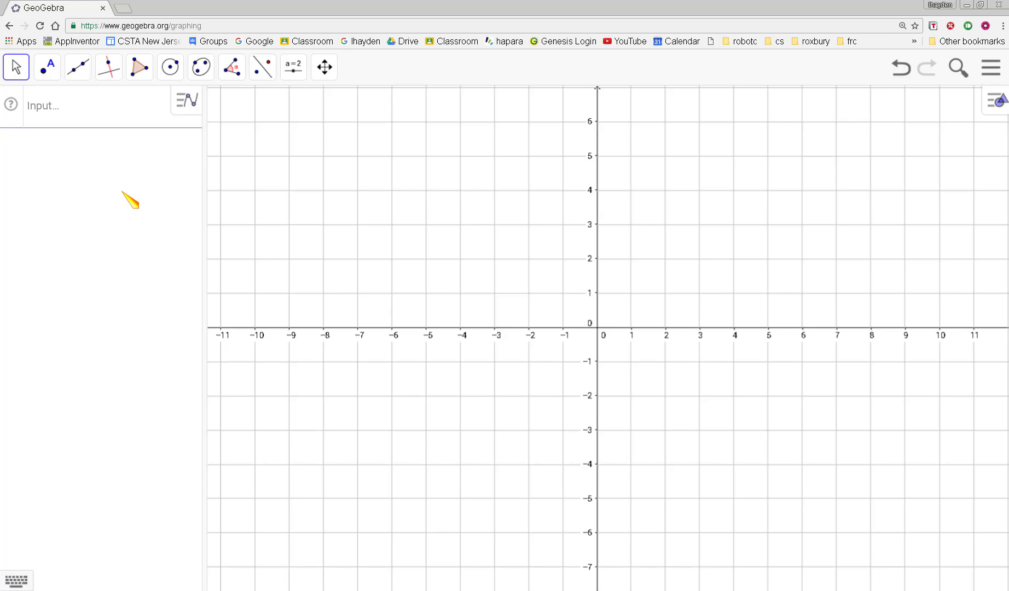
Start a new algebra expression with "y = a" followed by a multiplication sign
left_click(51, 114)
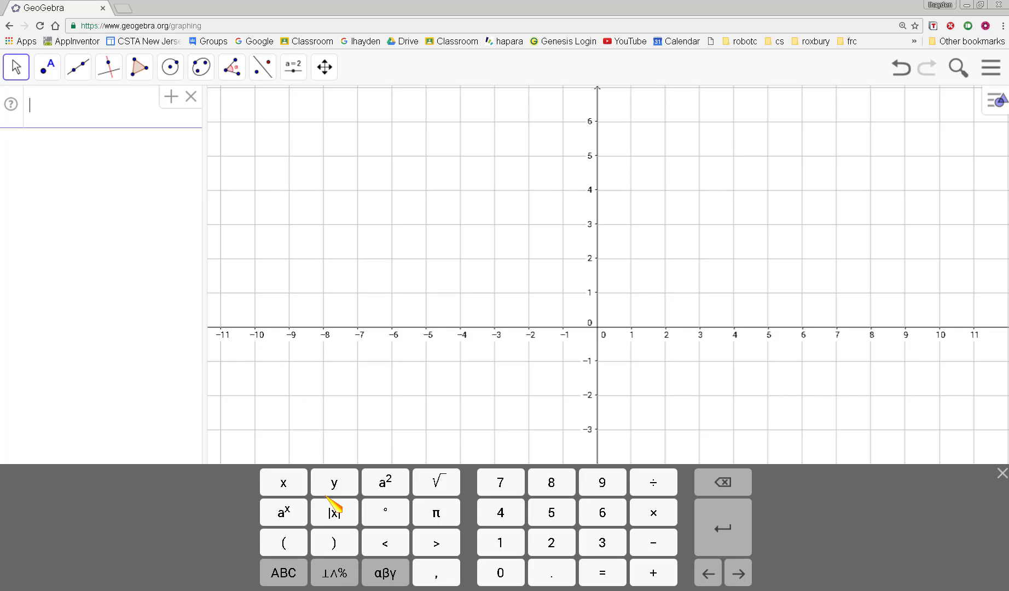
left_click(294, 570)
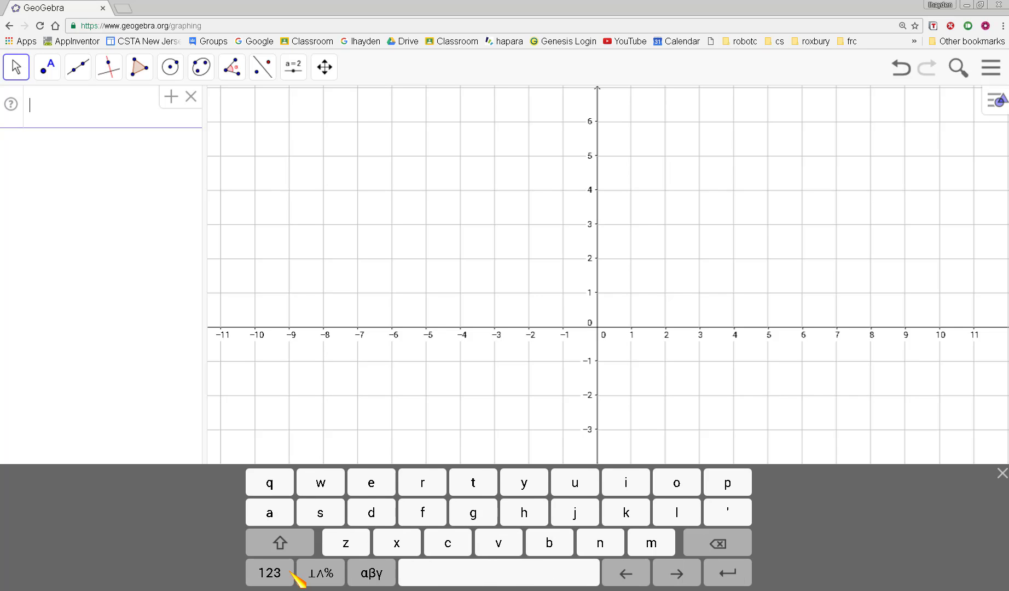
left_click(526, 481)
left_click(270, 571)
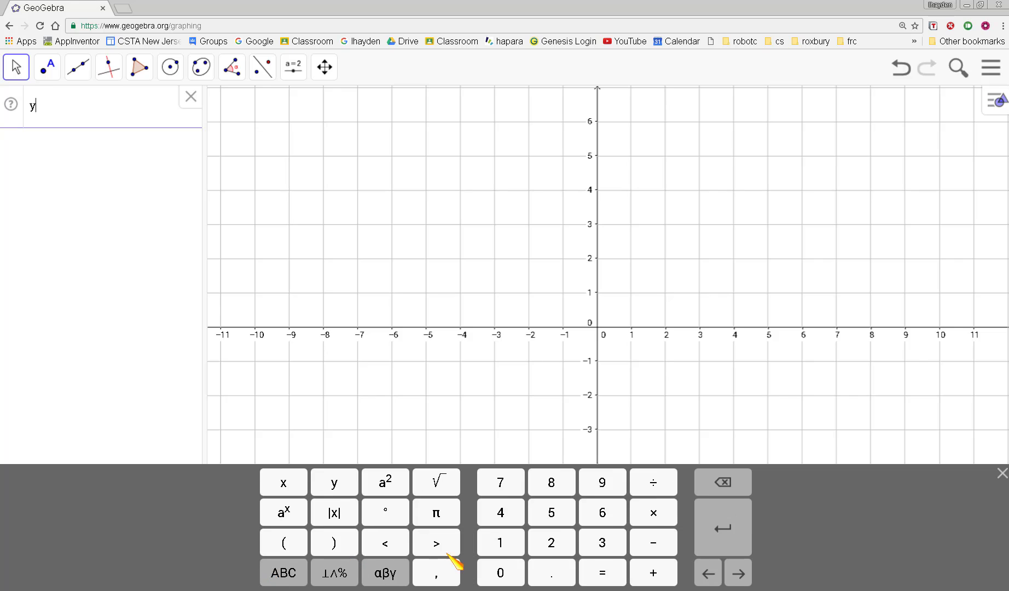
left_click(601, 570)
left_click(278, 571)
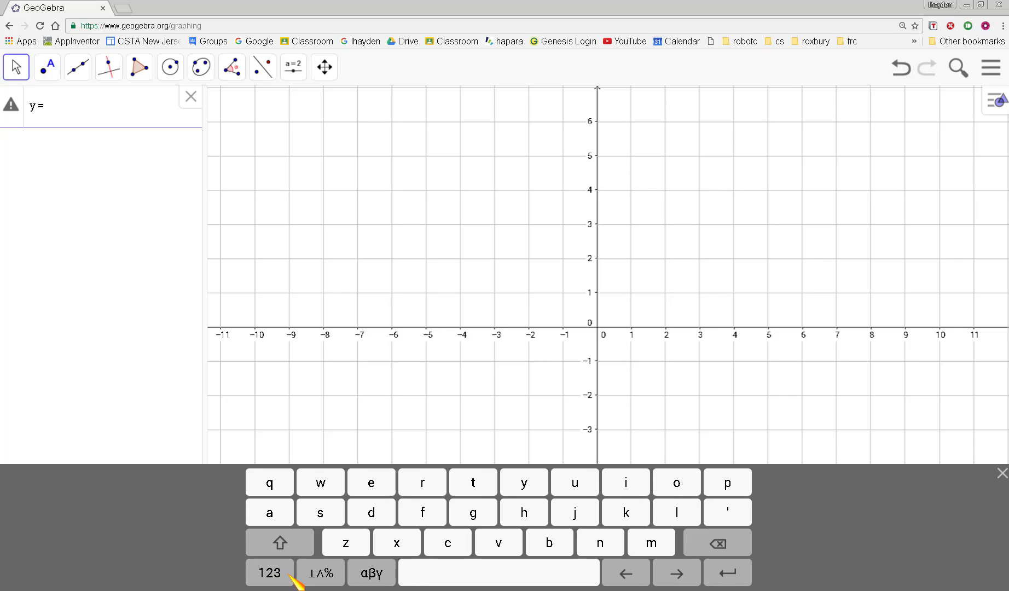
left_click(273, 513)
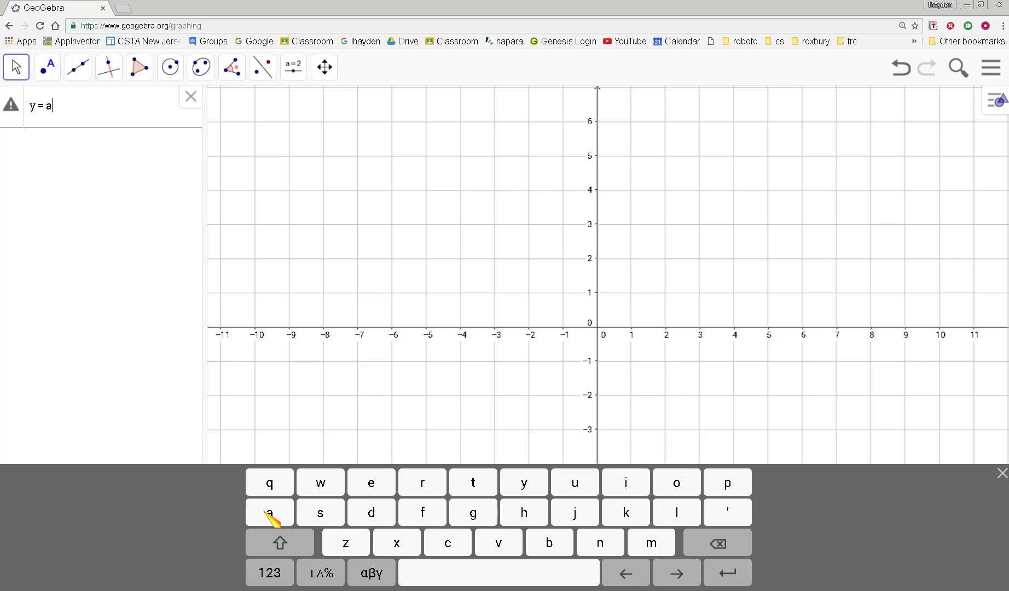
left_click(259, 574)
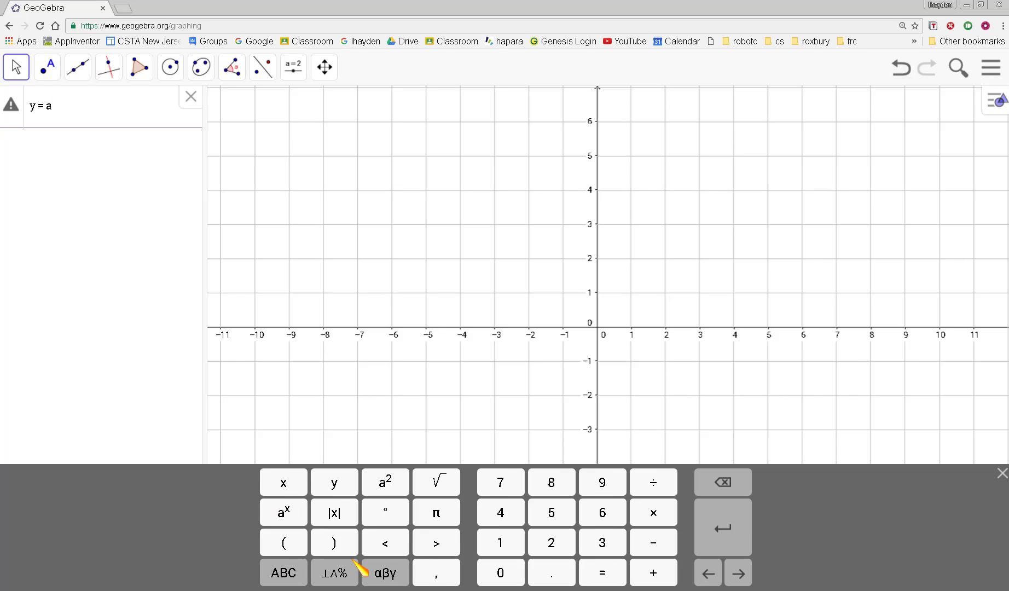
left_click(652, 514)
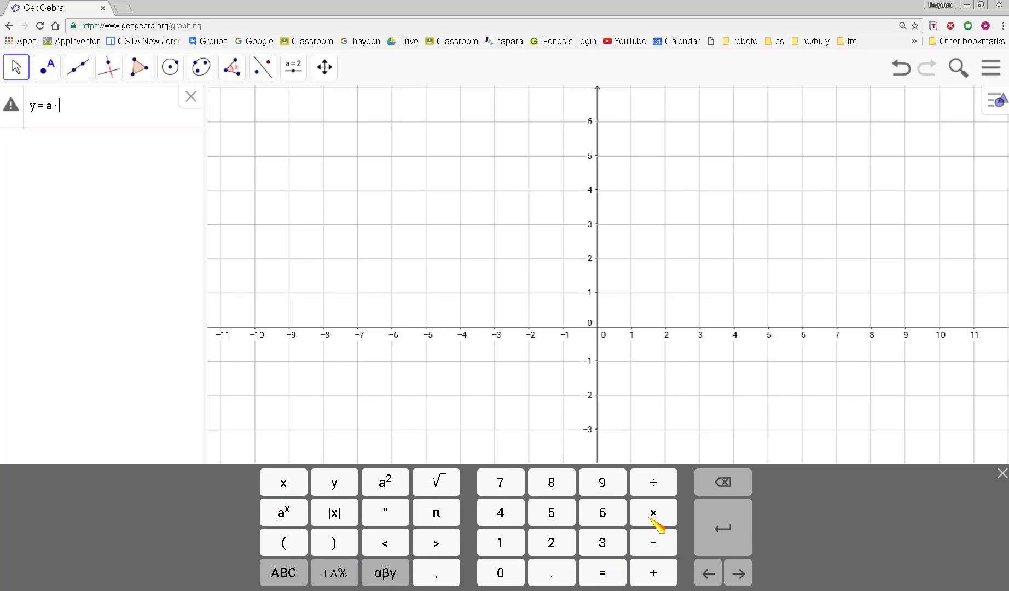
Add the square root of x − h to the equation, leaving the cursor outside the radical
left_click(445, 484)
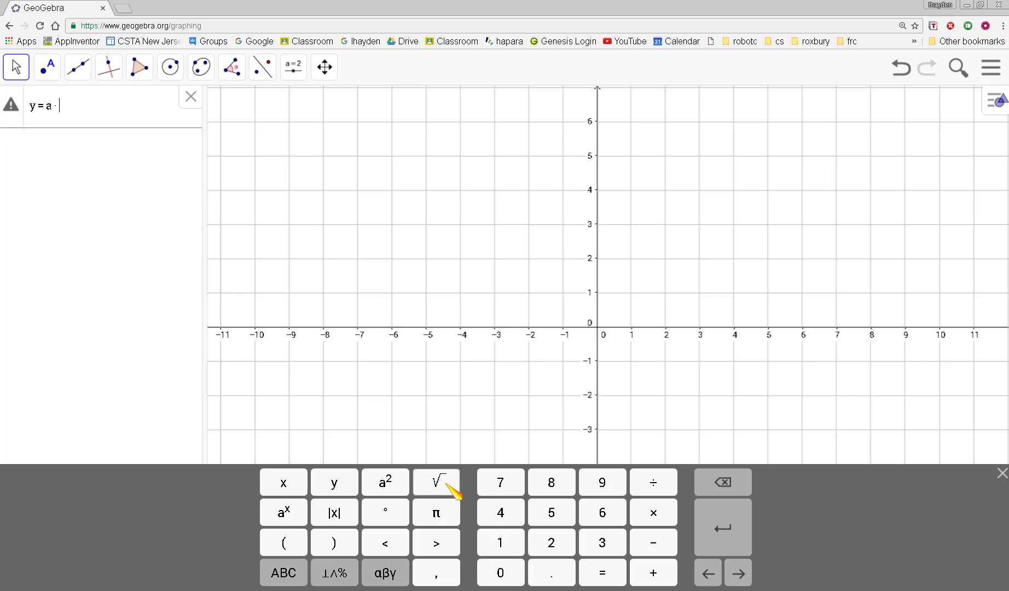
left_click(293, 570)
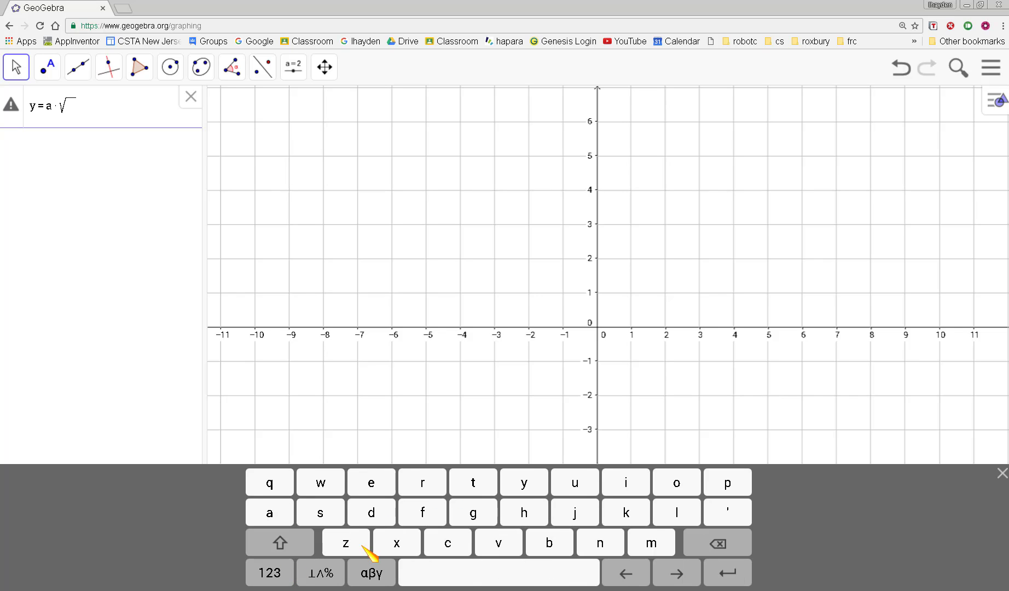
left_click(402, 542)
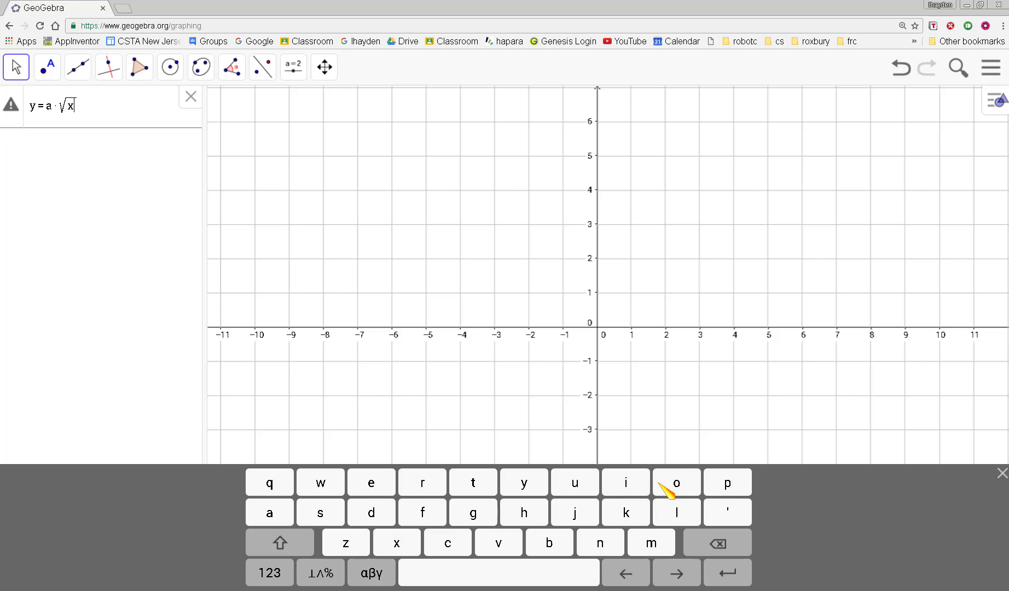
left_click(282, 574)
left_click(663, 550)
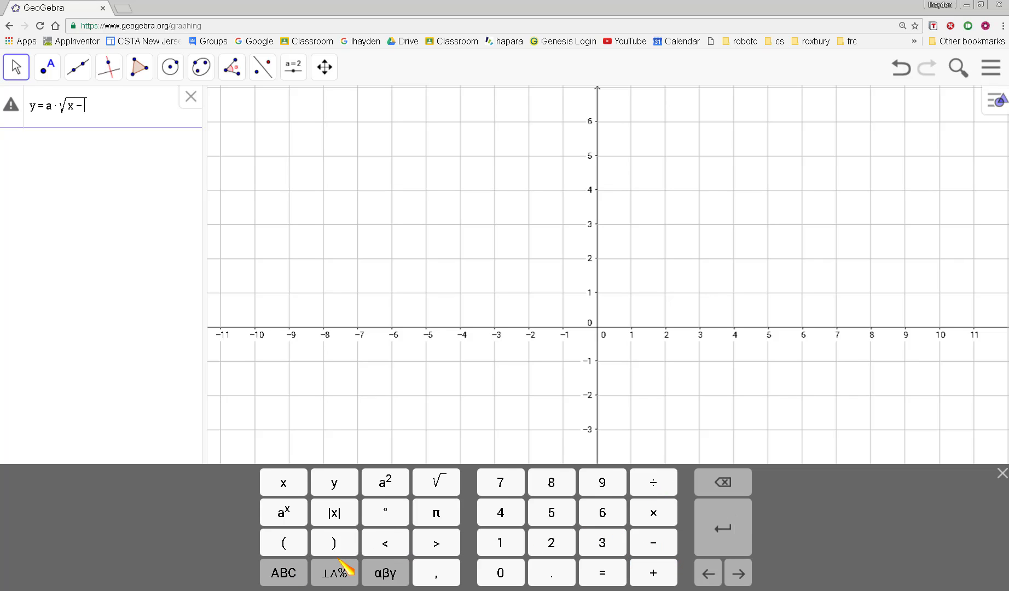
left_click(283, 572)
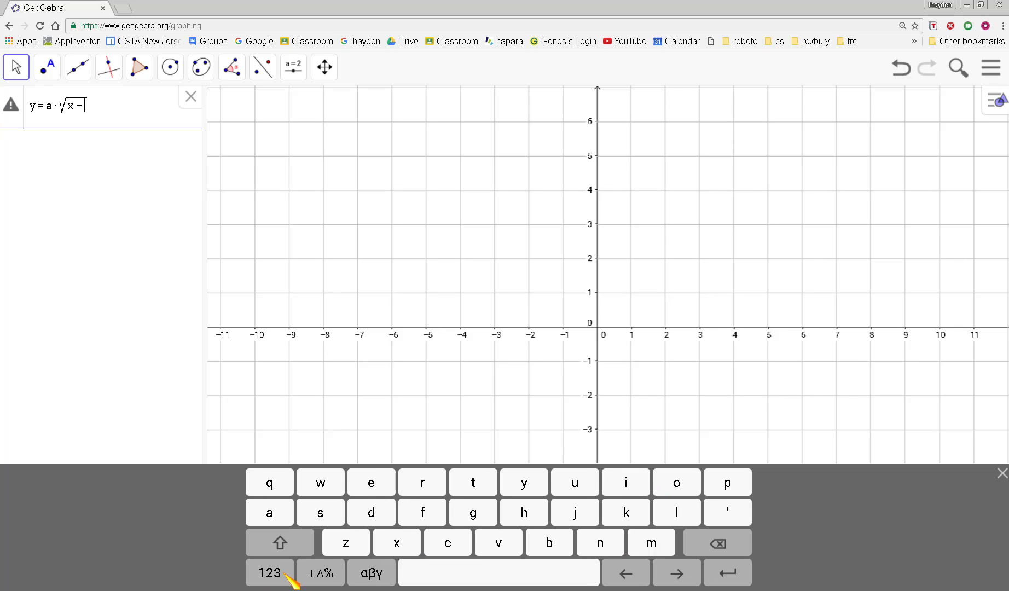
left_click(525, 516)
left_click(677, 573)
Complete the equation with + k, submit it and create sliders for a, h and k
left_click(276, 577)
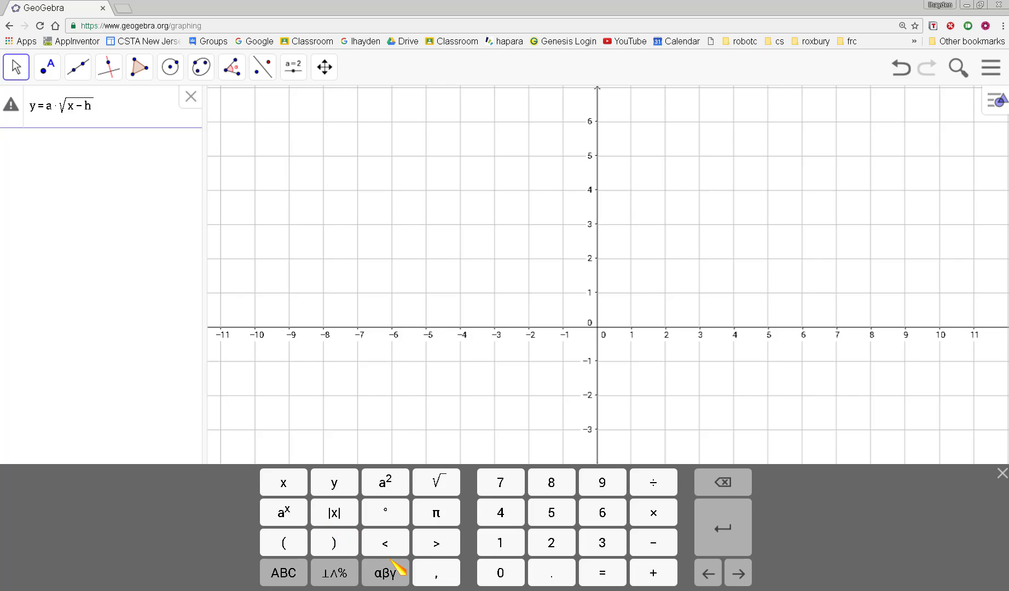
left_click(654, 573)
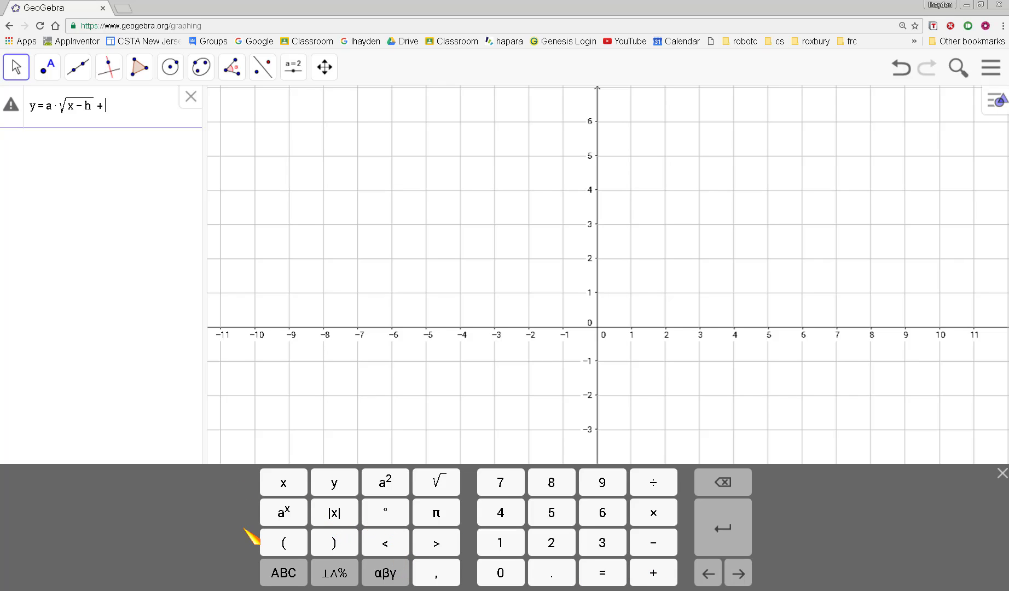
left_click(283, 572)
left_click(628, 522)
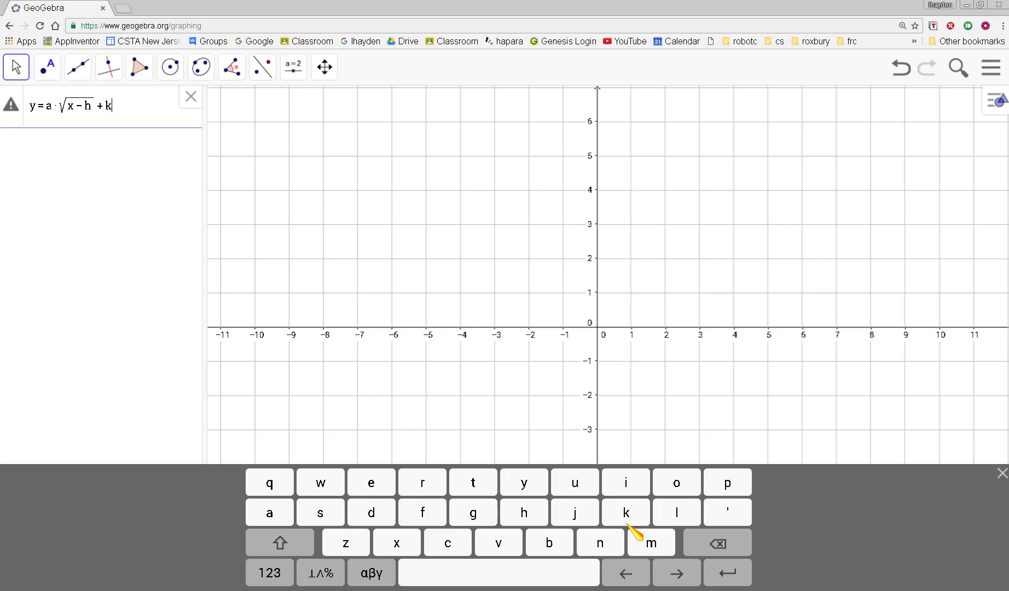
key("Return")
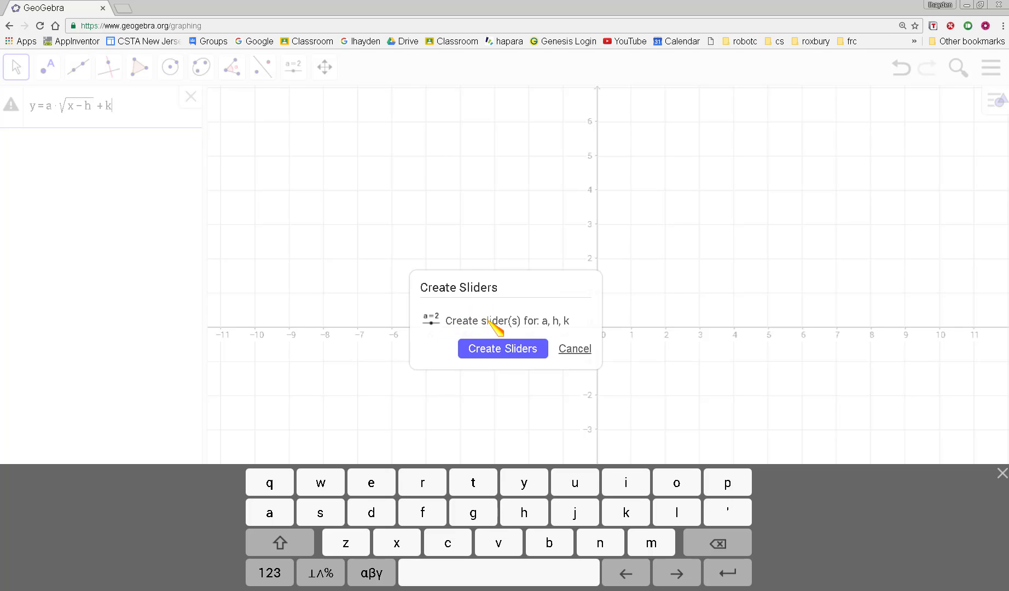
left_click(519, 353)
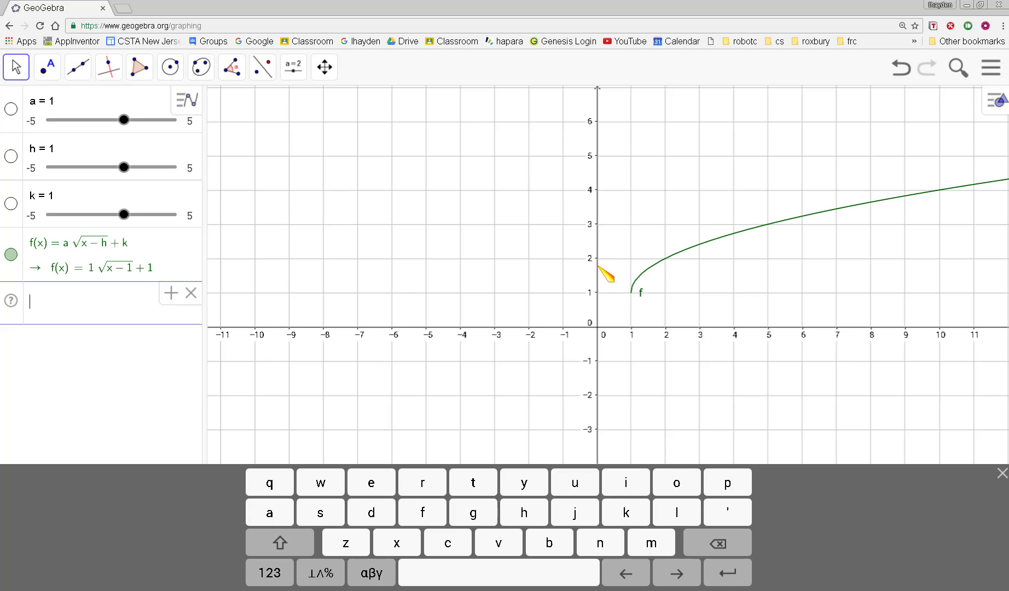
Set the line thickness of the square root function's graph to 8 in its object properties, then return to the empty expression input
left_click(658, 264)
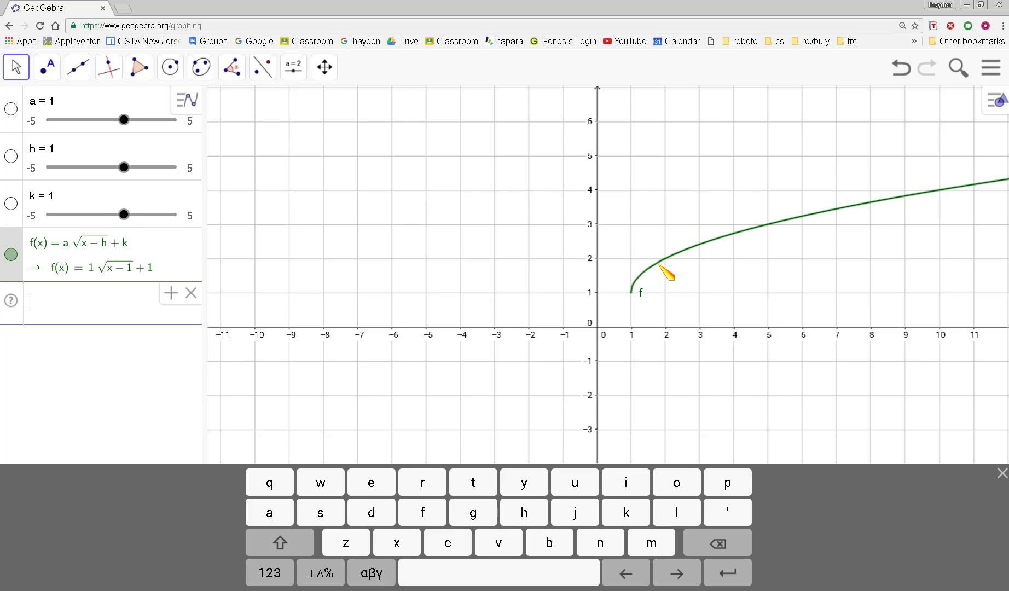
right_click(658, 264)
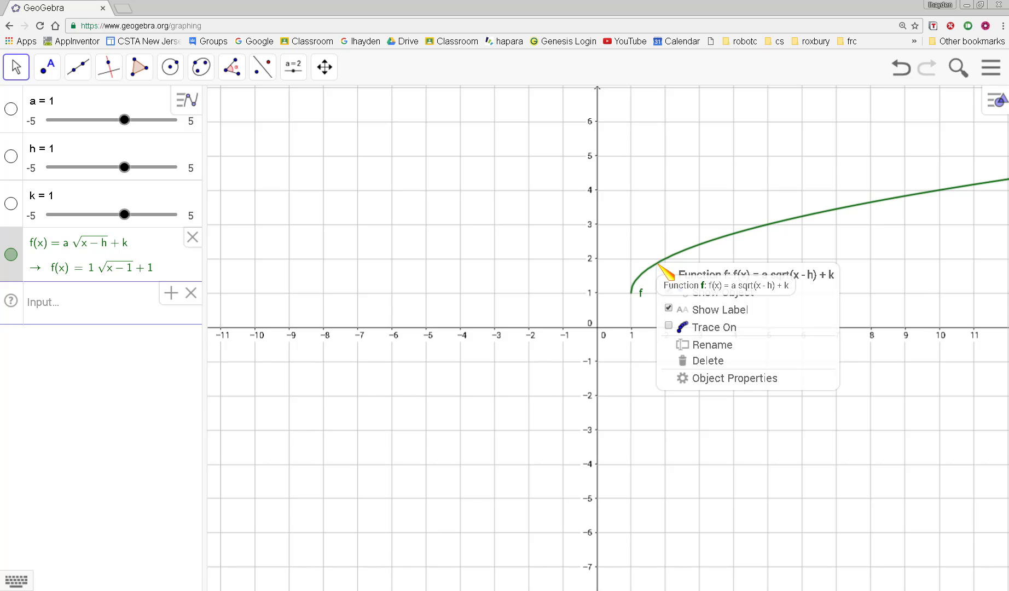
left_click(675, 260)
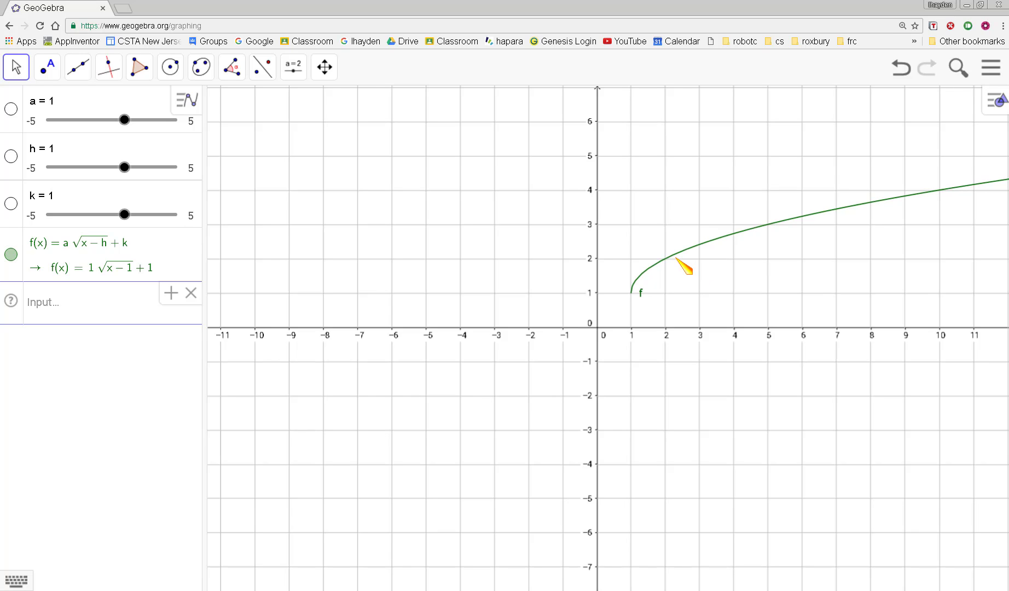
left_click(677, 253)
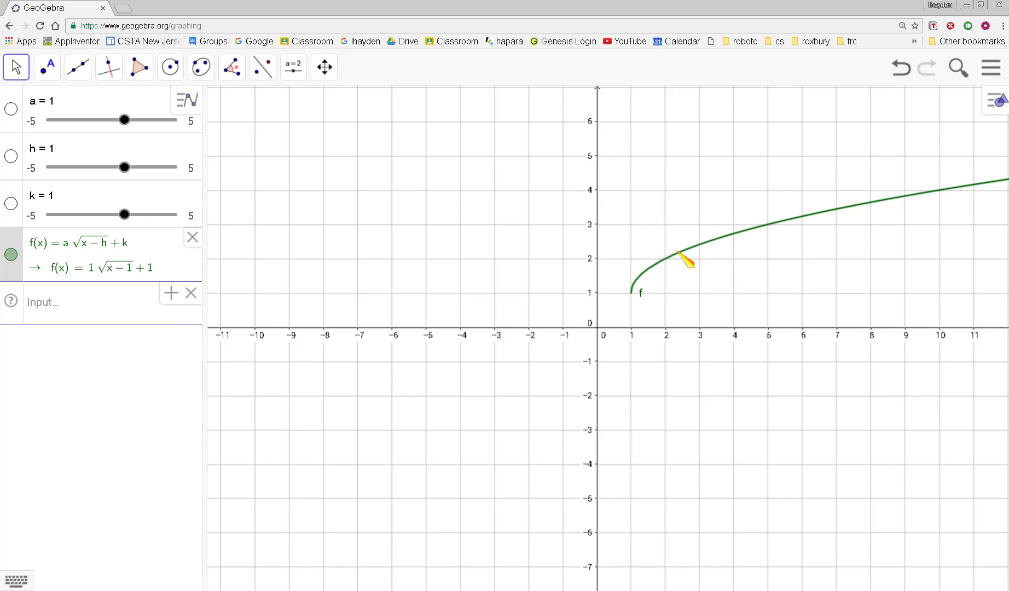
right_click(677, 239)
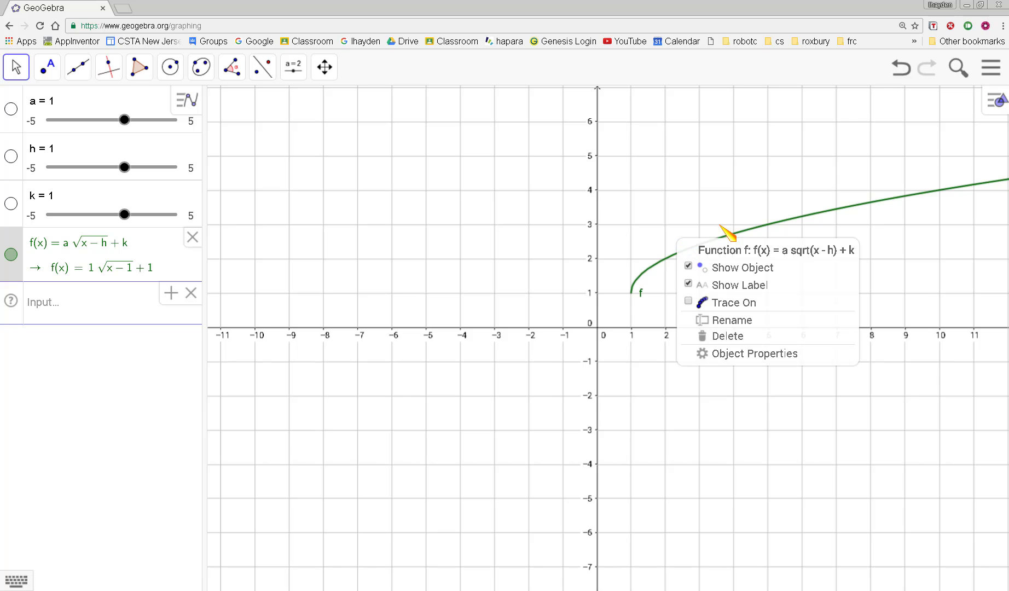
right_click(740, 234)
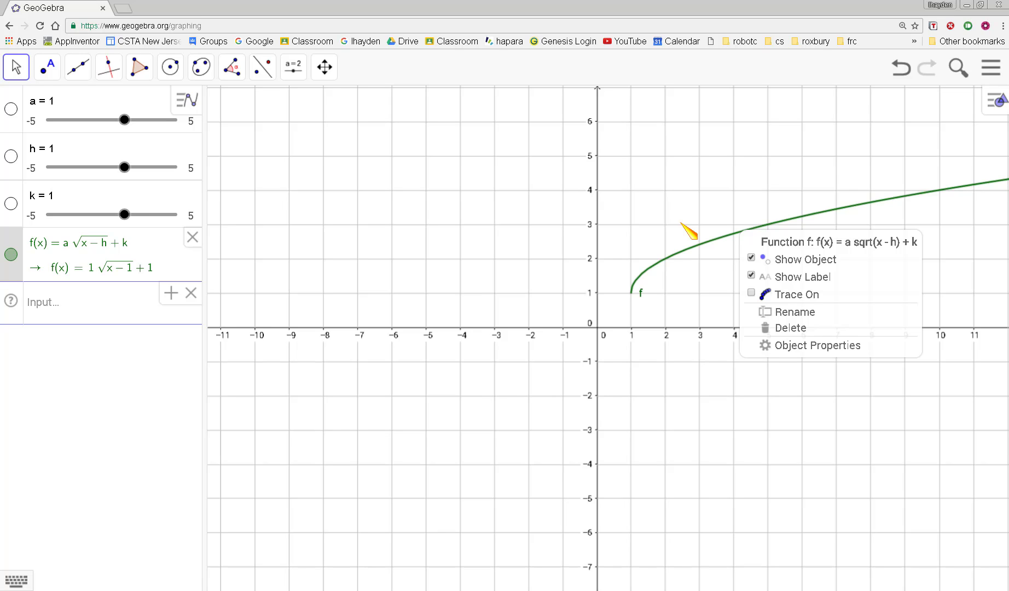
left_click(814, 346)
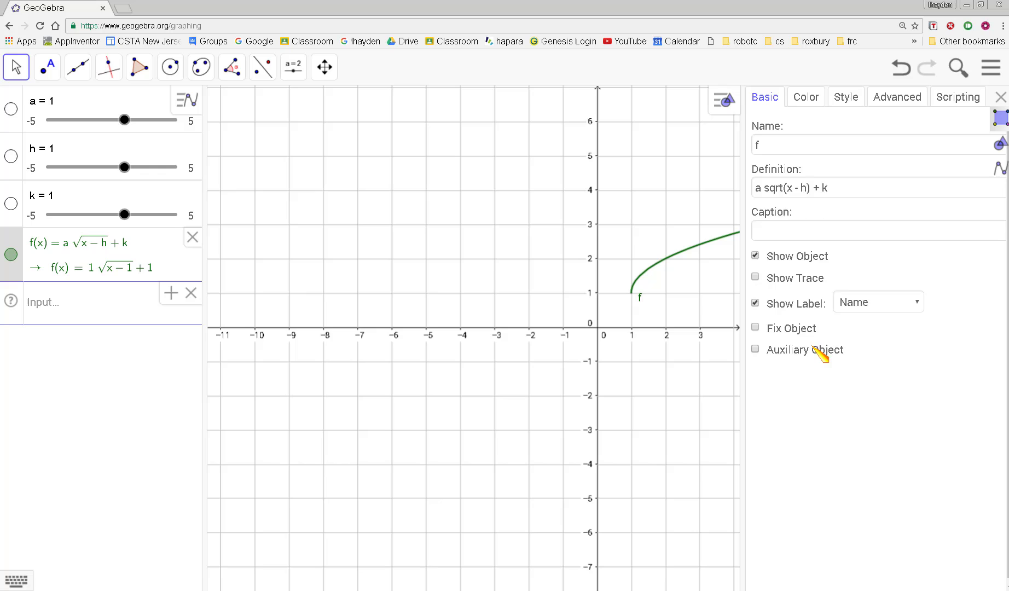
left_click(846, 99)
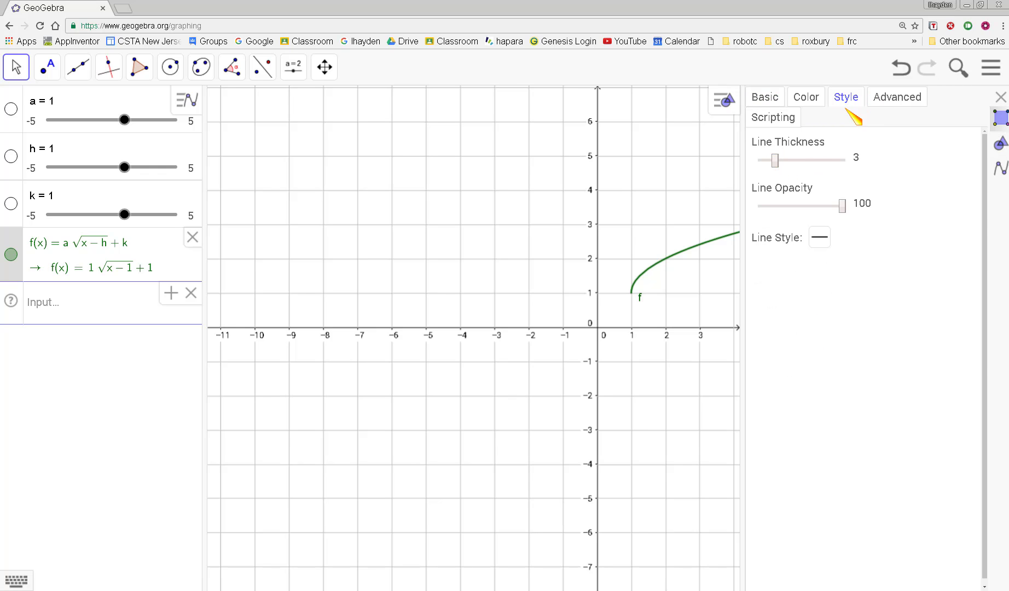
left_click_drag(774, 160, 809, 162)
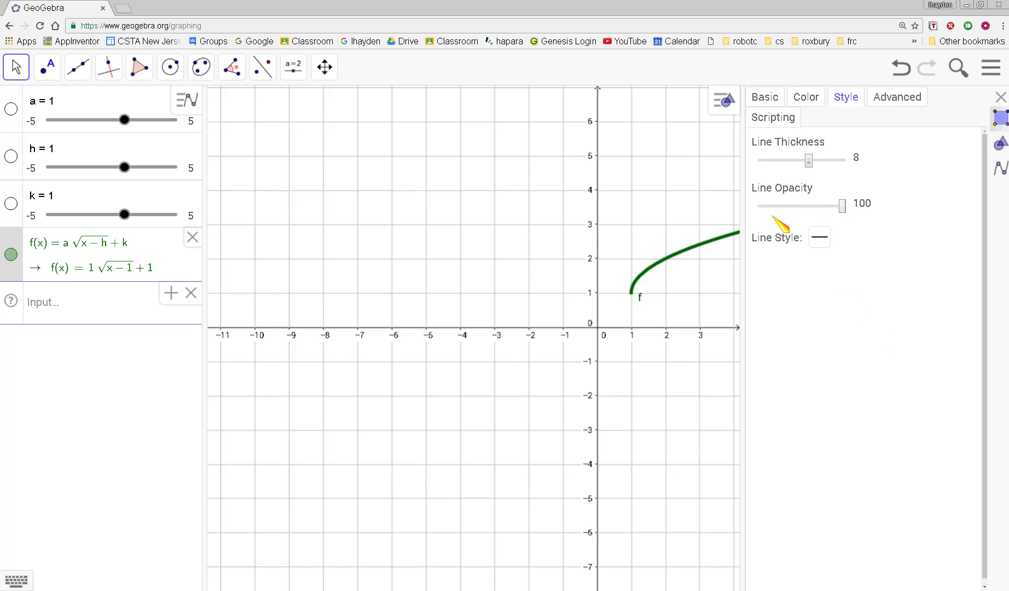
left_click(123, 312)
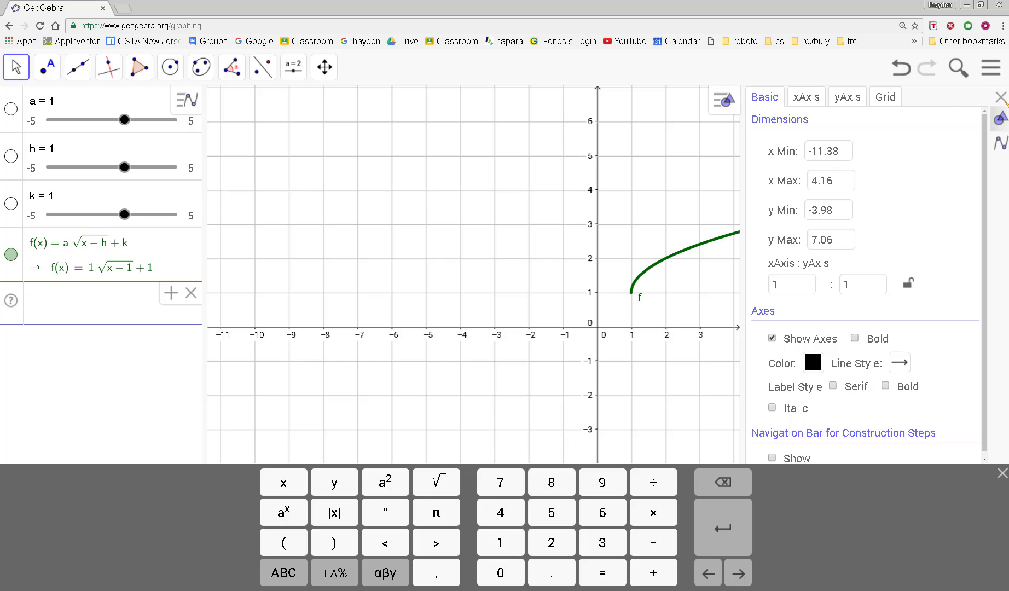
Close the graphics settings and place the cursor in the empty expression line below f(x)
left_click(1001, 97)
left_click(78, 305)
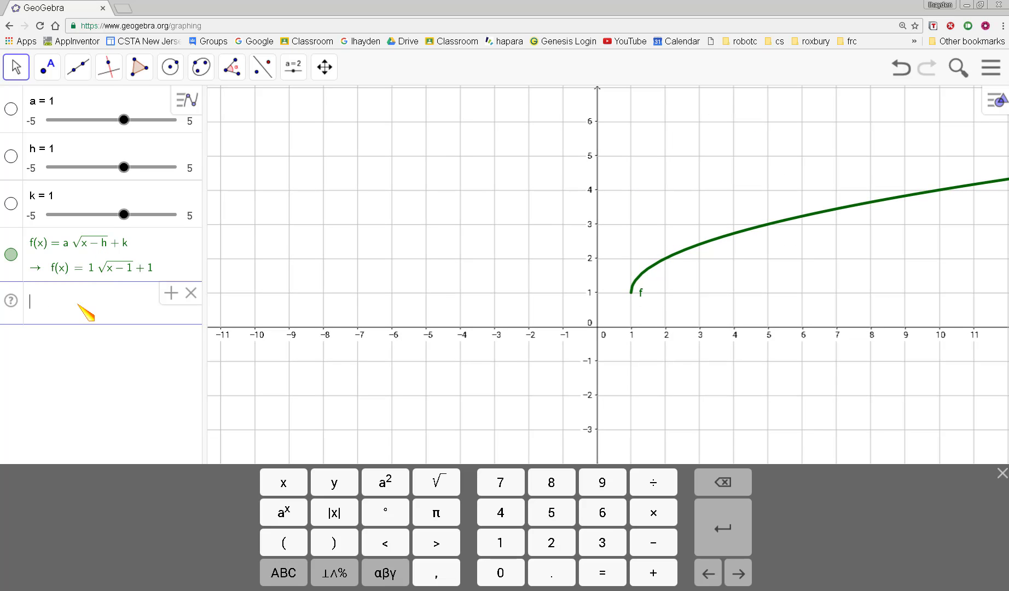
type("y =")
key("BackSpace")
key("BackSpace")
Enter the parent function y = √x in the empty expression line and submit it
left_click(293, 582)
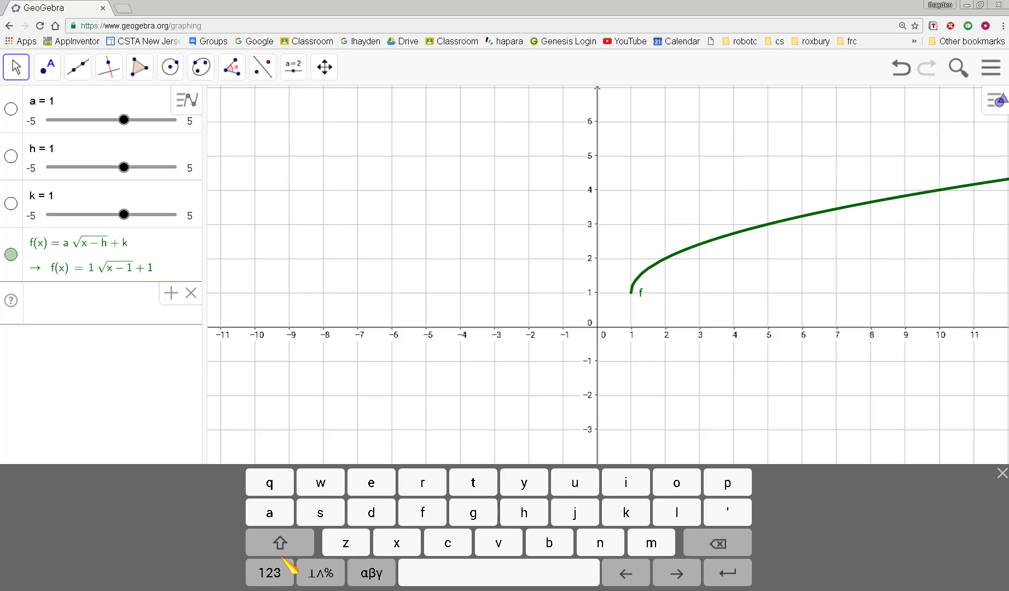
left_click(533, 482)
left_click(274, 571)
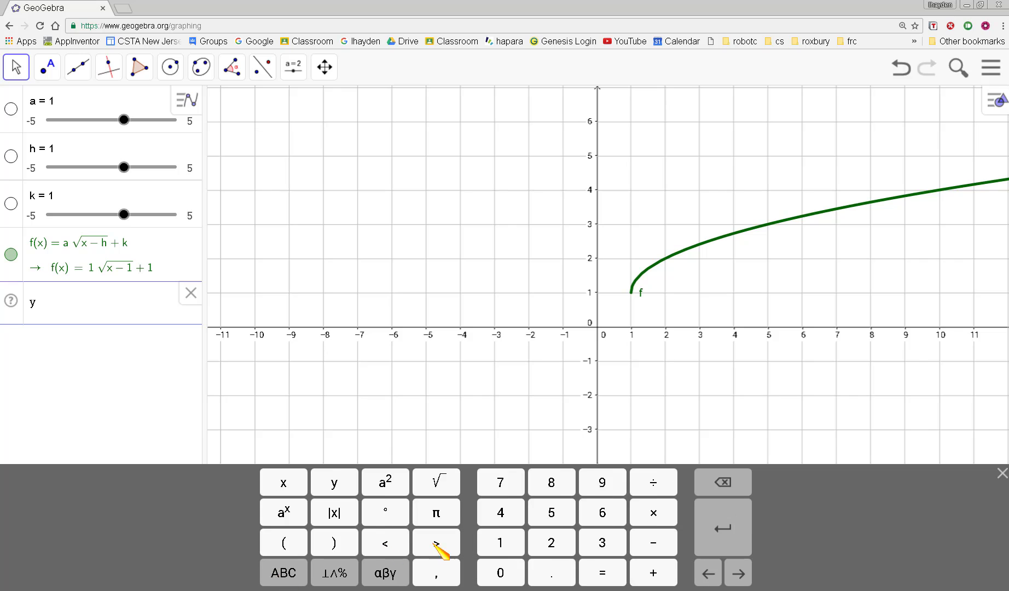
left_click(603, 573)
left_click(436, 488)
type("x")
key("Return")
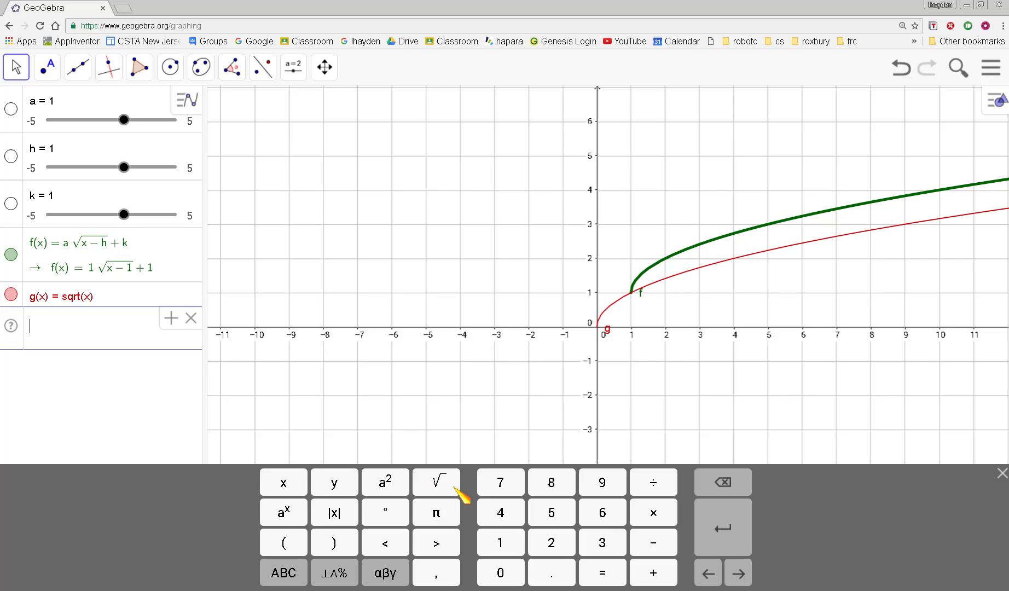
Set the line thickness of the y = √x graph to 8 in its object properties, matching the thickness of f
left_click(796, 249)
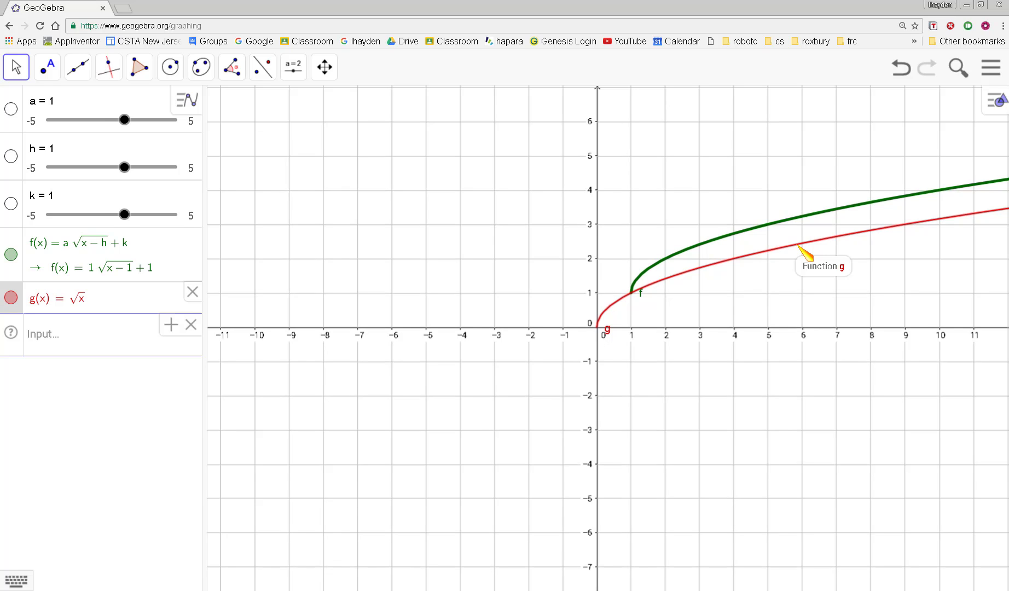
right_click(798, 246)
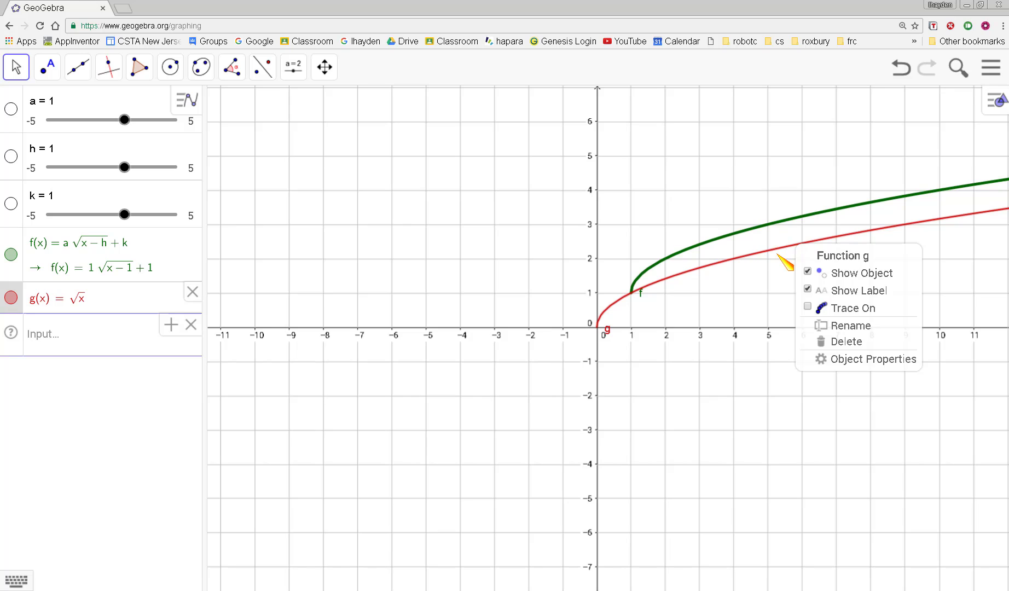
left_click(778, 253)
right_click(778, 253)
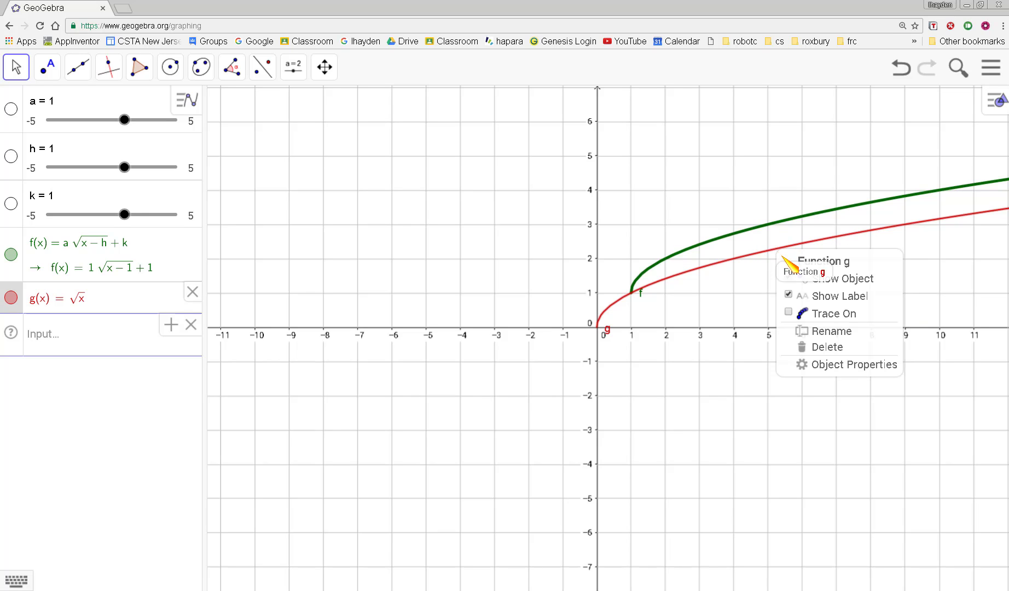
left_click(846, 366)
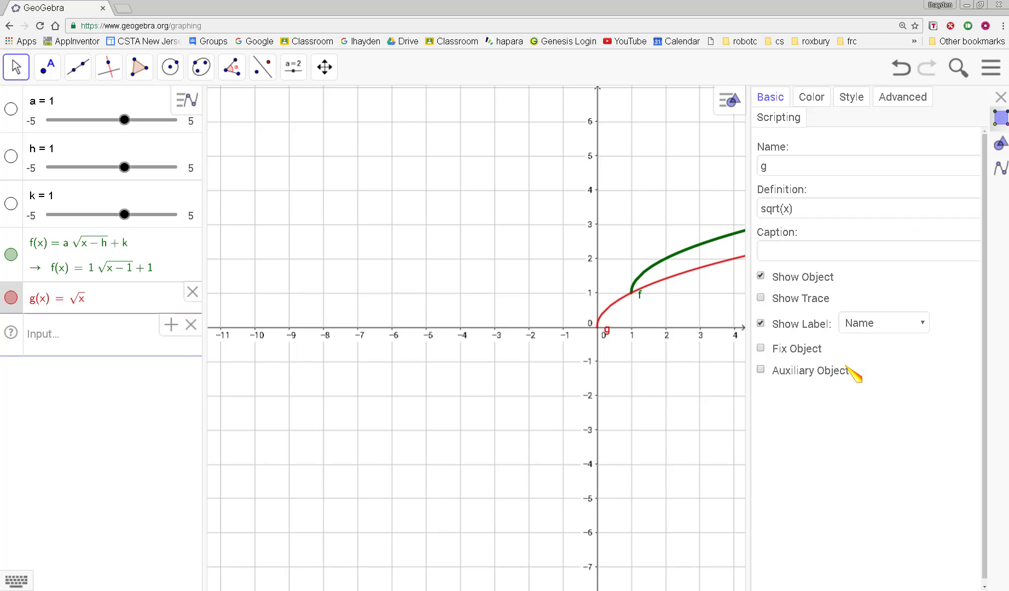
left_click(851, 99)
left_click_drag(781, 164, 807, 165)
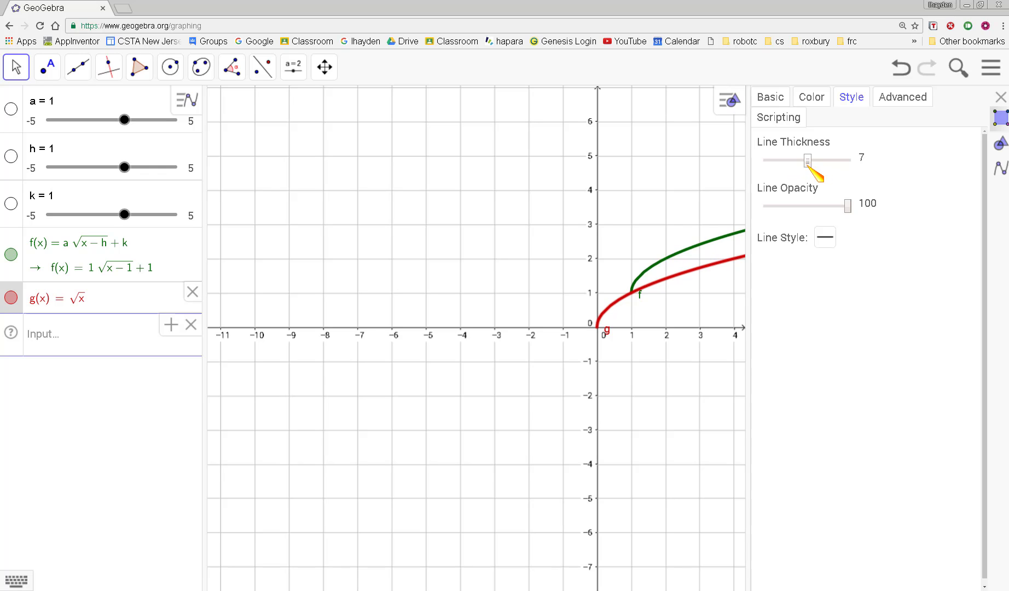
left_click(732, 234)
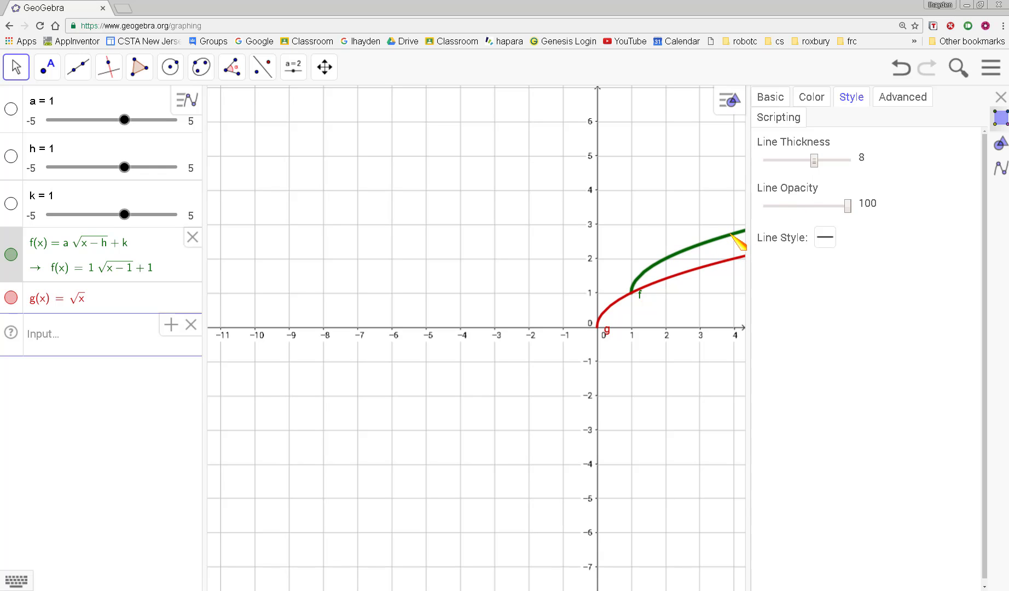
left_click(743, 257)
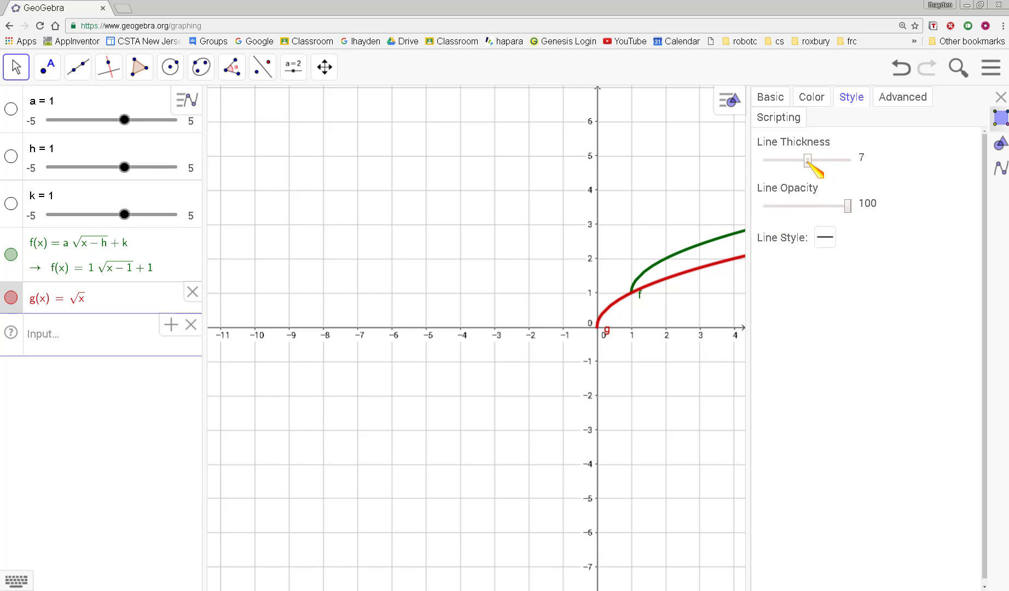
left_click(814, 160)
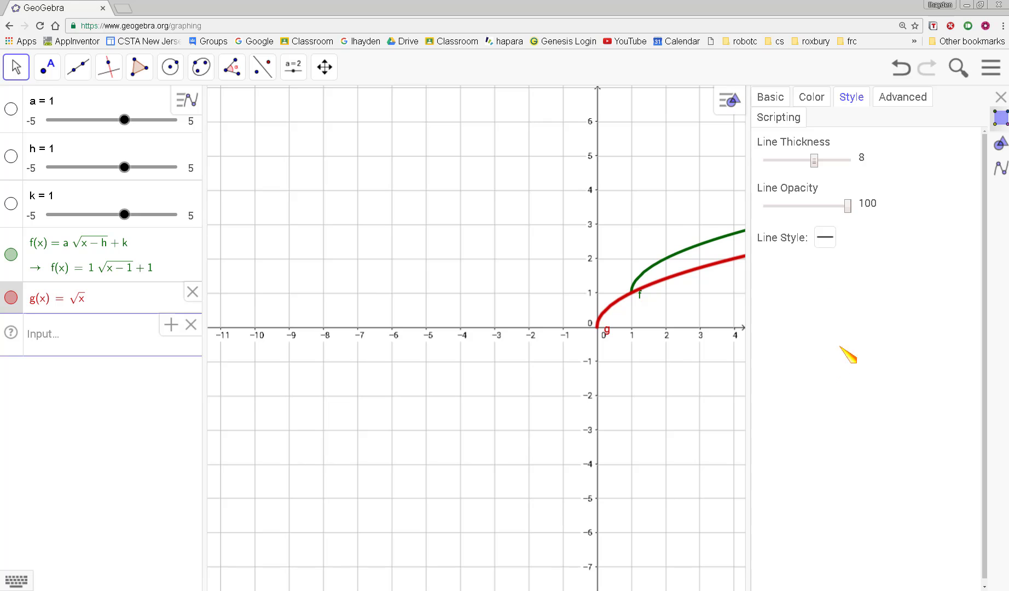
left_click(671, 372)
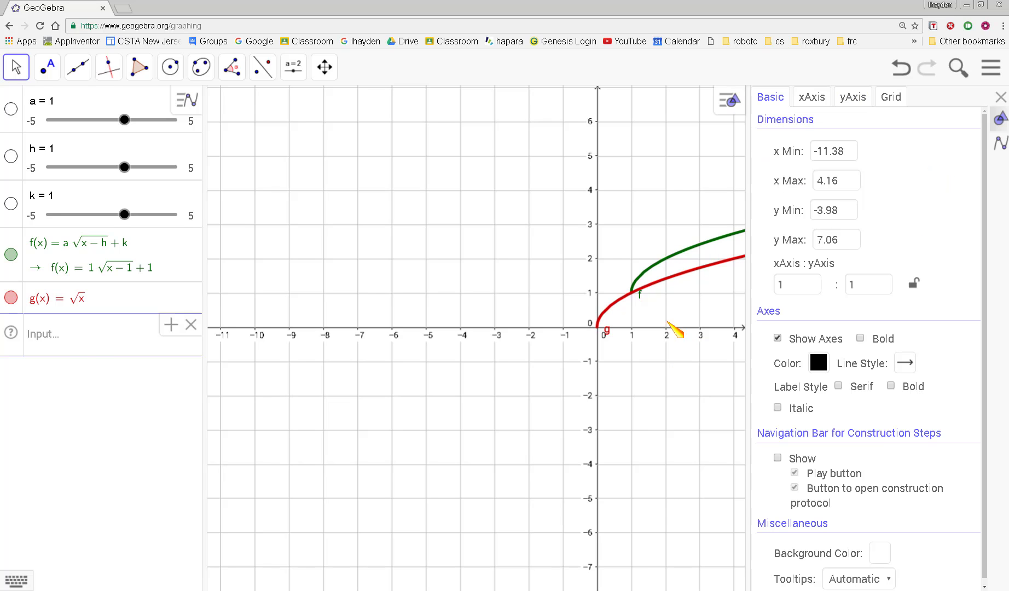
left_click(82, 341)
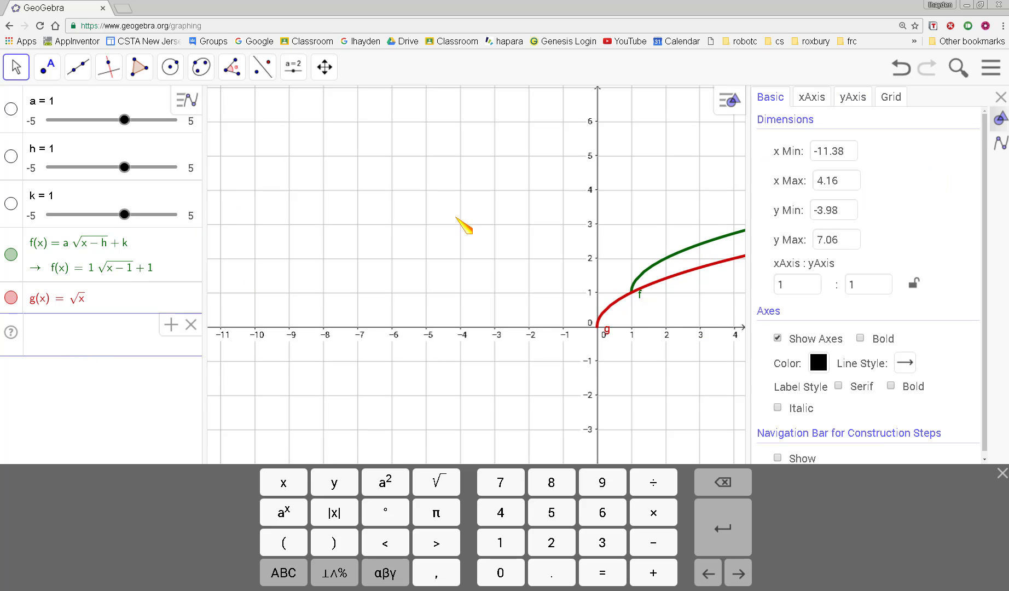
left_click(101, 254)
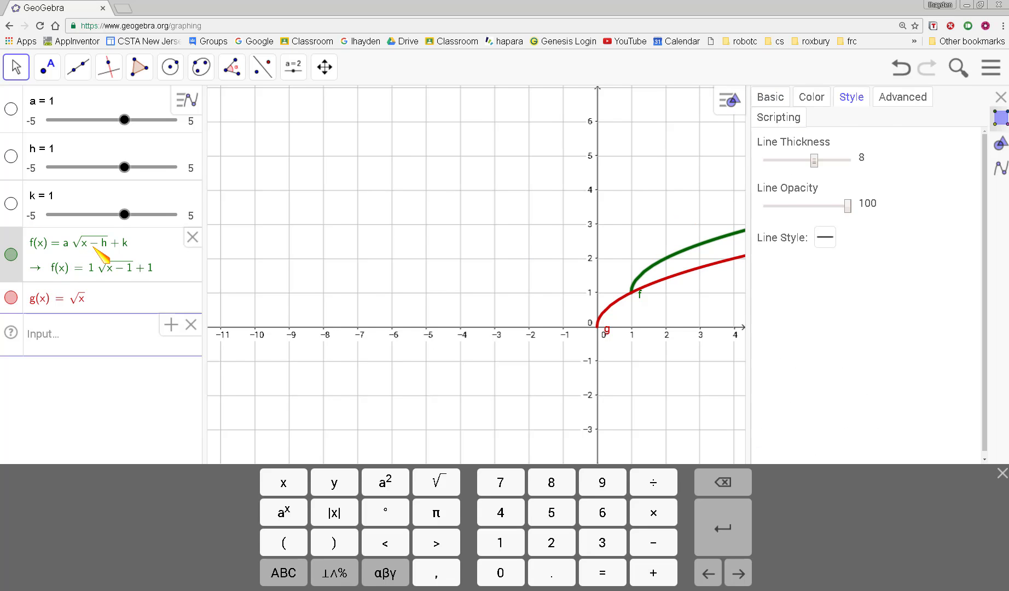
left_click(93, 247)
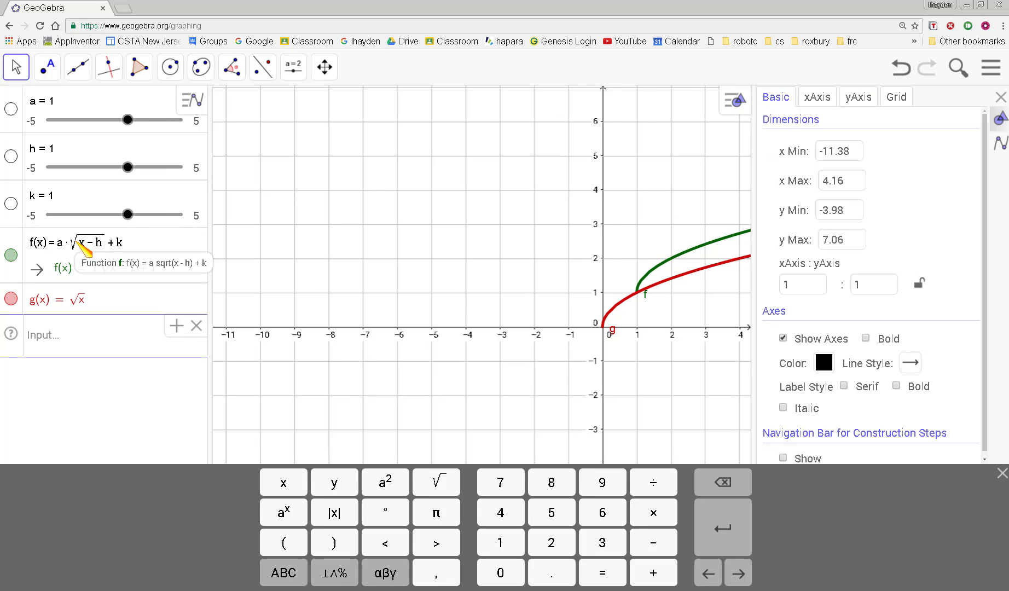
left_click(112, 277)
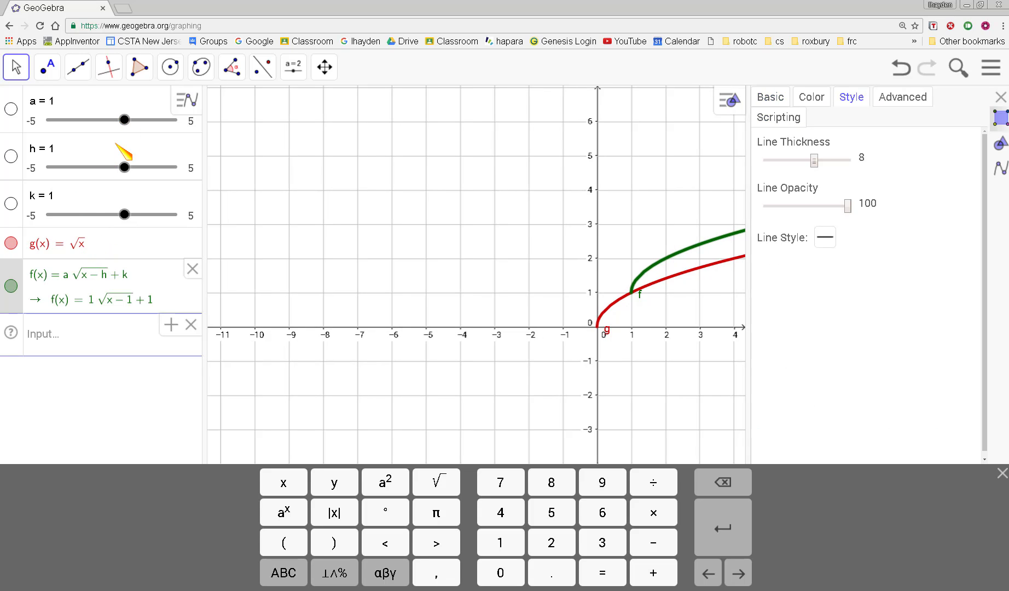
Lower the h slider to 0.15
left_click_drag(129, 171, 122, 172)
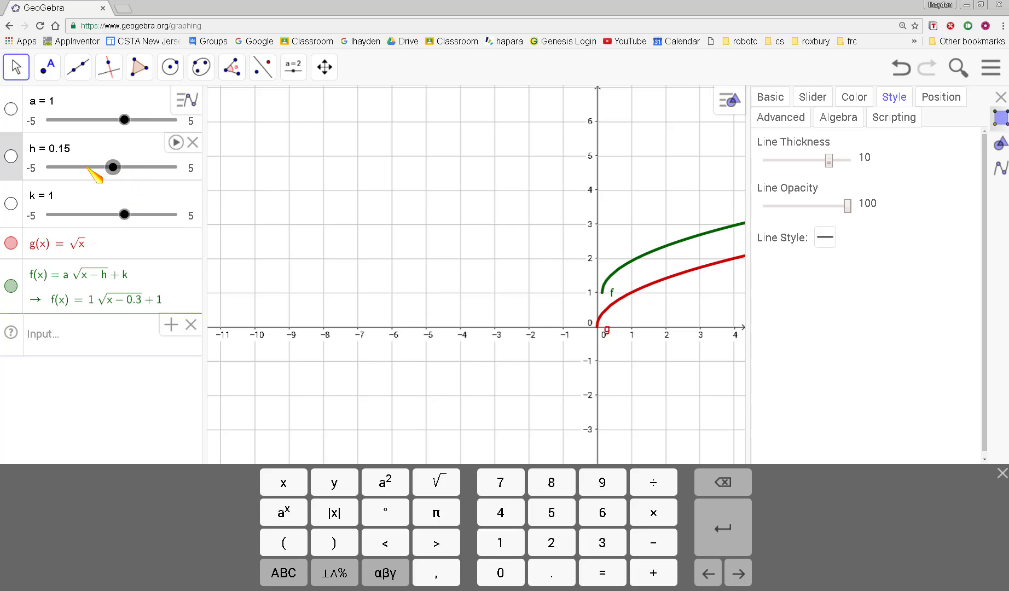
left_click(77, 151)
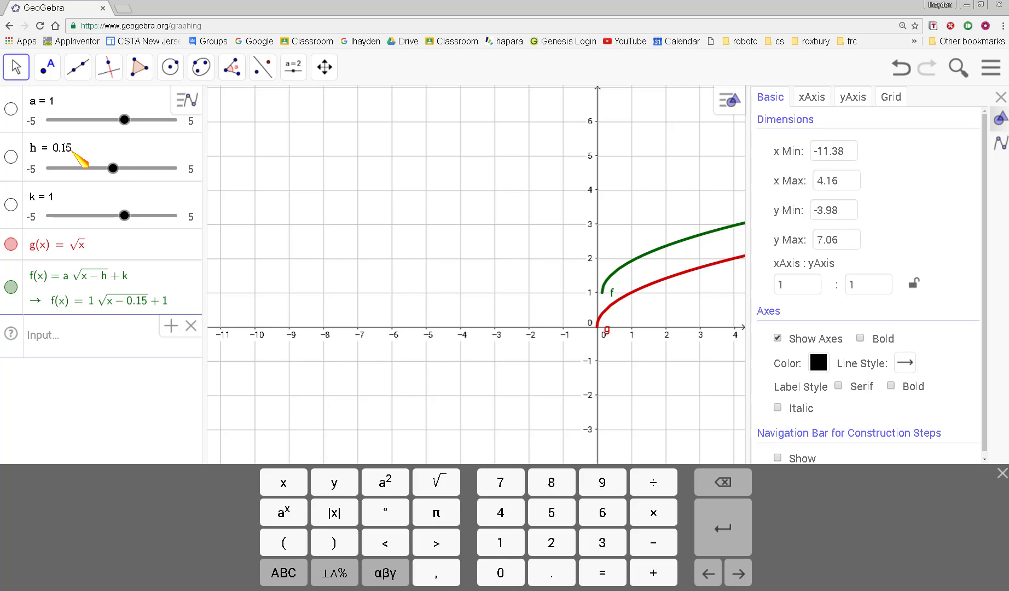
left_click(54, 196)
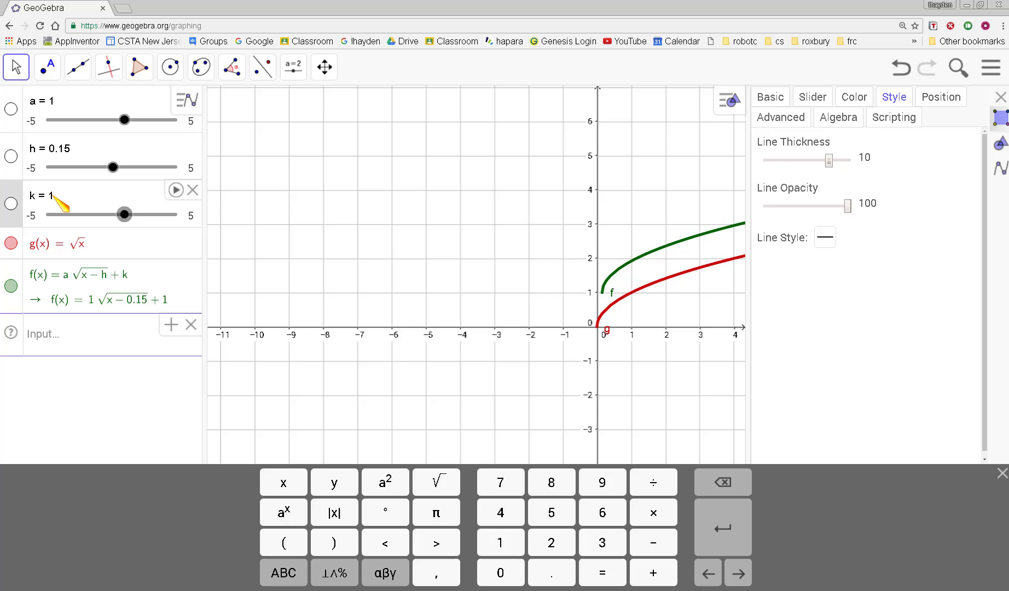
left_click(69, 147)
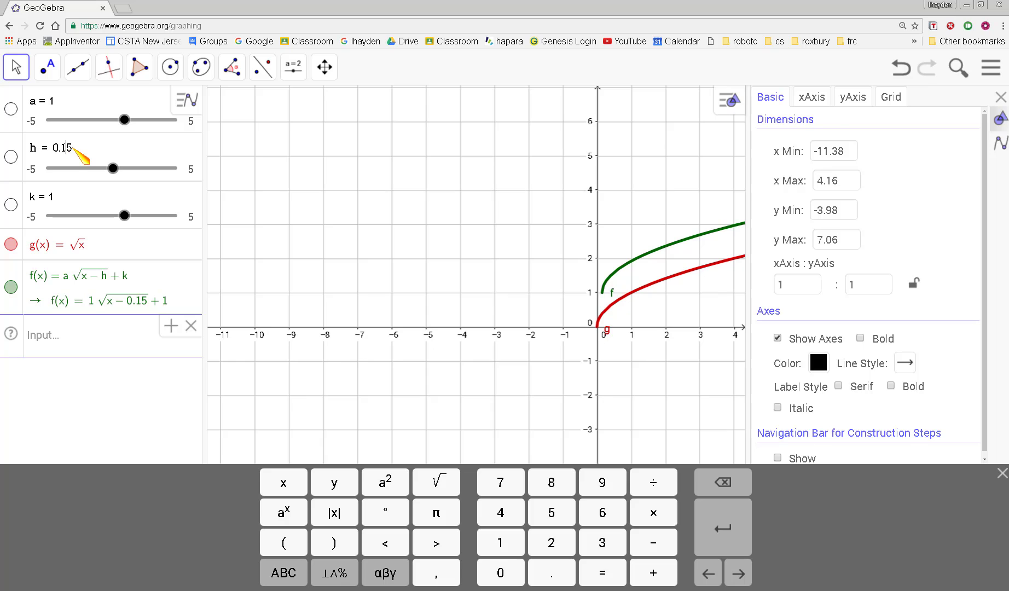
left_click(50, 197)
left_click(51, 196)
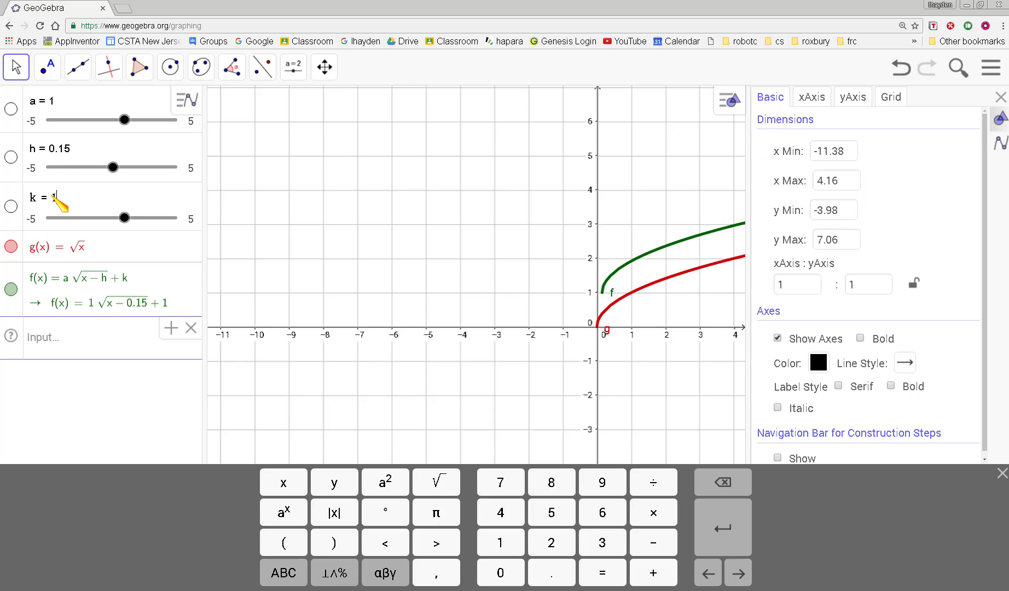
Set the value of h to exactly 0 and submit it
left_click(71, 148)
left_click(71, 148)
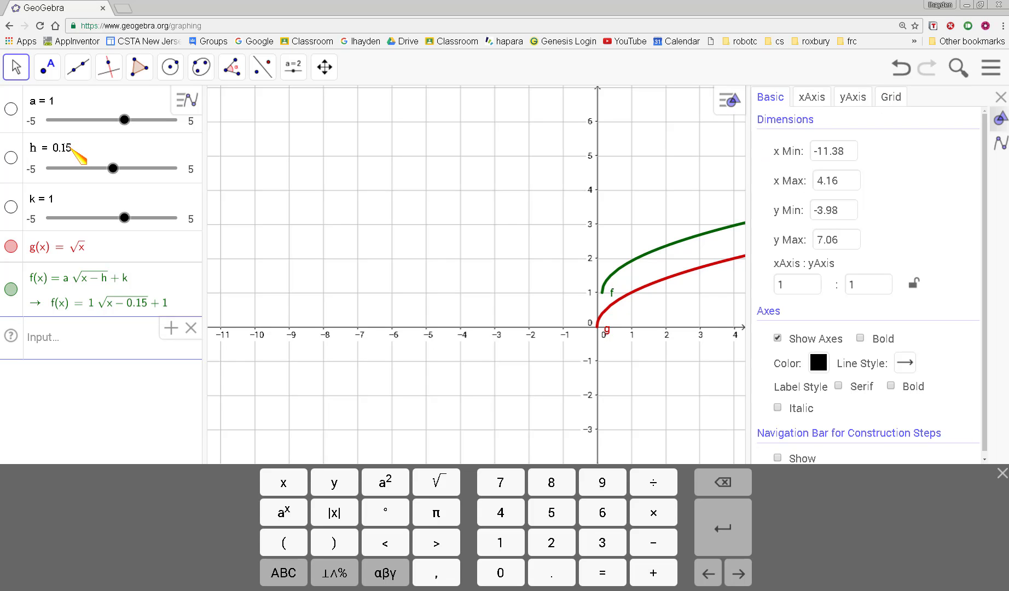
key("BackSpace")
key("BackSpace")
left_click(723, 481)
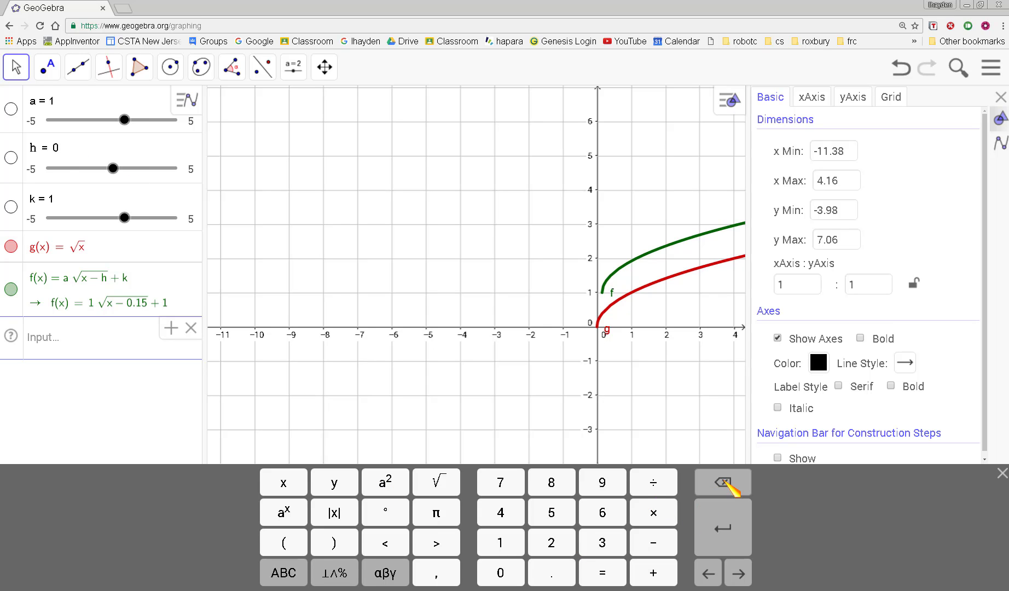
left_click(513, 570)
left_click(730, 533)
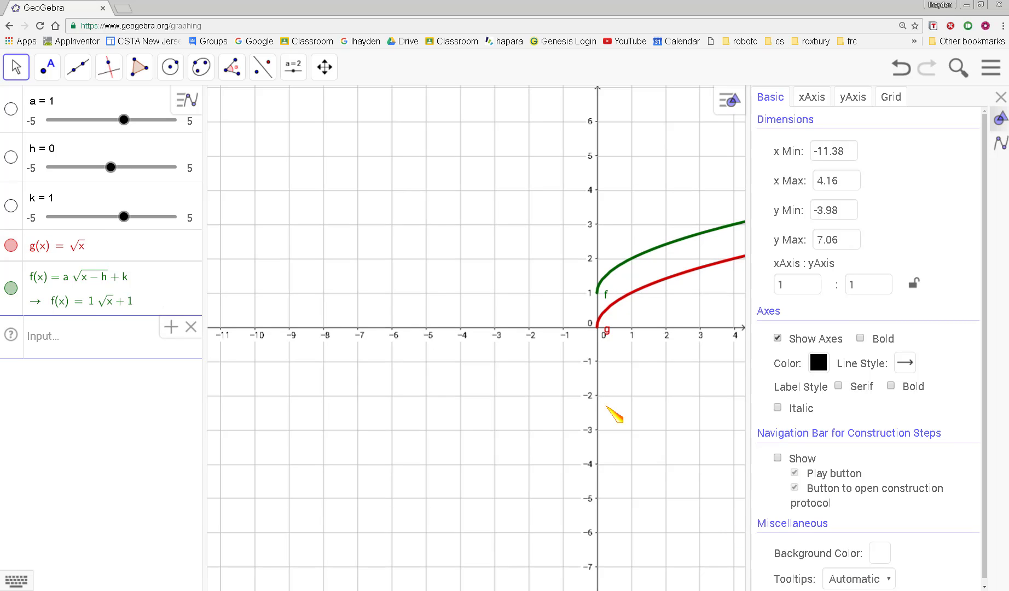
Set the value of k to 0 and submit it
left_click(66, 207)
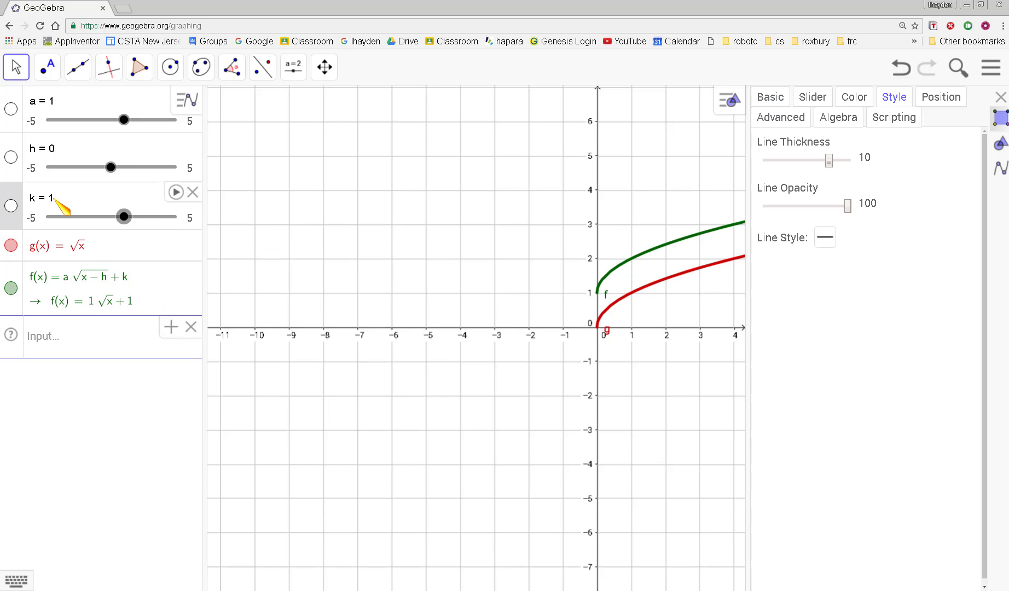
left_click(54, 198)
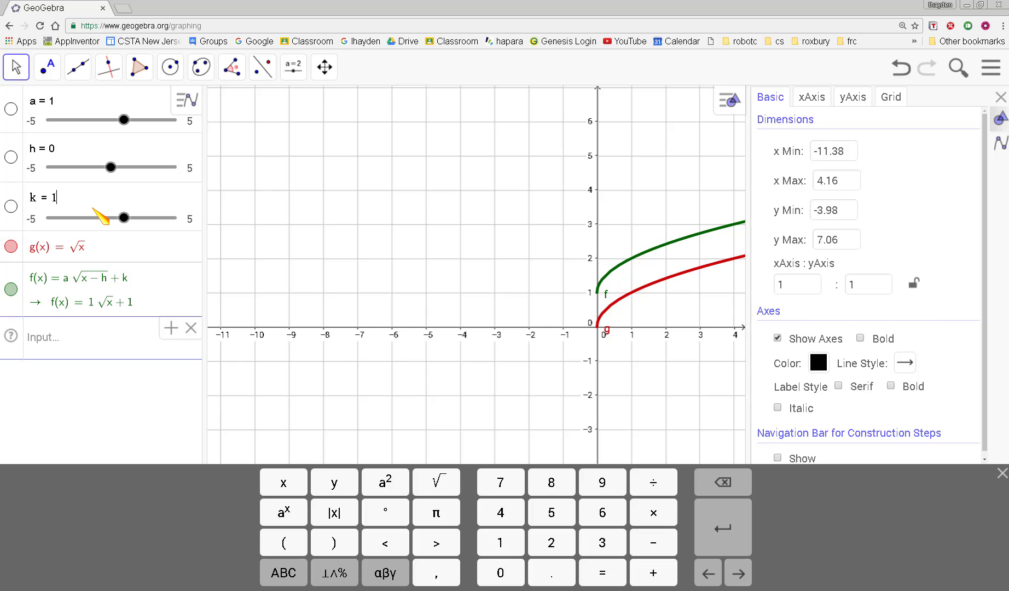
key("BackSpace")
type("0")
key("Return")
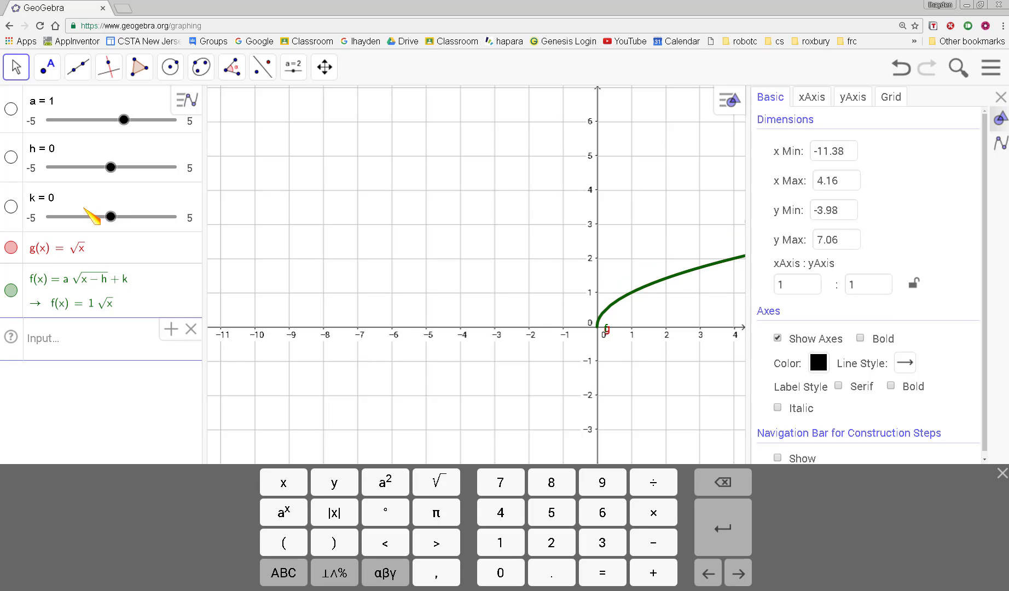
Select the function f(x) and close the properties view to widen the graph area
left_click(123, 338)
left_click(147, 305)
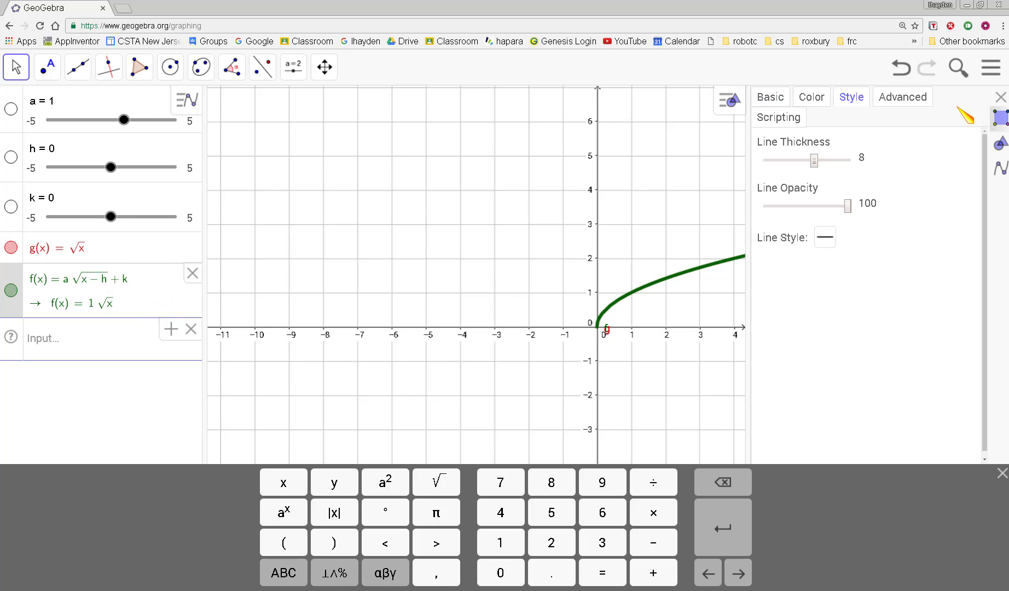
left_click(1001, 97)
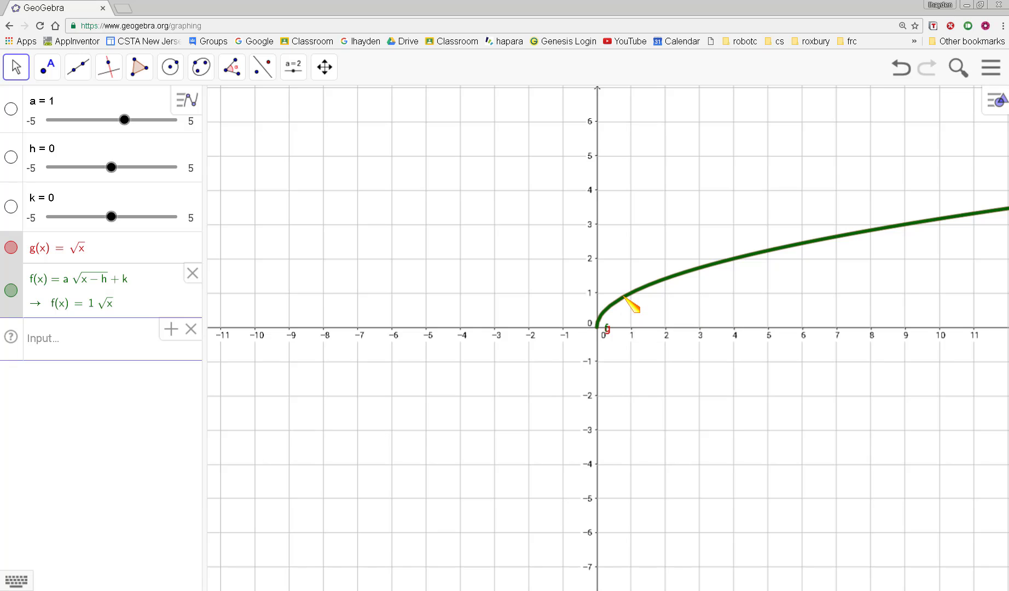
Begin a new equation below f(x) with "y = a" followed by a multiplication sign
left_click(77, 338)
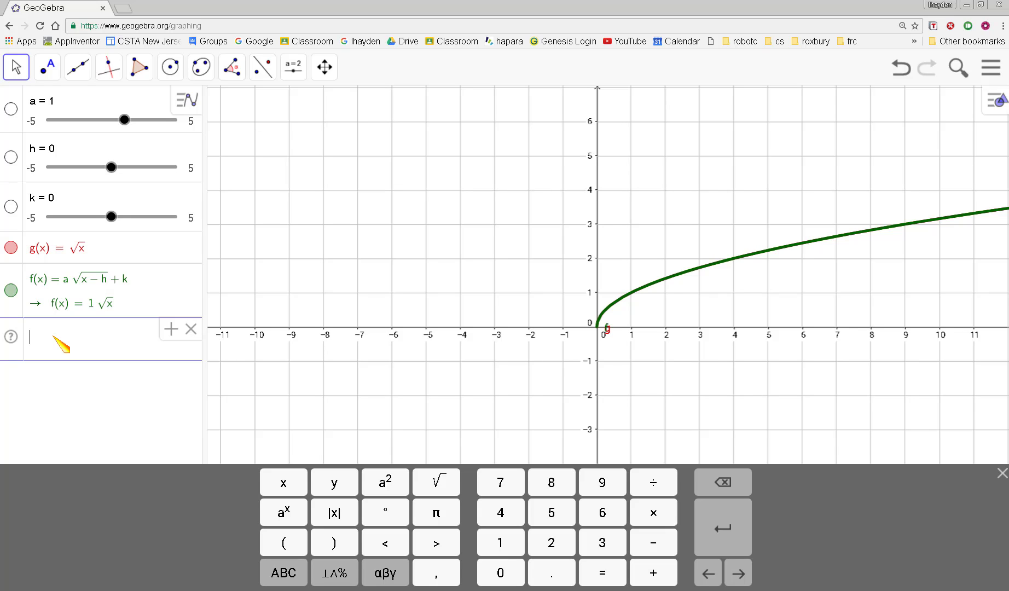
type("y =")
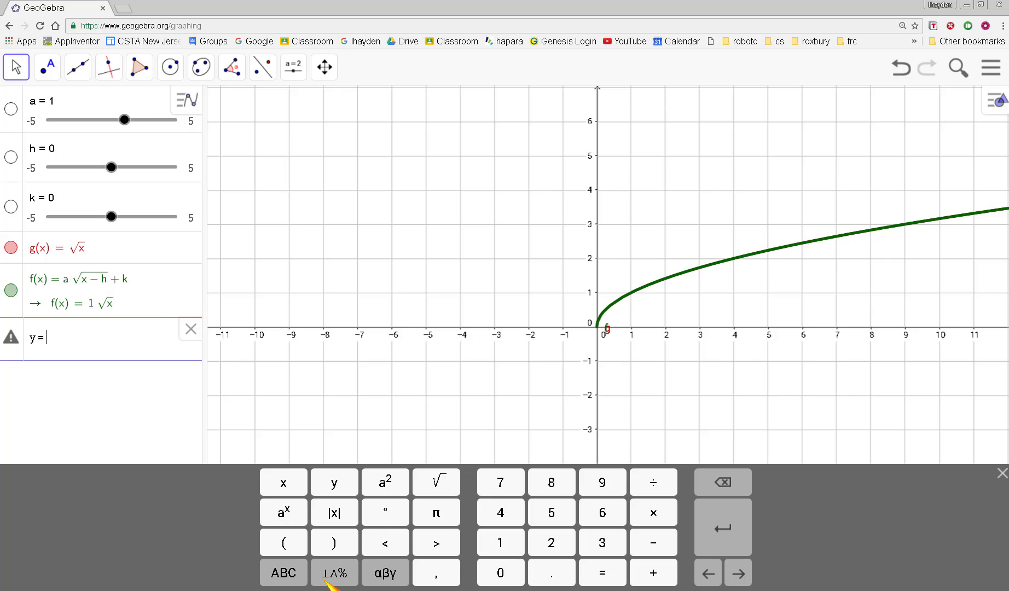
left_click(283, 572)
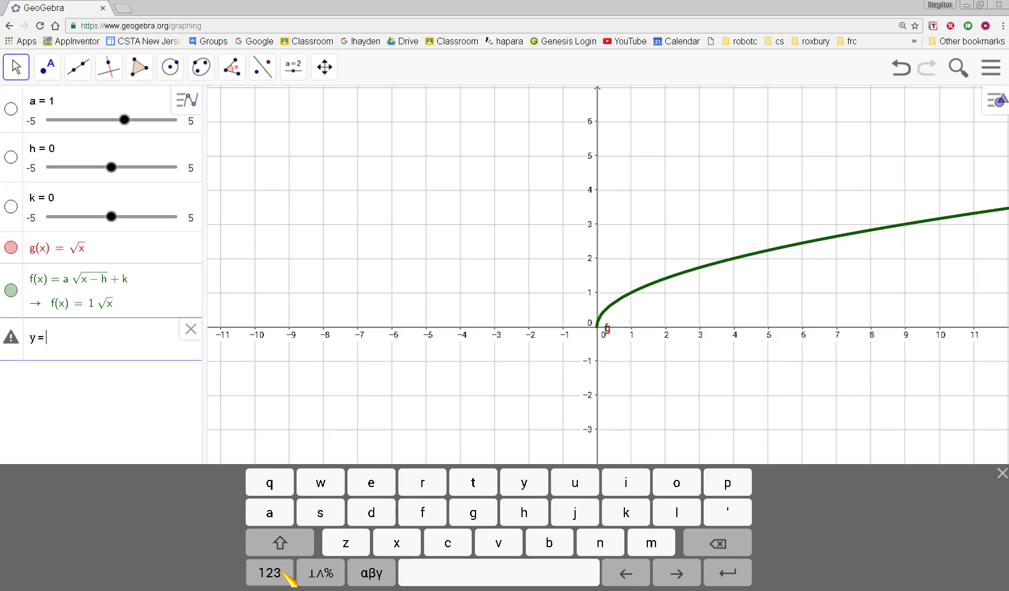
left_click(282, 571)
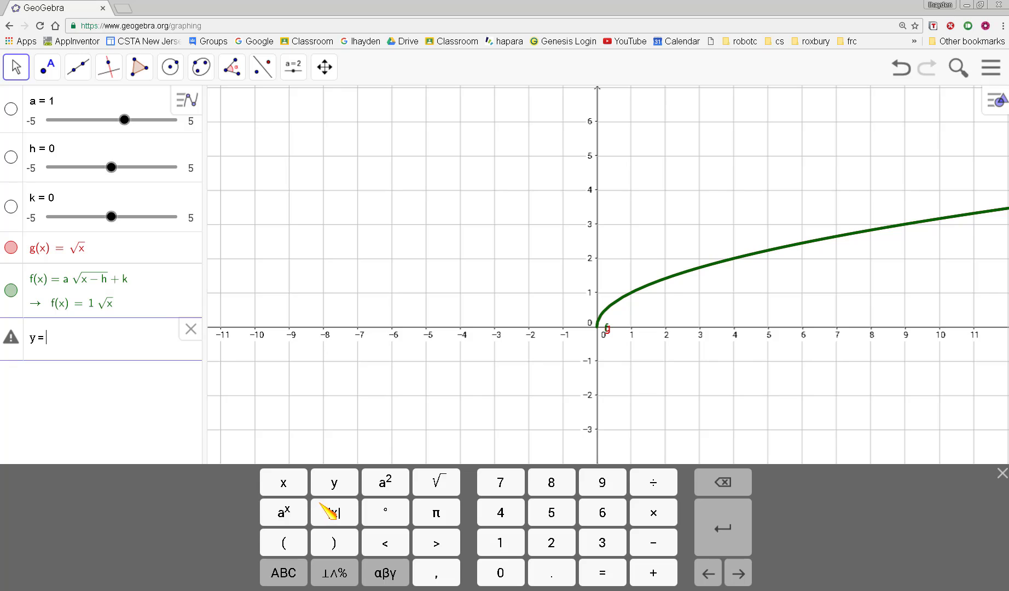
left_click(283, 572)
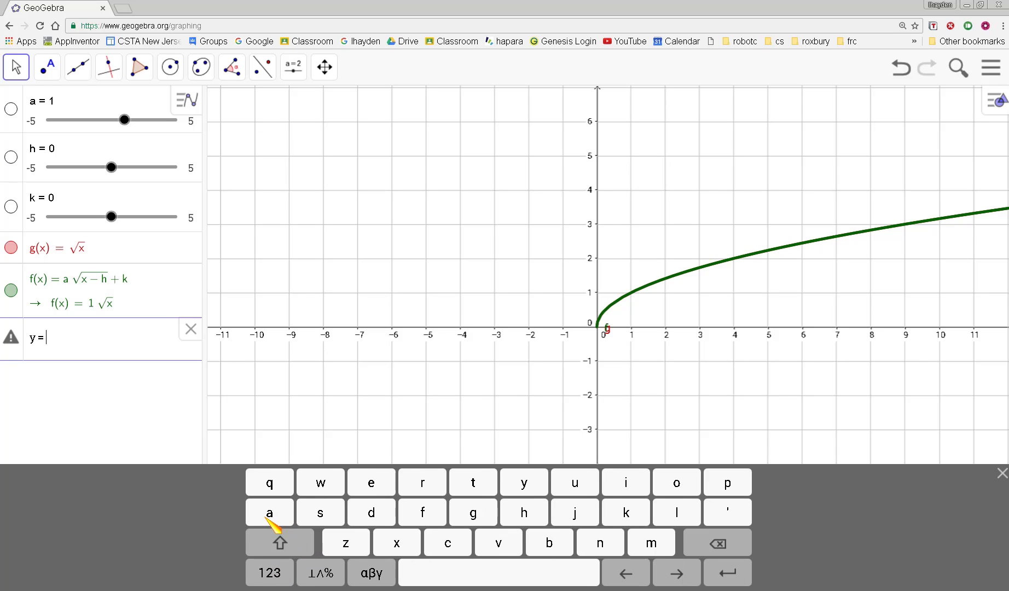
left_click(268, 516)
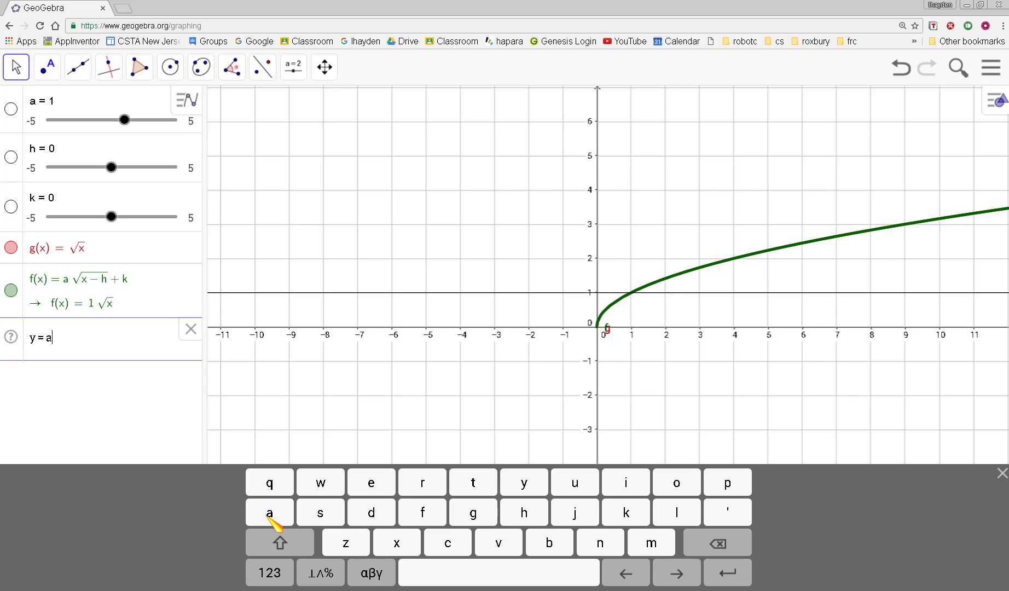
left_click(270, 572)
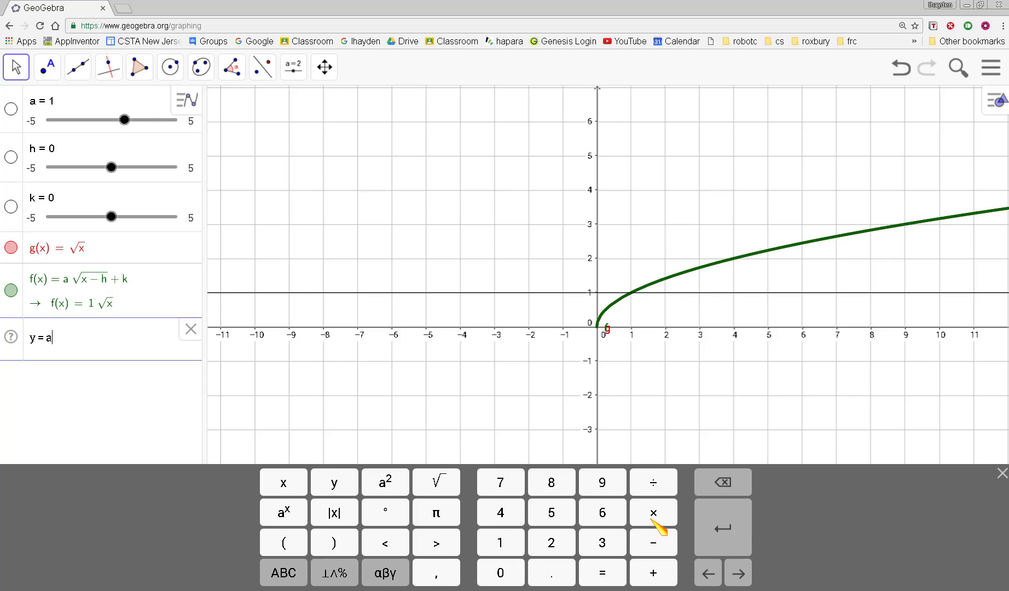
left_click(652, 514)
Add the parenthesised factor (x − h) after a in the new equation
left_click(287, 540)
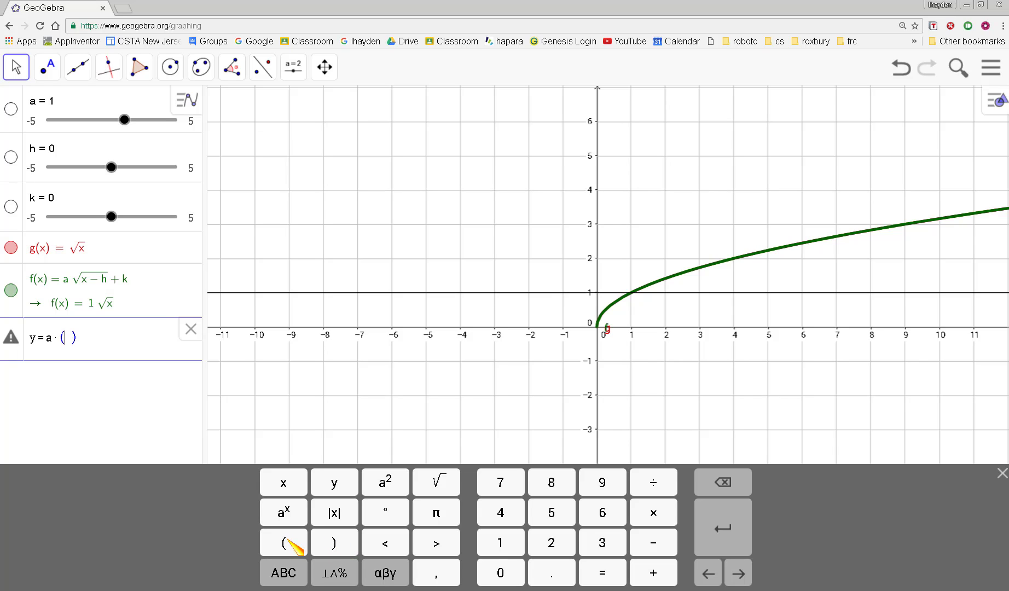
left_click(290, 579)
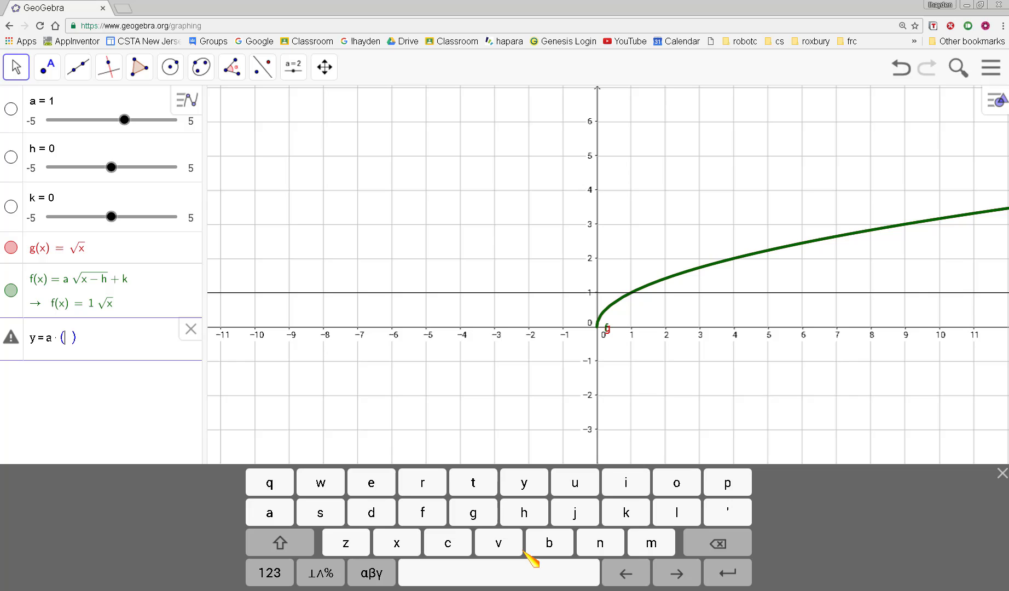
left_click(398, 543)
left_click(289, 565)
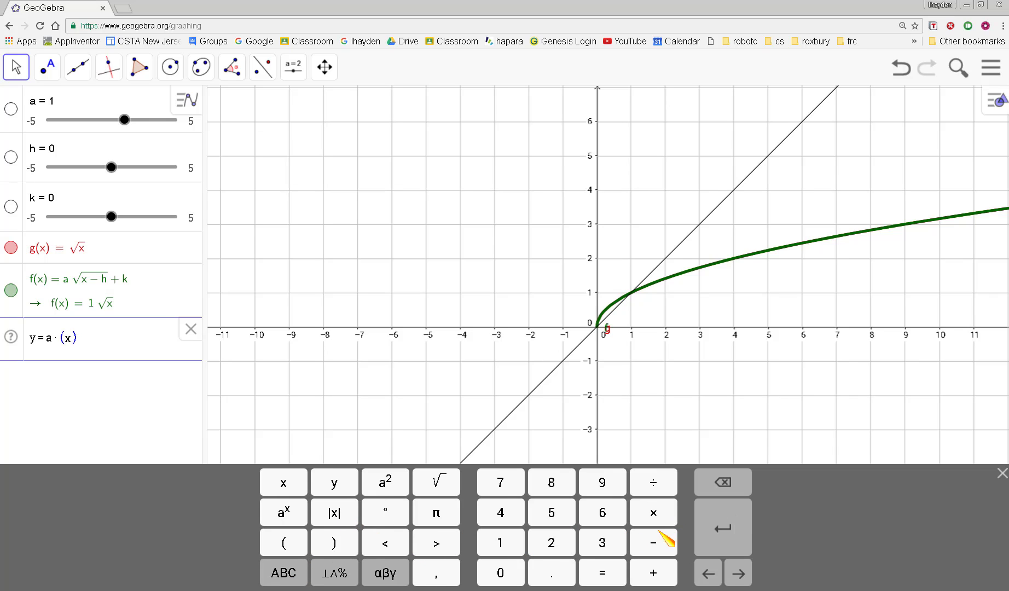
left_click(652, 540)
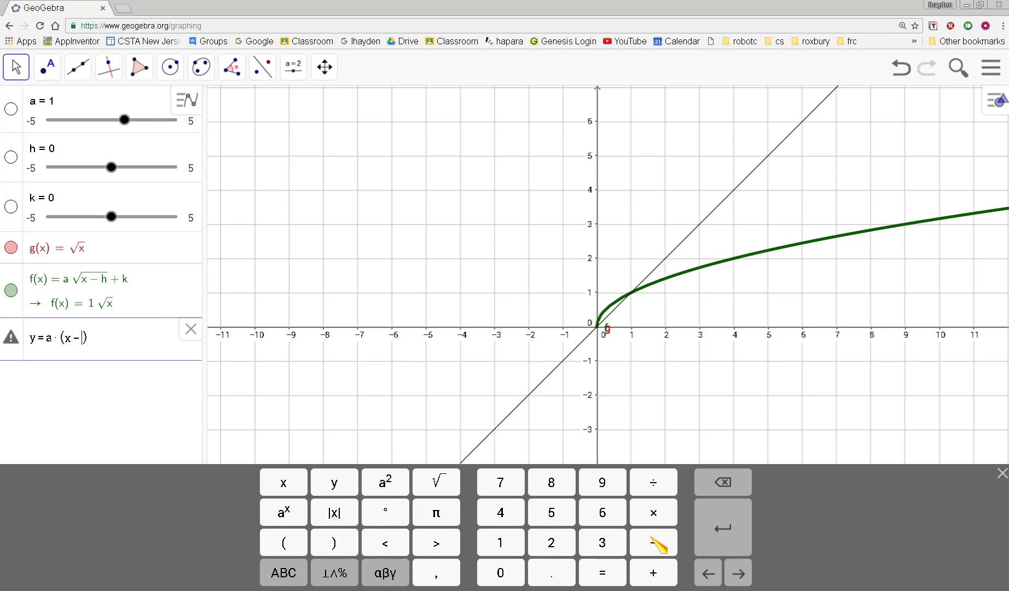
left_click(282, 574)
left_click(529, 522)
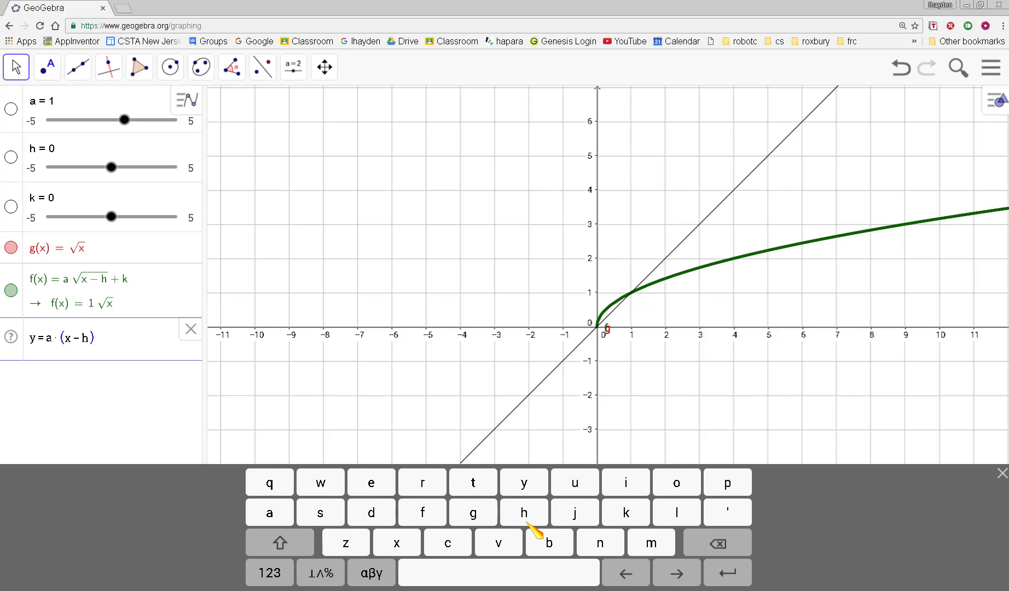
left_click(273, 575)
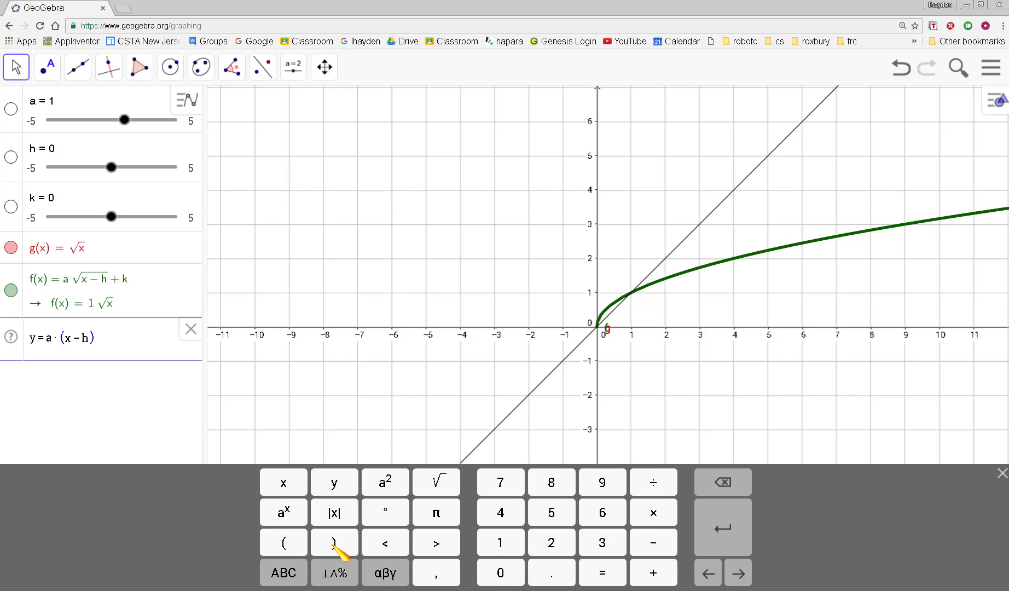
left_click(333, 544)
Raise (x − h) to the power (1/3), add "+k", and submit the equation
left_click(284, 514)
left_click(499, 542)
left_click(651, 489)
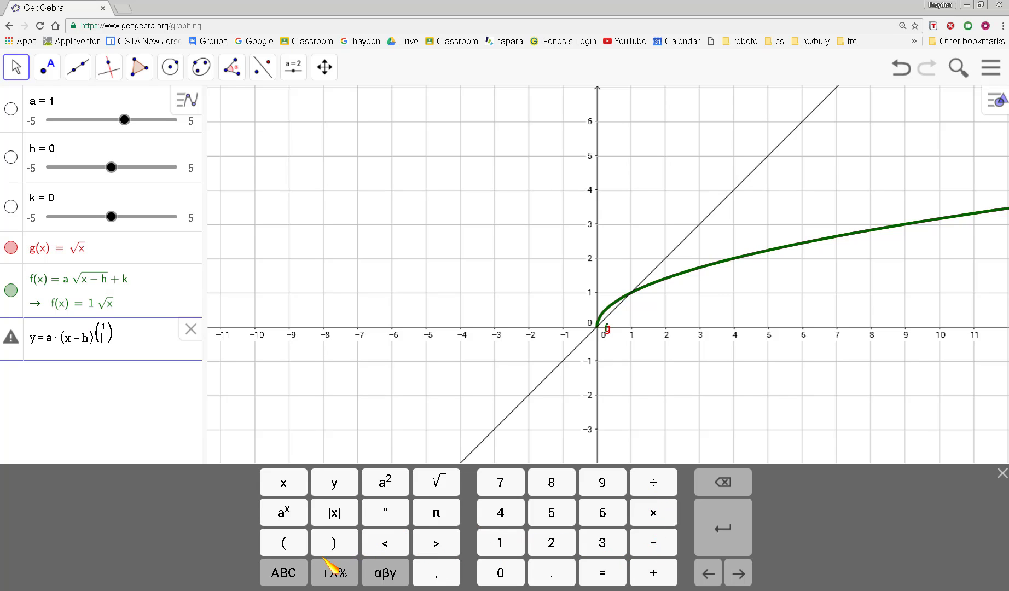
left_click(608, 550)
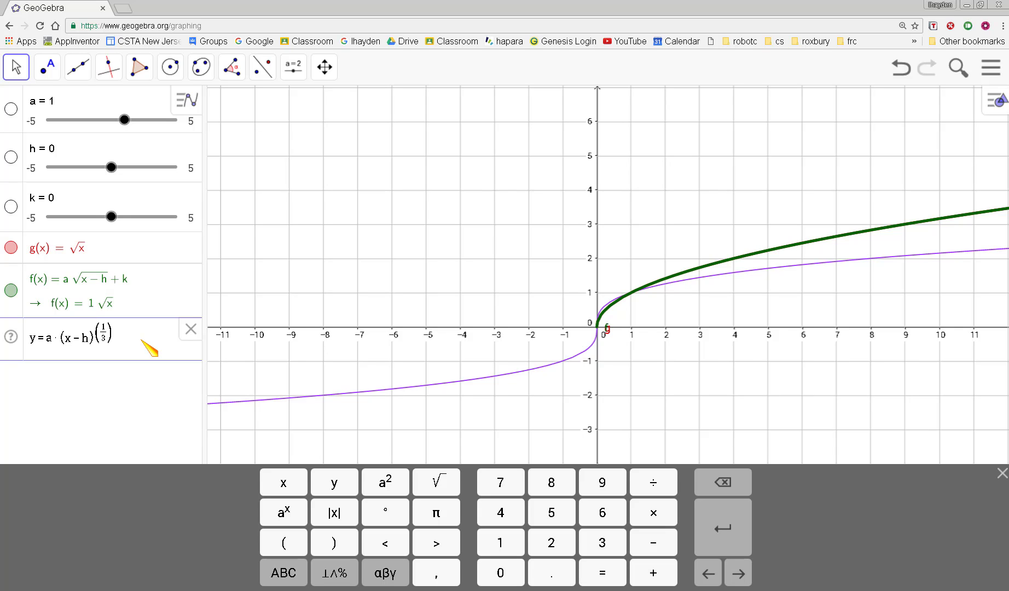
type("+k")
key("Return")
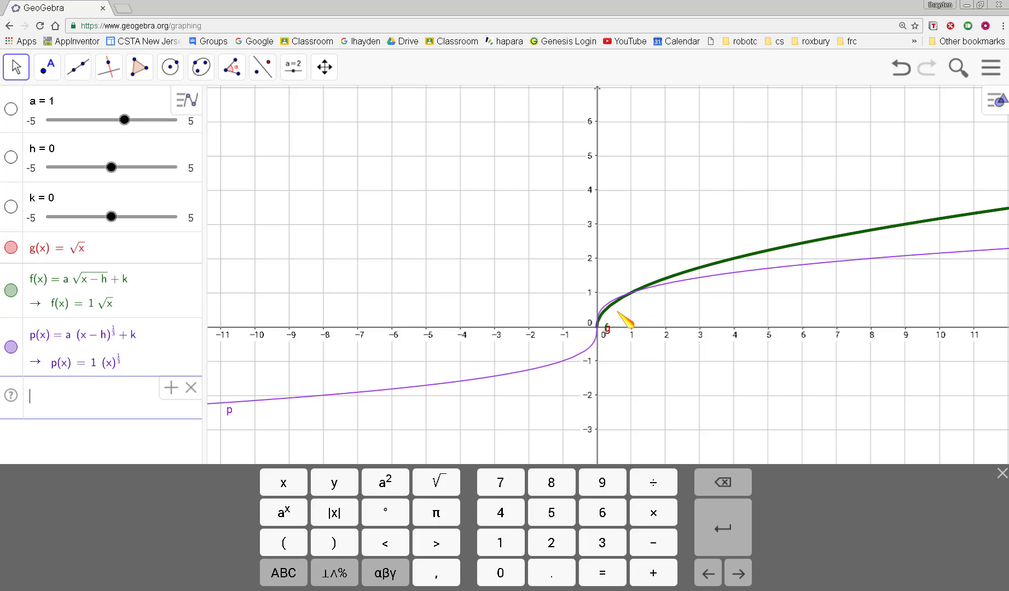
Hide the square-root graphs f(x) and g(x), and select the cube-root function a(x − h)^(1/3) + k
left_click(12, 290)
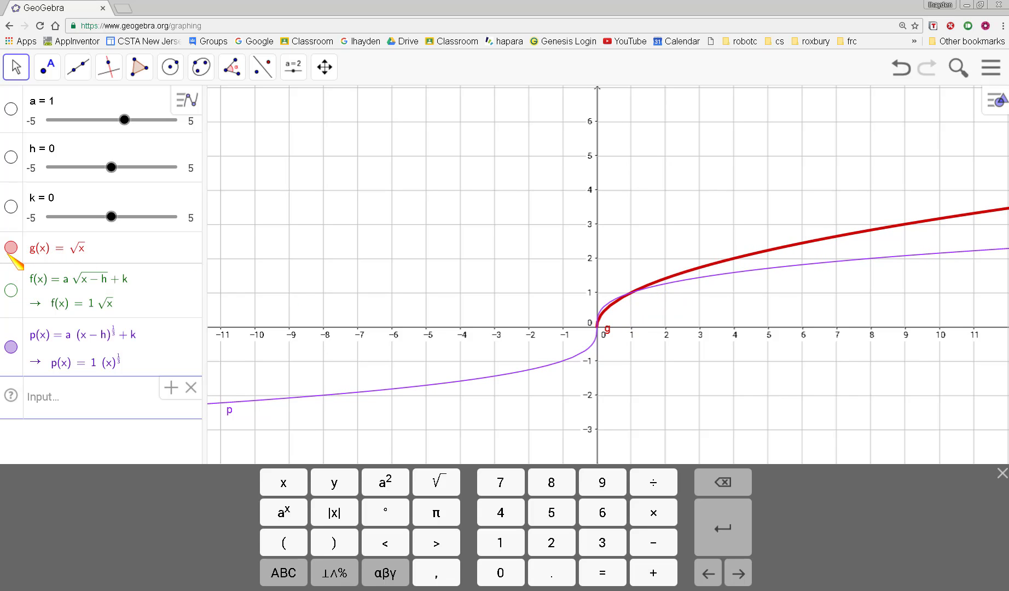
left_click(11, 247)
left_click(93, 333)
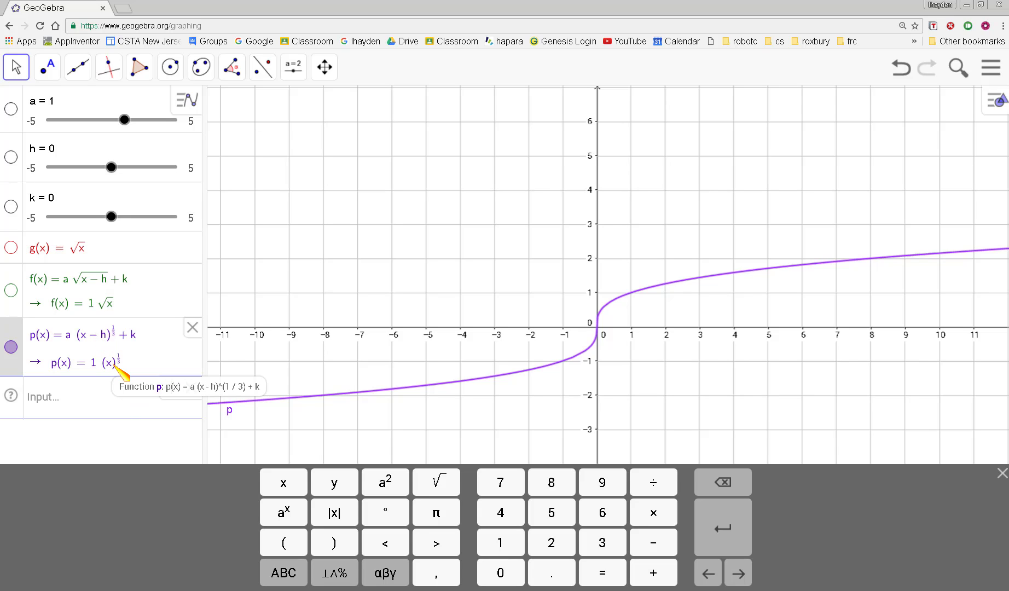
Set the line thickness of the cube-root curve p to 8 in its object properties and close the properties view
left_click(753, 270)
right_click(752, 273)
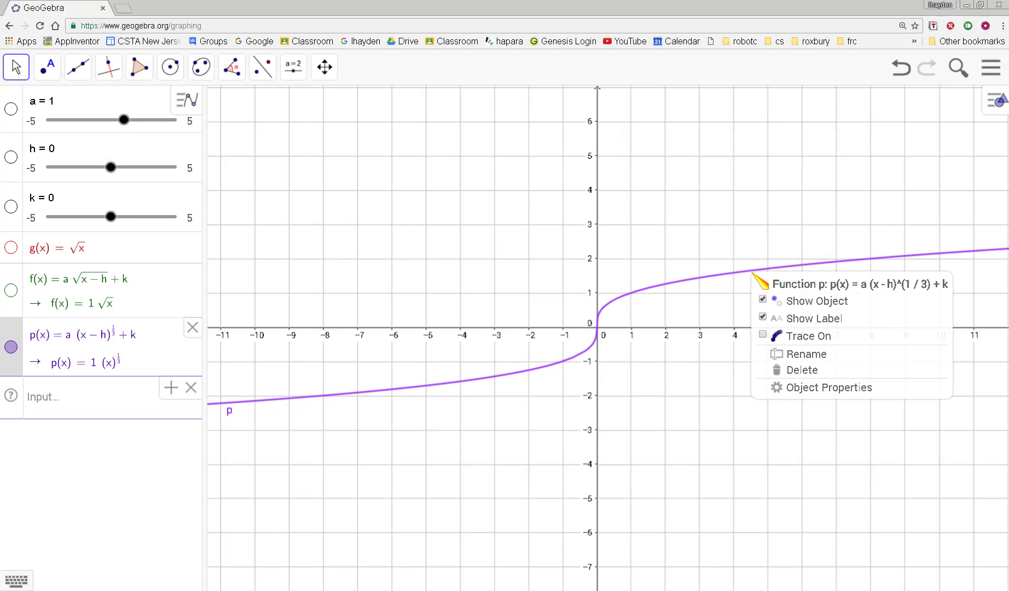
left_click(723, 273)
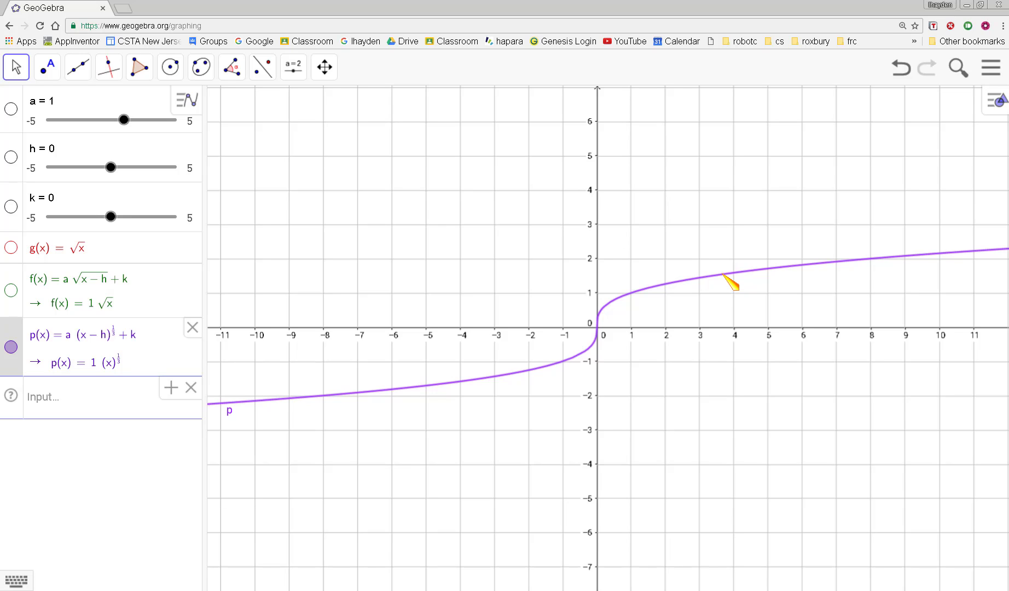
right_click(723, 273)
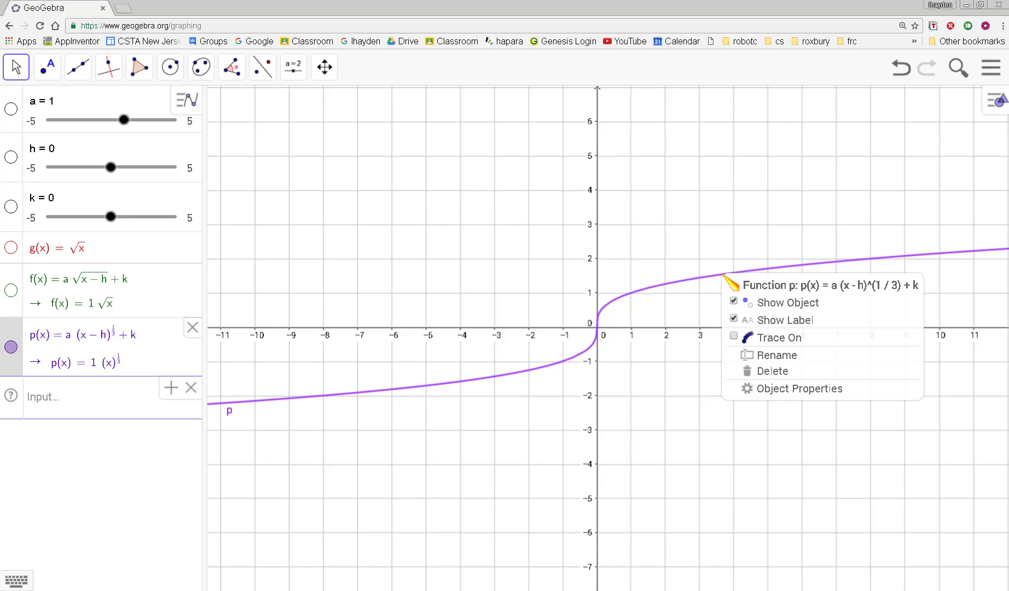
left_click(799, 390)
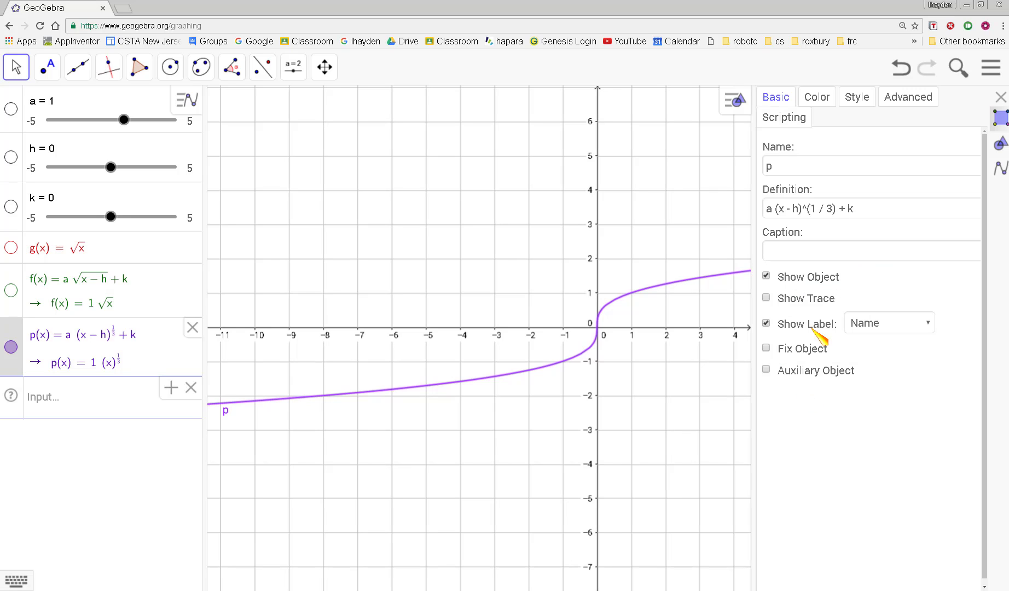
left_click(857, 101)
left_click_drag(793, 161, 817, 166)
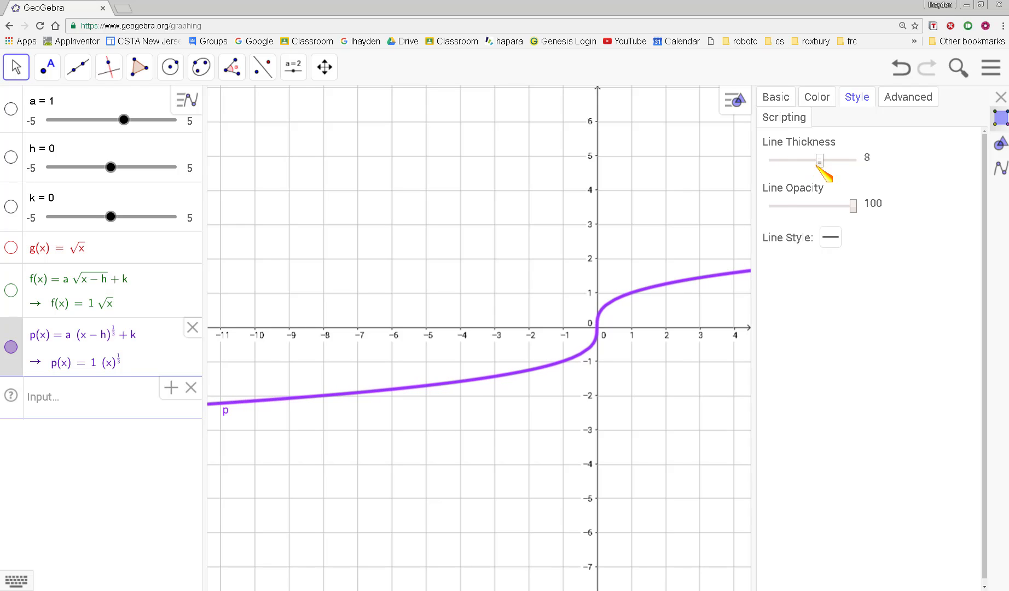
left_click(40, 395)
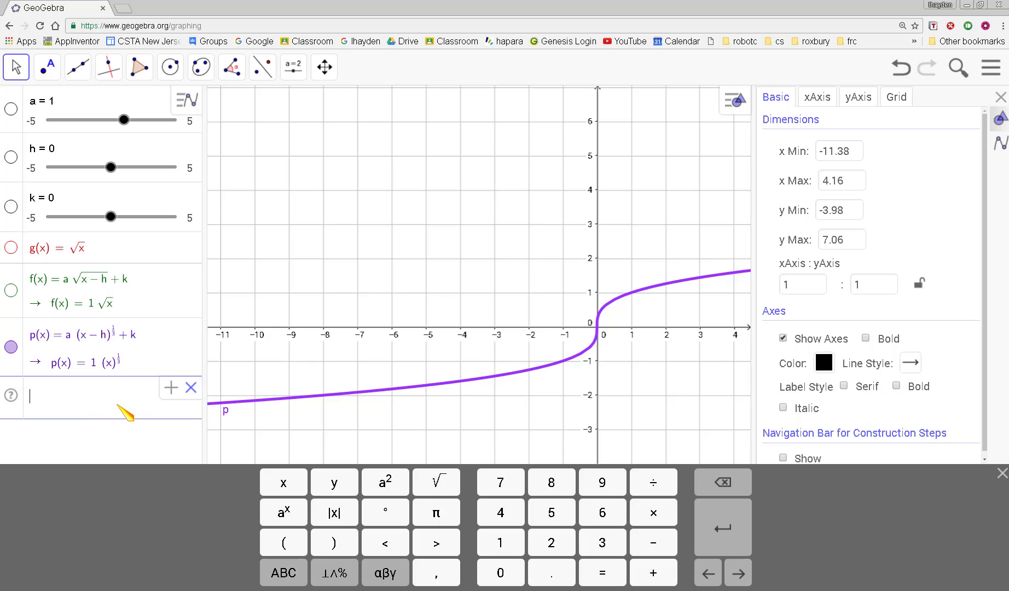
left_click(568, 301)
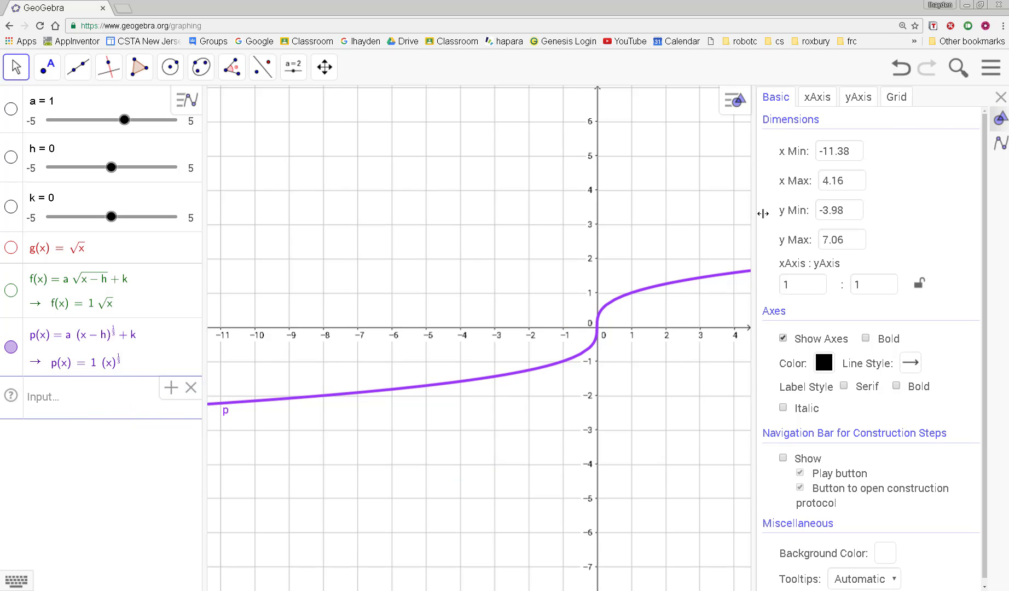
left_click(1001, 97)
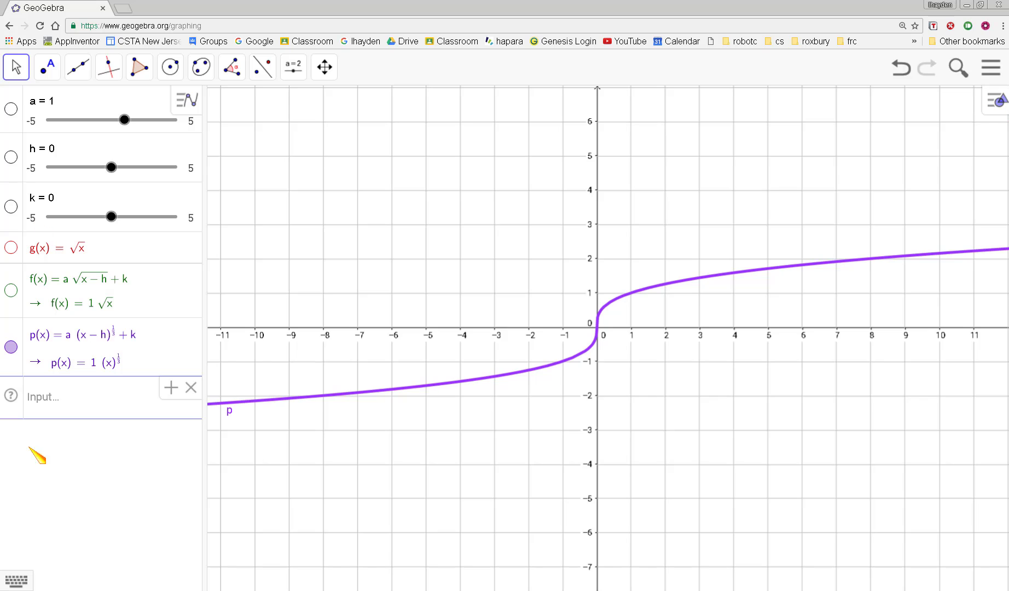
Begin another equation below p(x) with "y = x" for the parent cube-root function
left_click(31, 397)
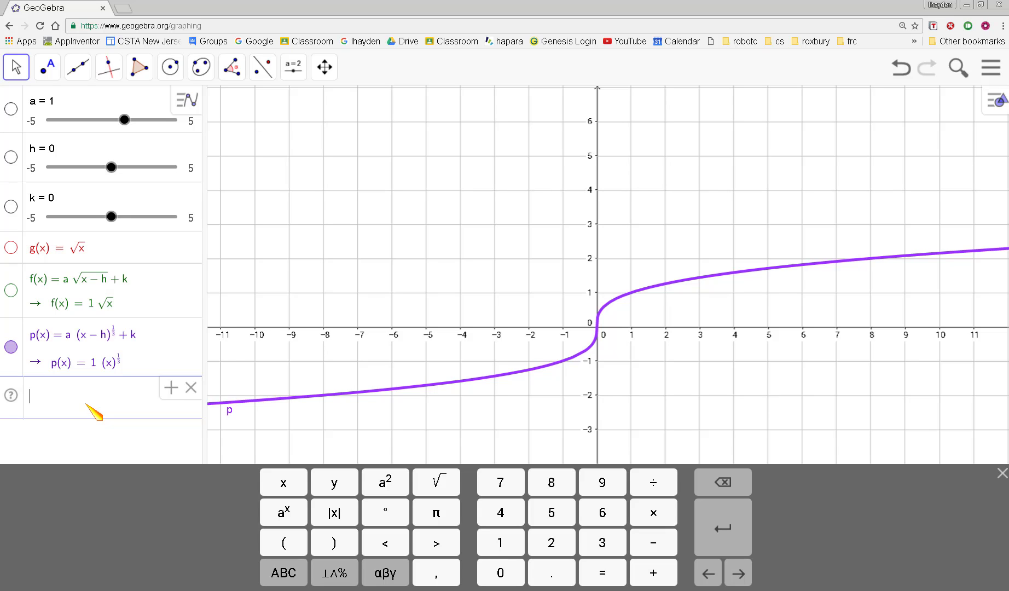
type("y =")
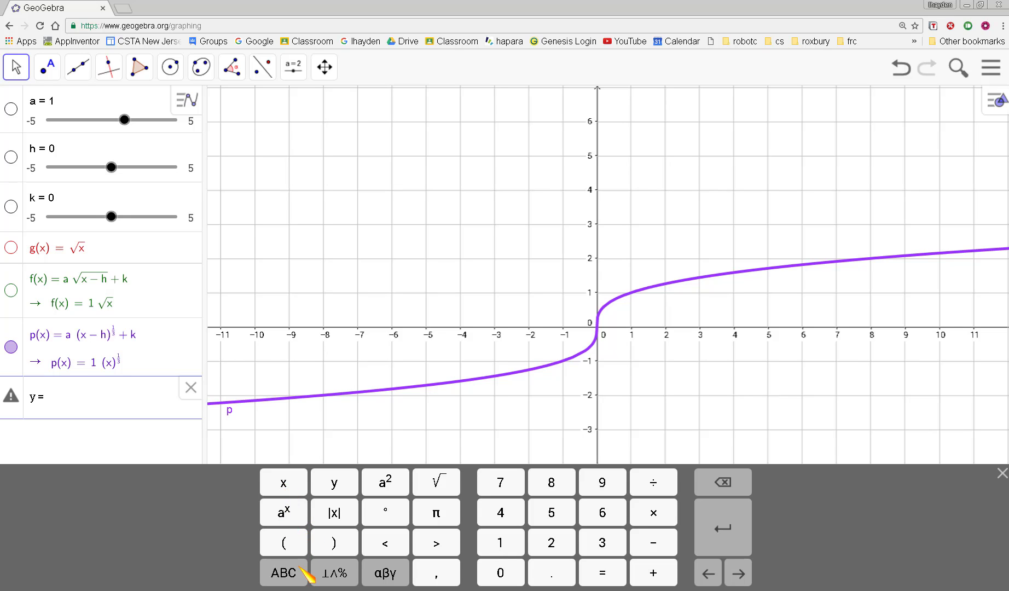
left_click(284, 572)
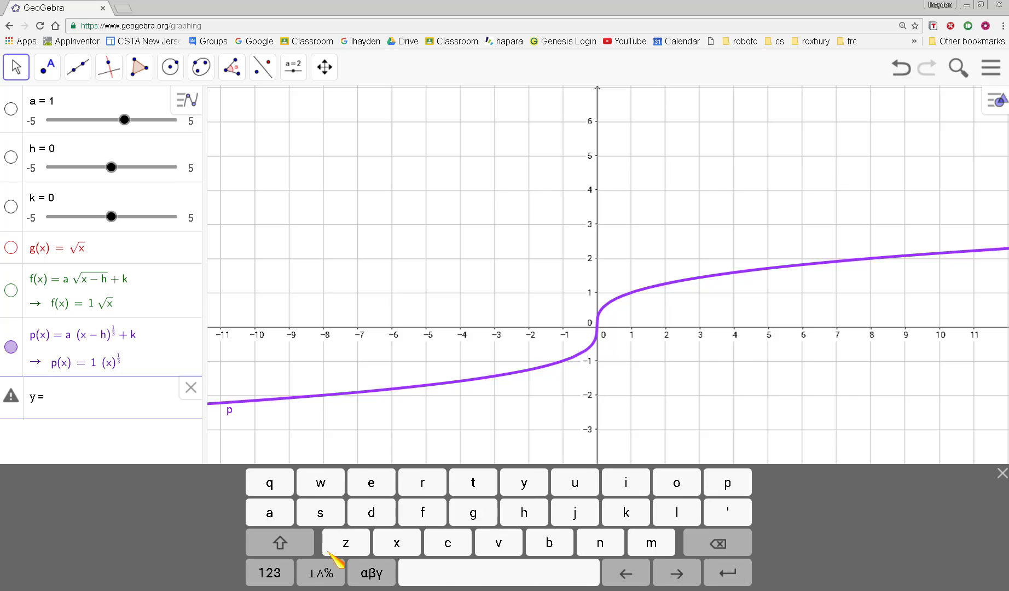
left_click(395, 548)
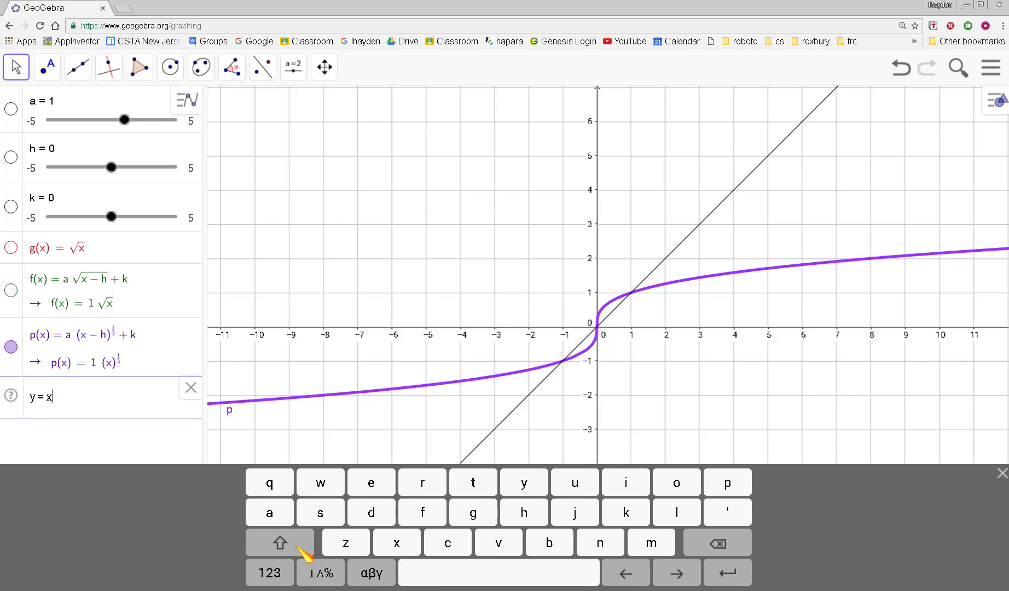
left_click(277, 574)
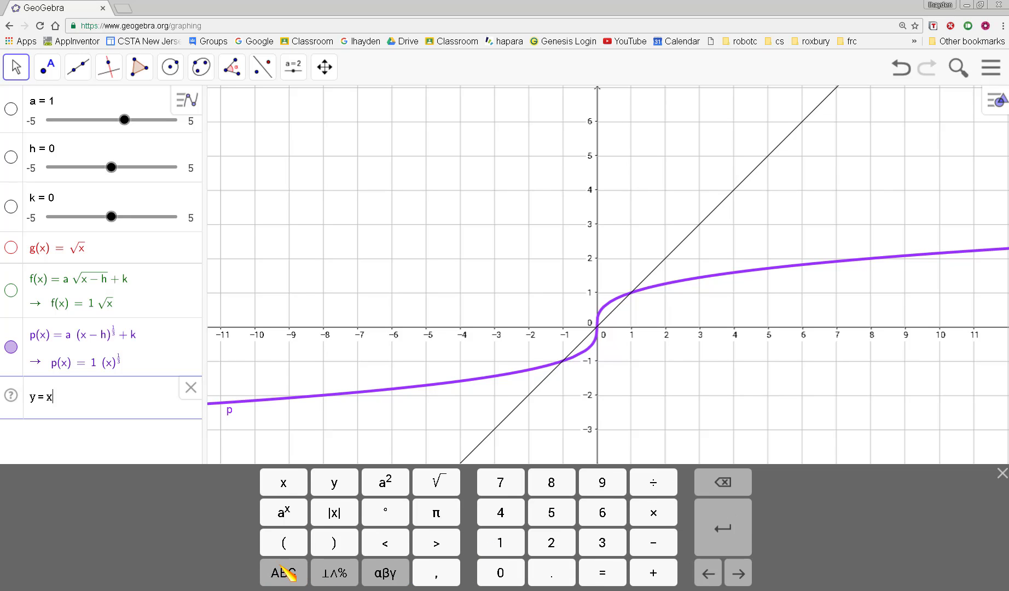
Complete and submit the equation as y = x^(1/3), and hide the graph of the transformed cube-root function p(x)
left_click(289, 514)
left_click(295, 546)
left_click(504, 544)
left_click(653, 484)
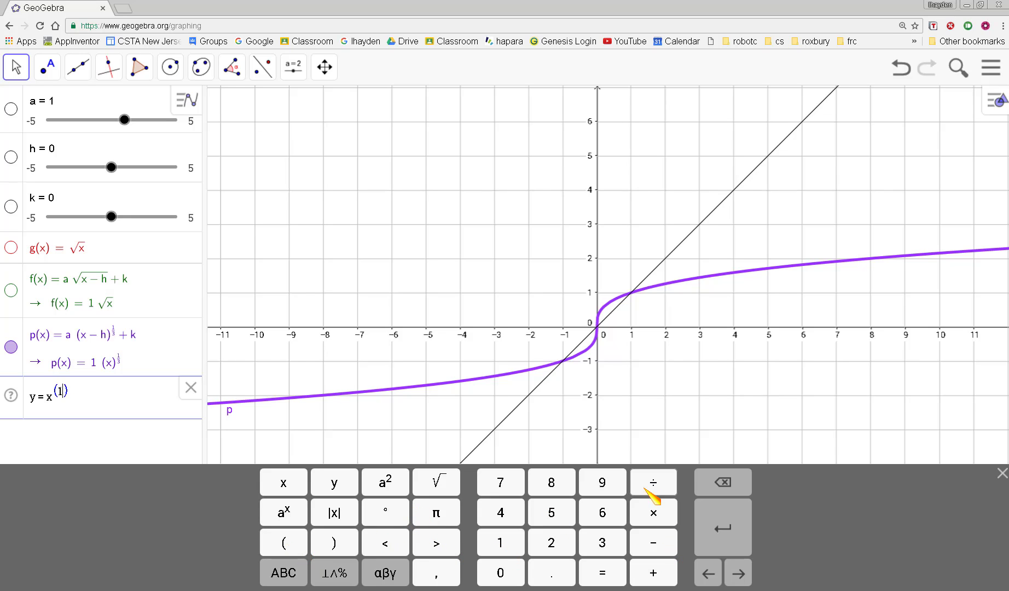
left_click(602, 543)
left_click(335, 544)
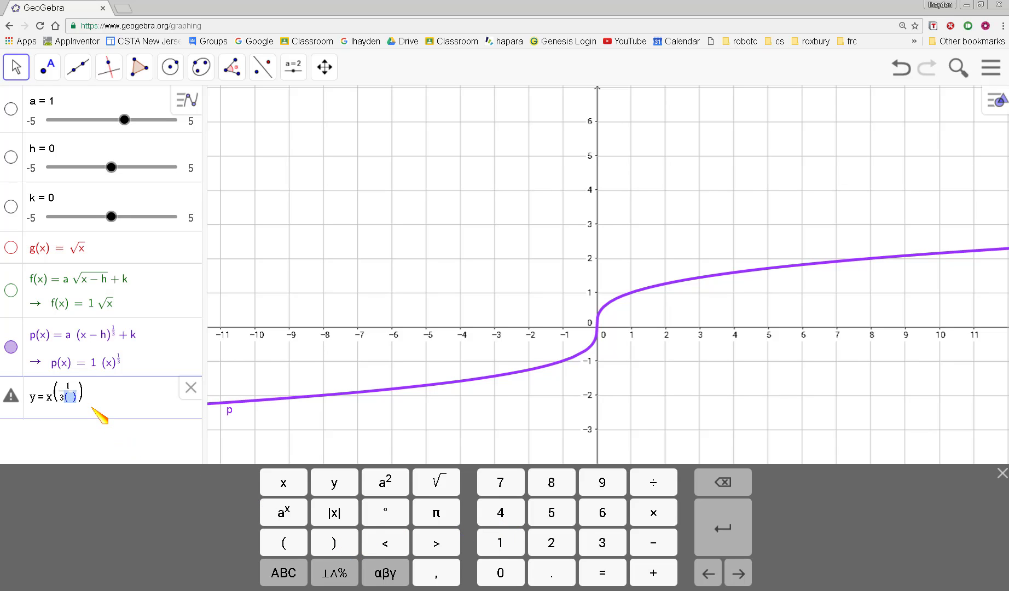
key("BackSpace")
key("Return")
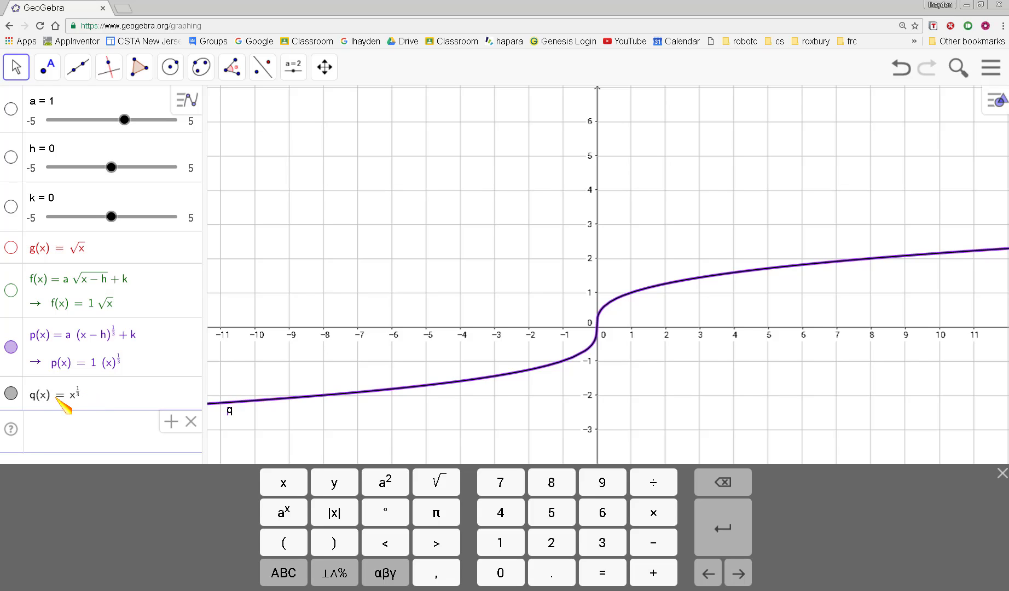
left_click(11, 347)
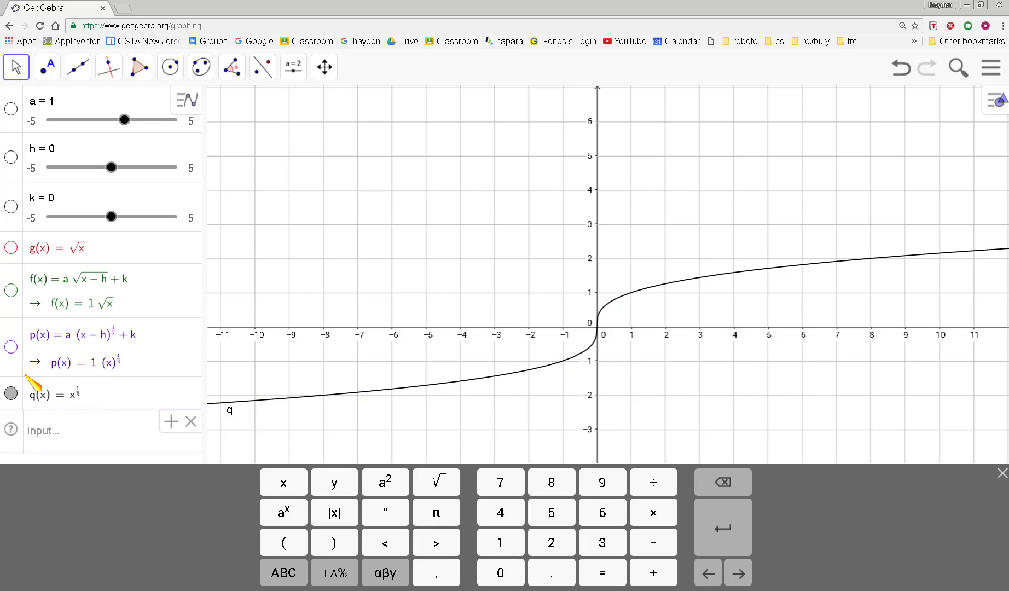
Set the line thickness of the parent cube-root curve q to 8 in its object properties
left_click(85, 402)
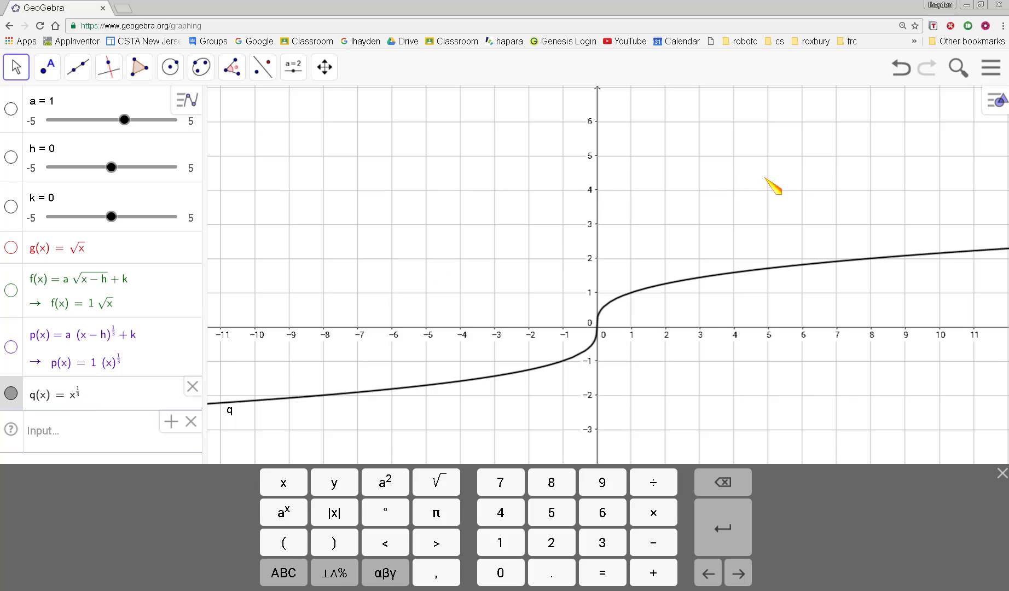
left_click(746, 271)
right_click(745, 271)
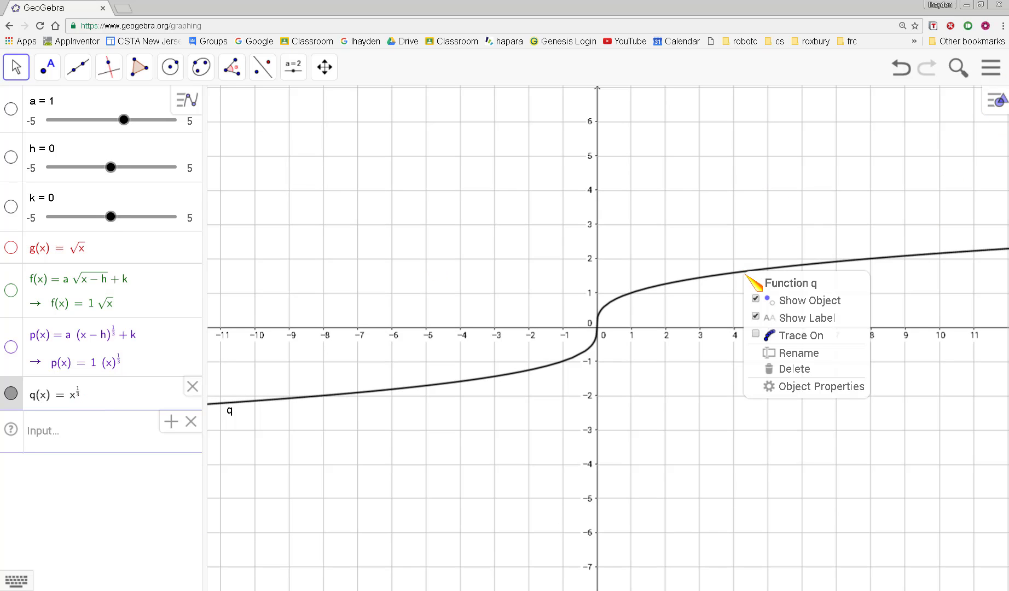
left_click(815, 388)
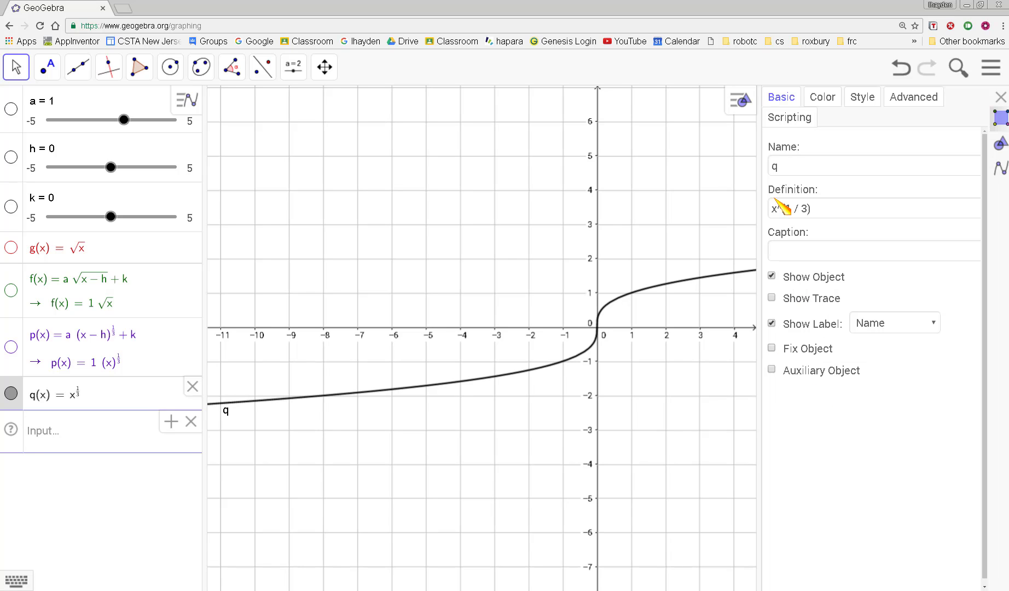
left_click(854, 96)
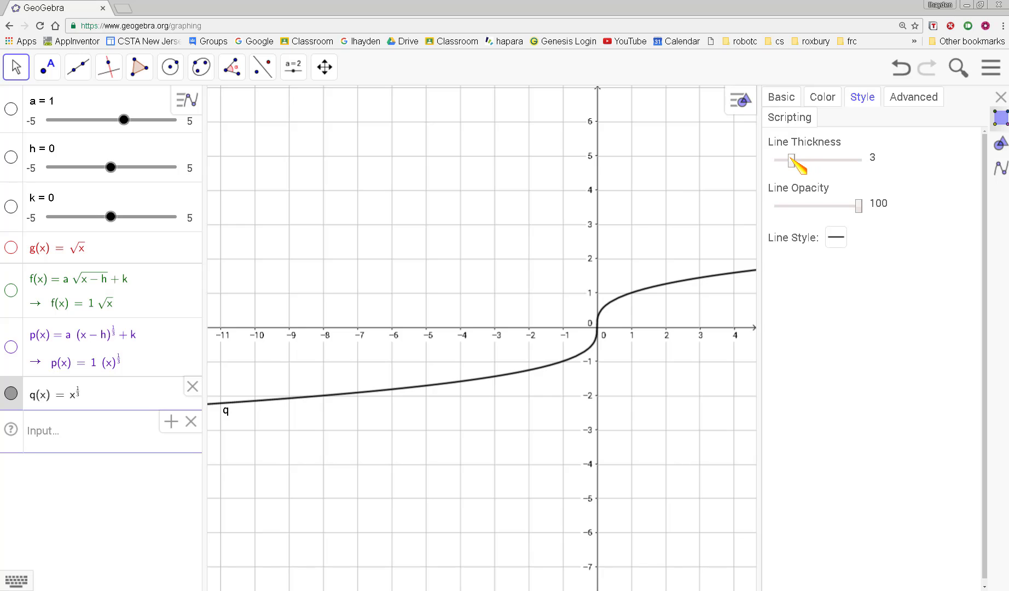
left_click_drag(790, 160, 830, 163)
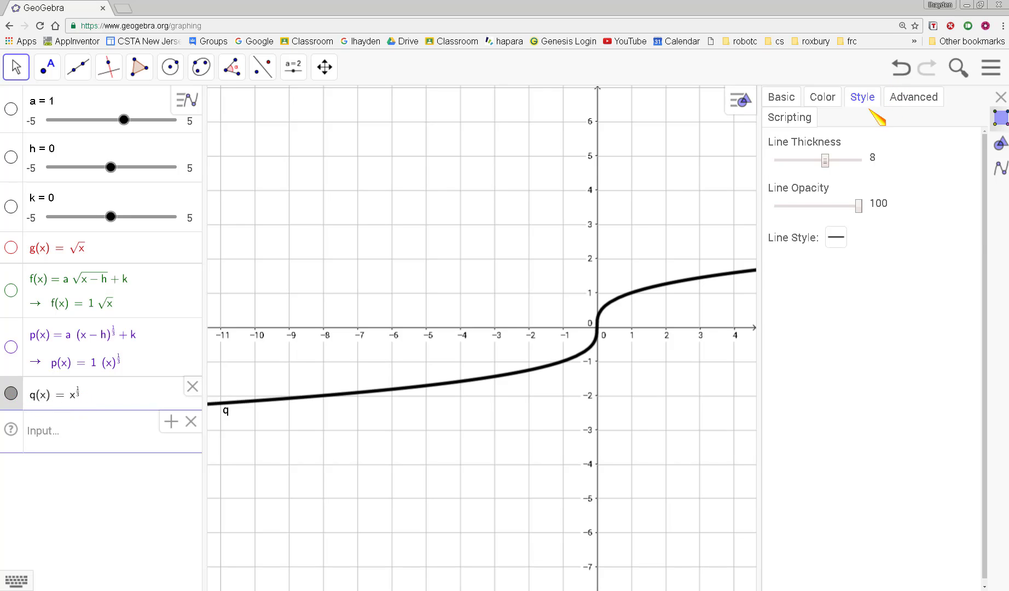
Color the parent cube-root curve q blue (0, 51, 204, #0033CC) and close the properties view
left_click(823, 97)
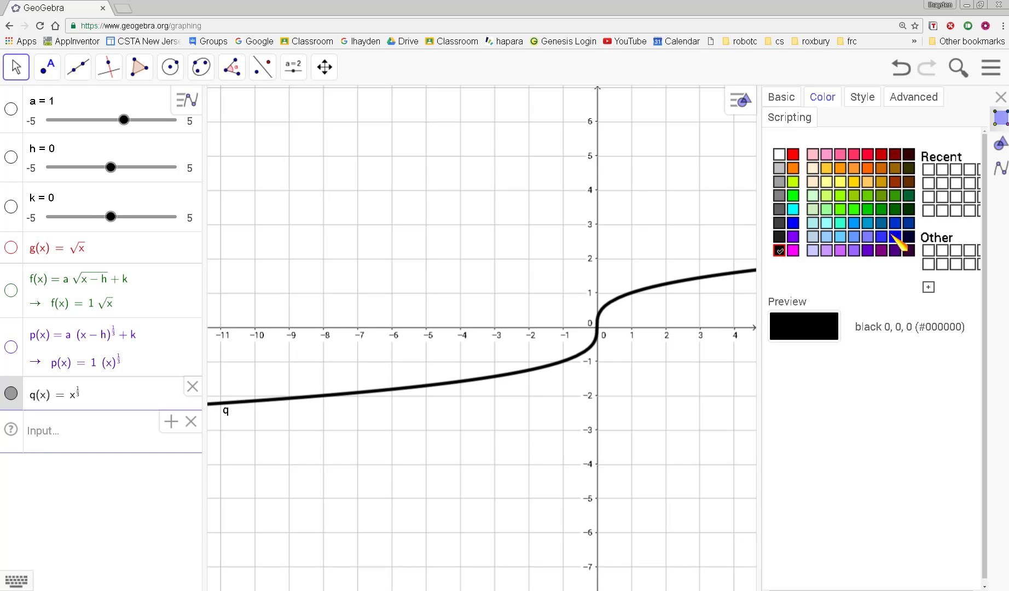
left_click(894, 223)
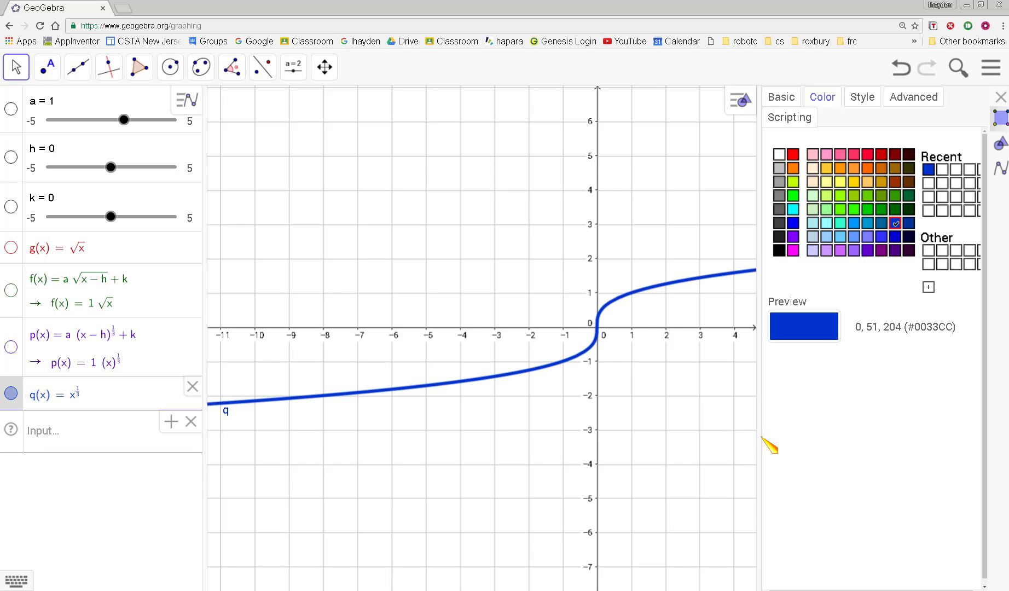
left_click(1000, 96)
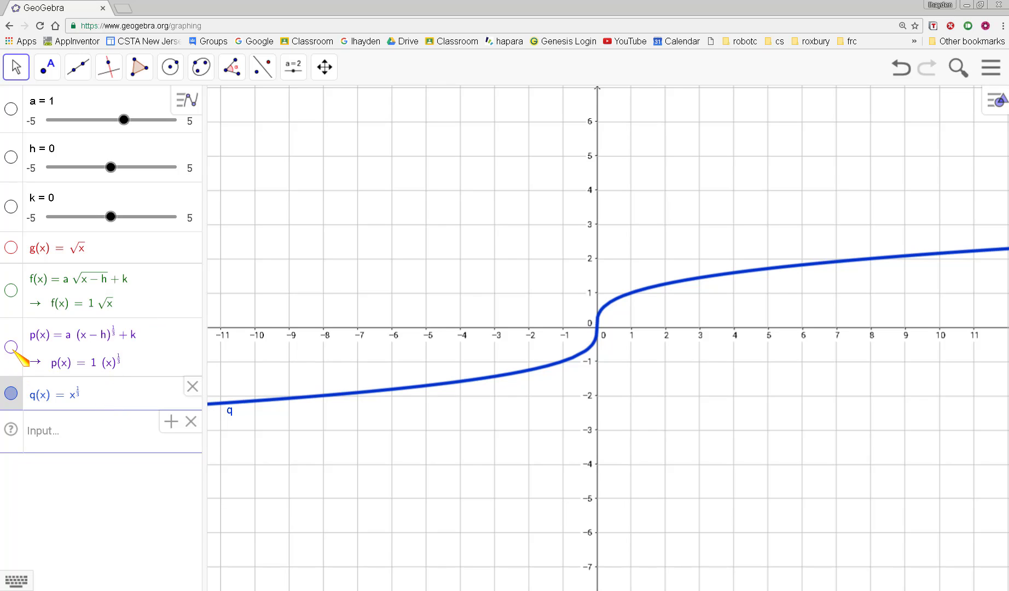
Hide the parent cube-root graph q(x) and show only the square-root graphs f(x) and g(x)
left_click(11, 392)
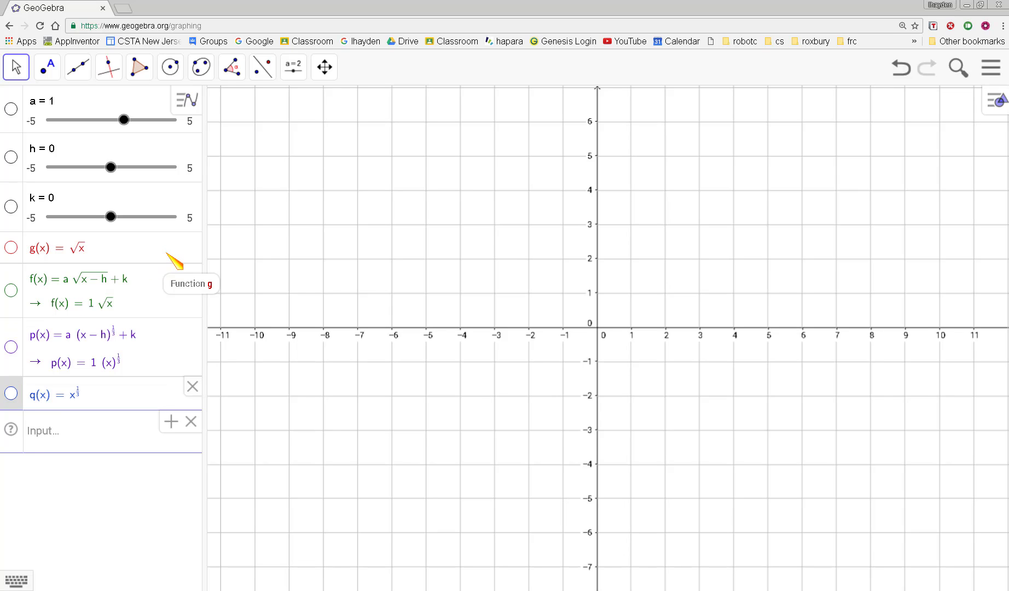
left_click(11, 247)
left_click(12, 249)
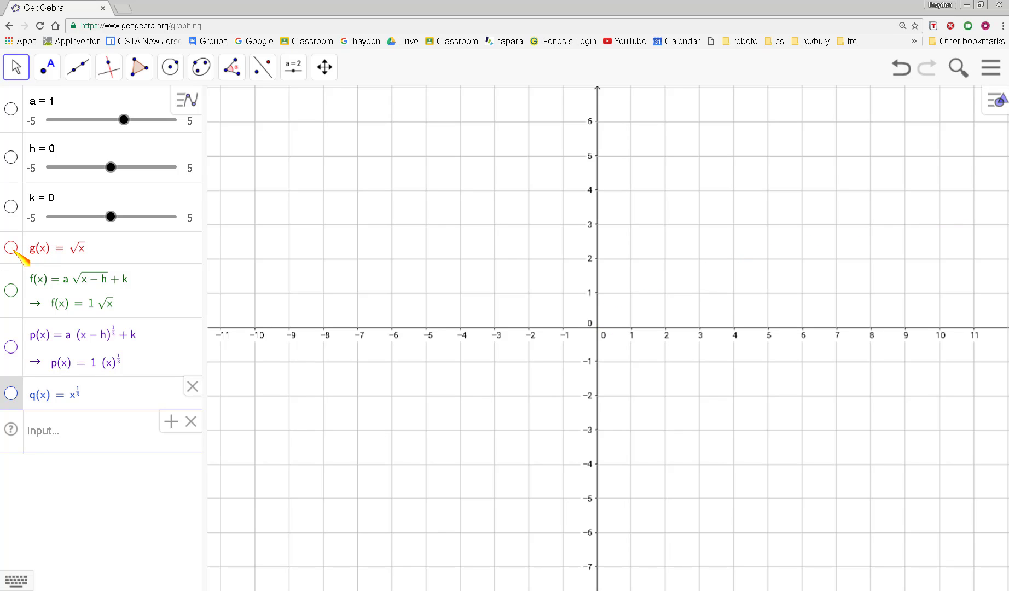
left_click(11, 291)
left_click(11, 347)
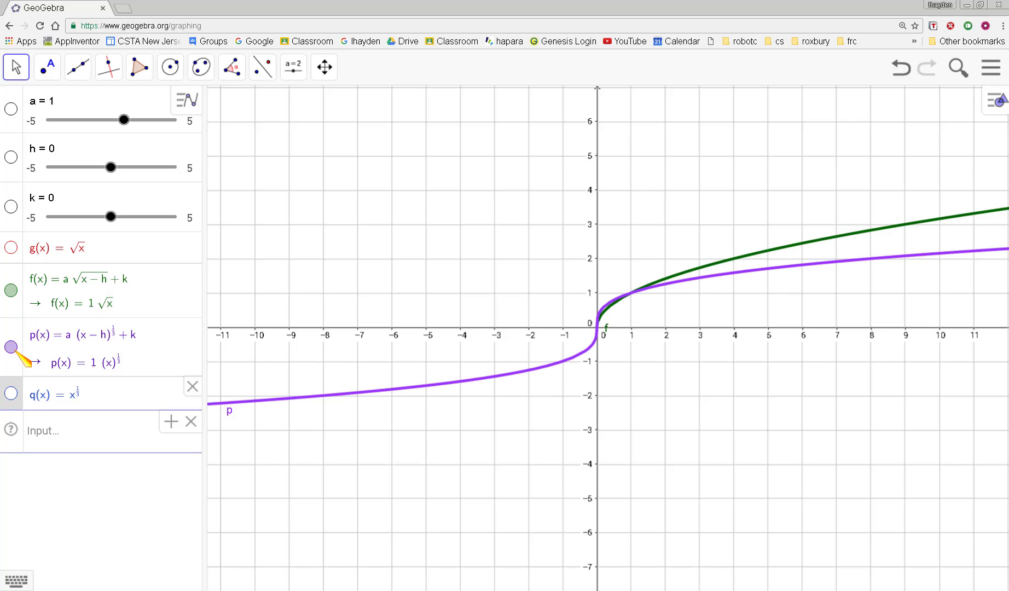
left_click(11, 394)
left_click(11, 393)
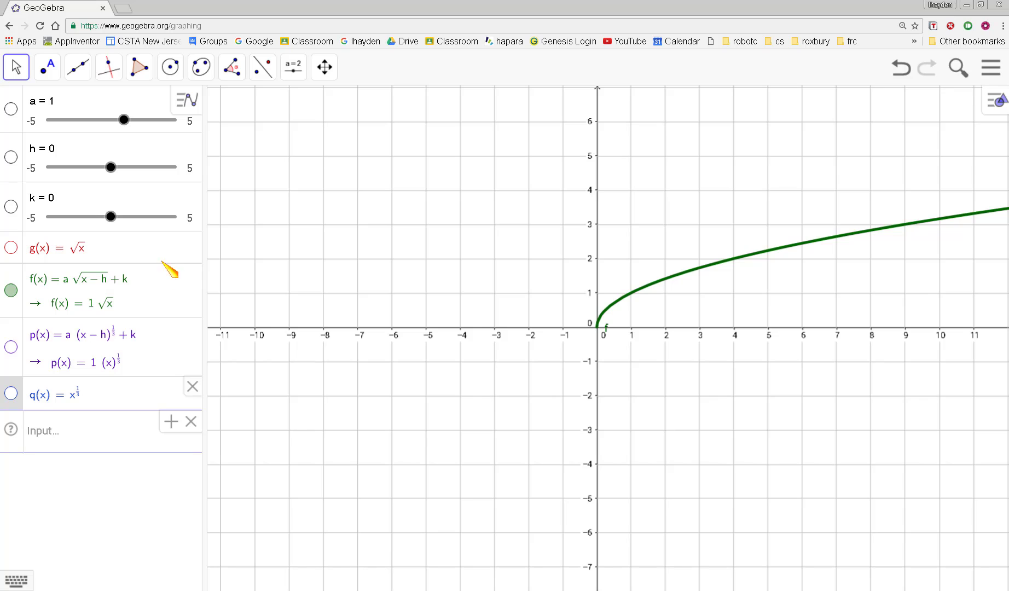
left_click(156, 245)
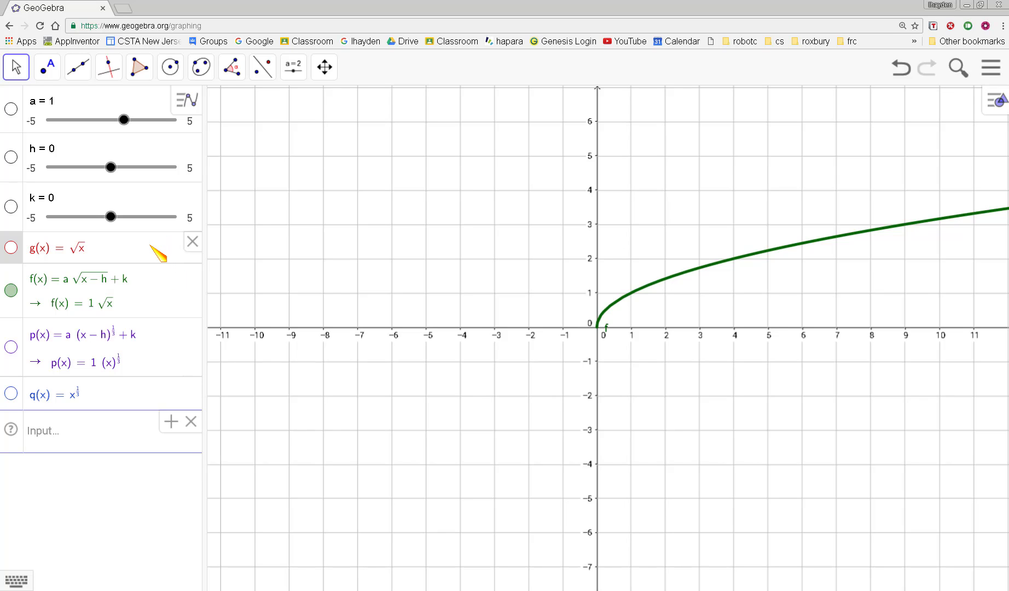
left_click(10, 248)
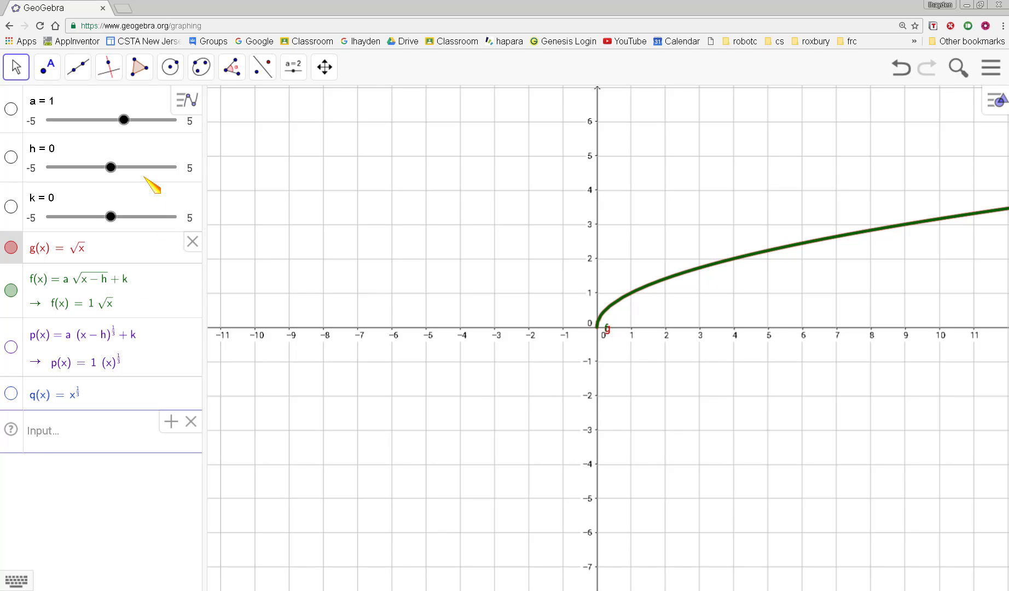
Animate slider a and pause it to compare f(x) with its parent function g(x)
left_click(183, 103)
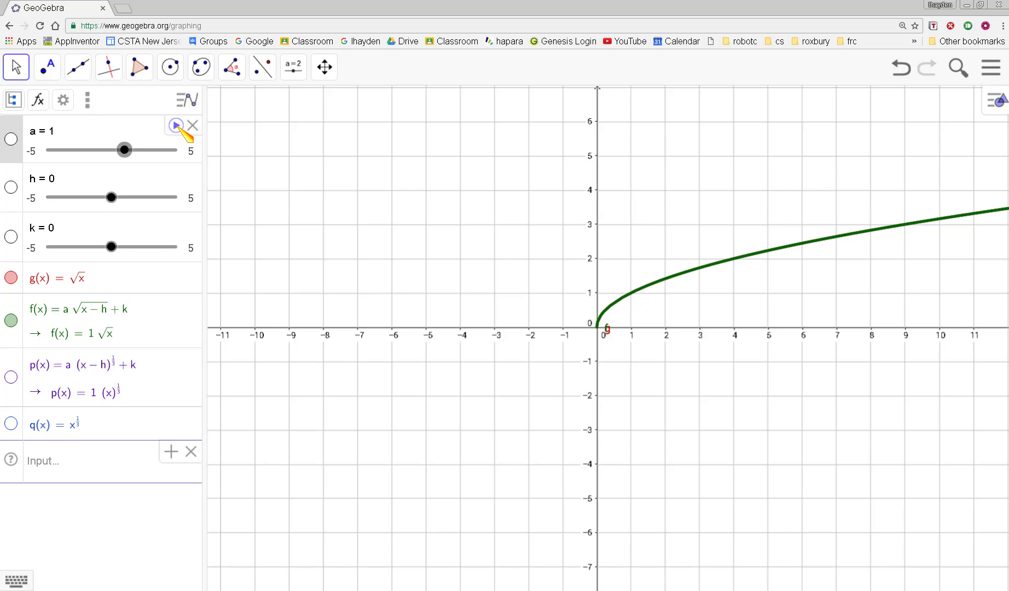
left_click(176, 126)
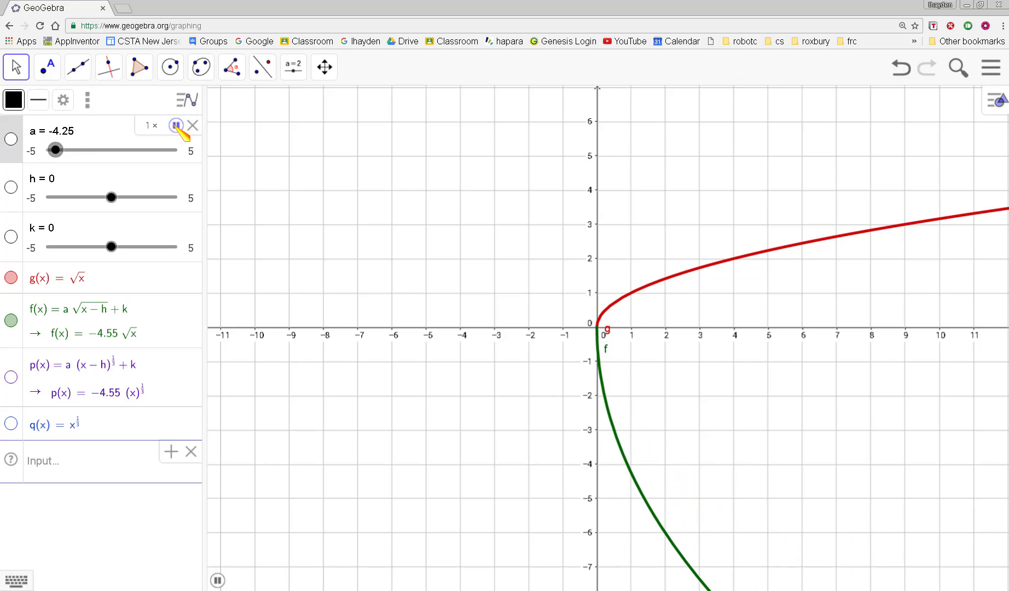
left_click(176, 125)
Open the slider settings in the object properties of number a
left_click(70, 129)
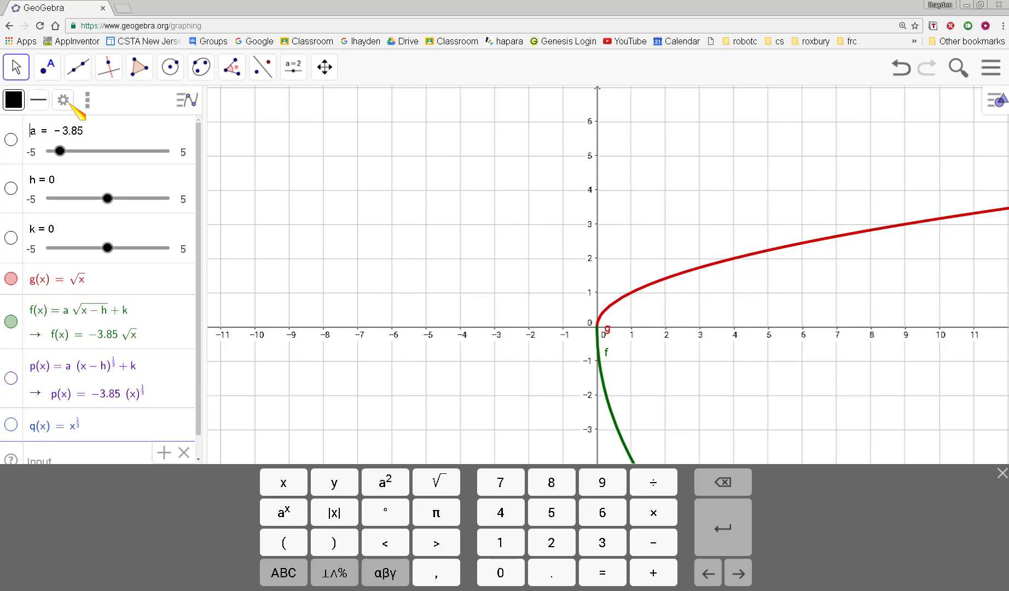
left_click(64, 100)
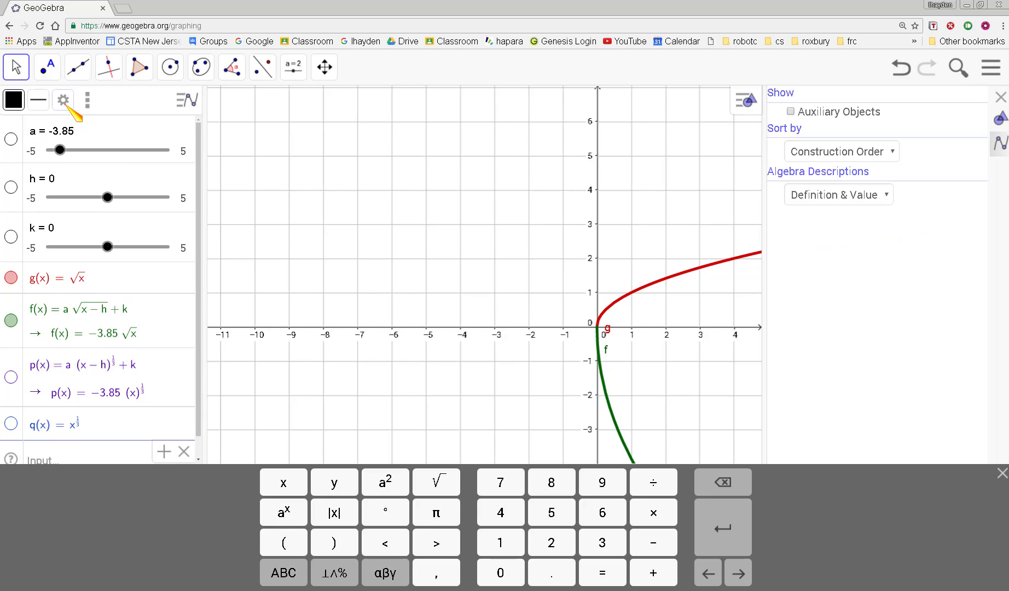
left_click(64, 130)
left_click(88, 101)
left_click(59, 126)
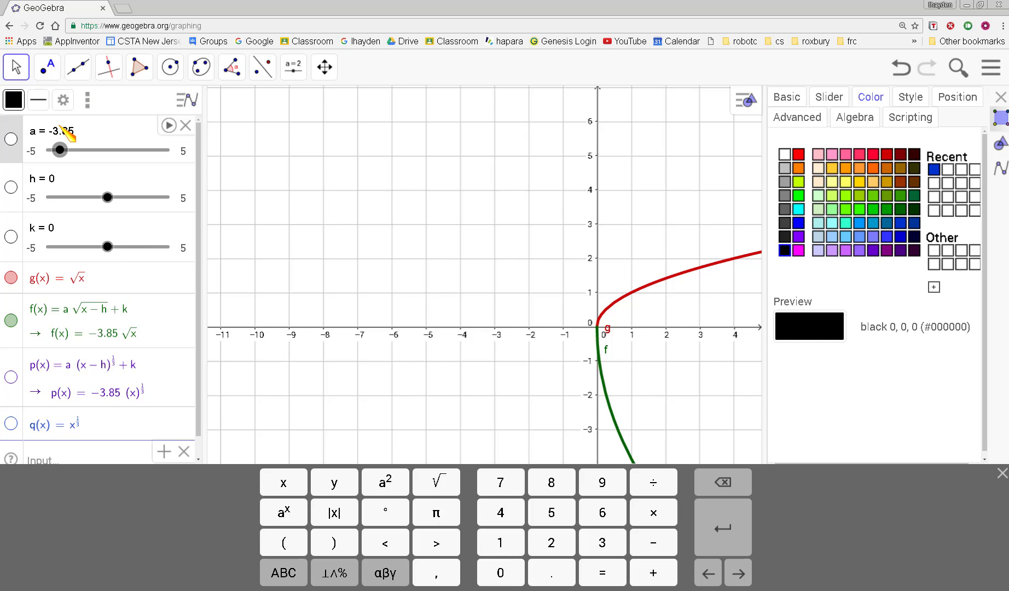
left_click(82, 131)
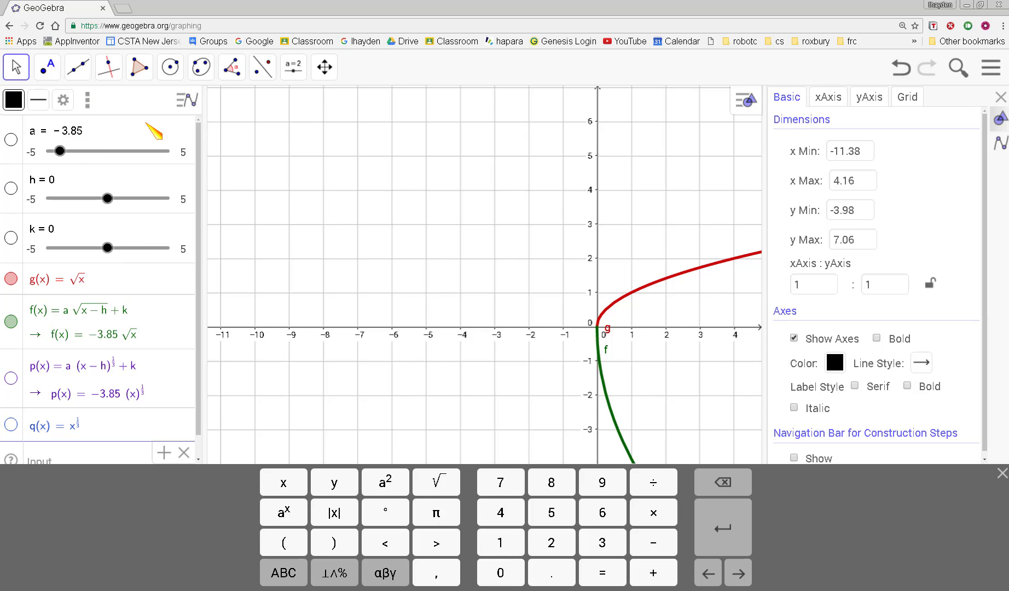
left_click(125, 142)
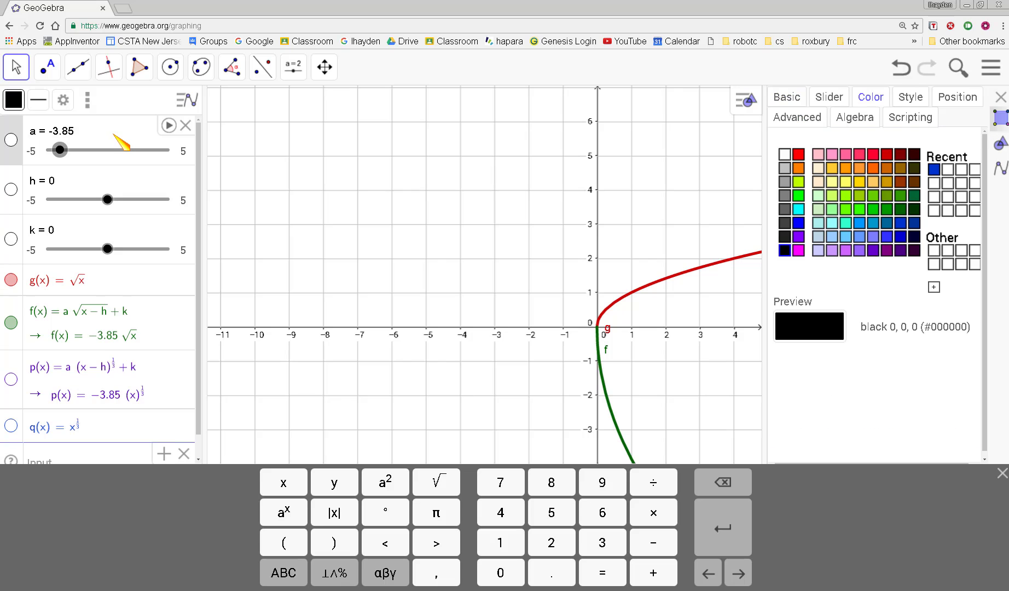
left_click(828, 97)
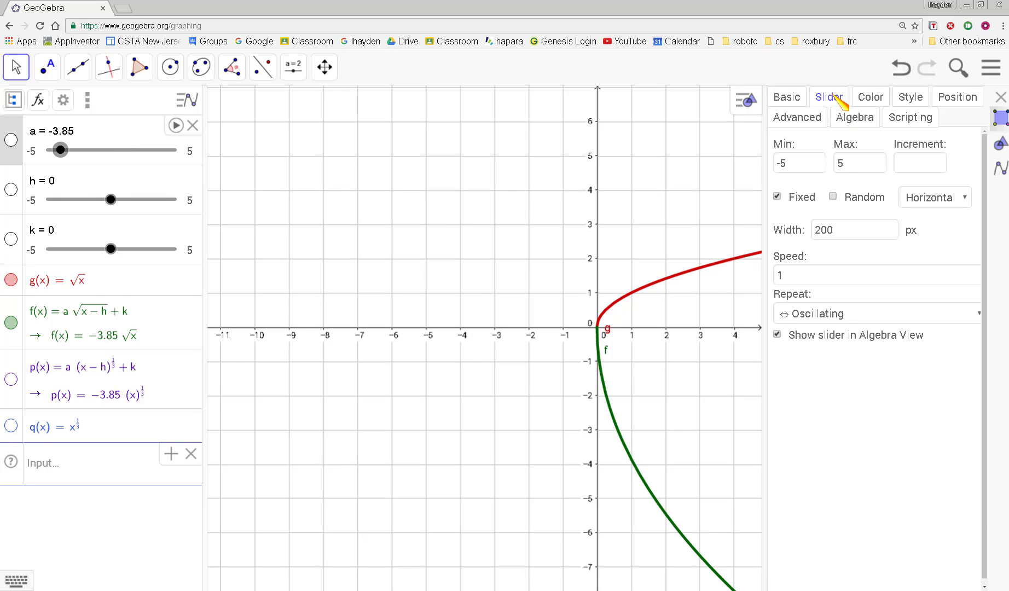
Set the increment of slider a to 0.1, close the properties view, and animate the slider
left_click(103, 138)
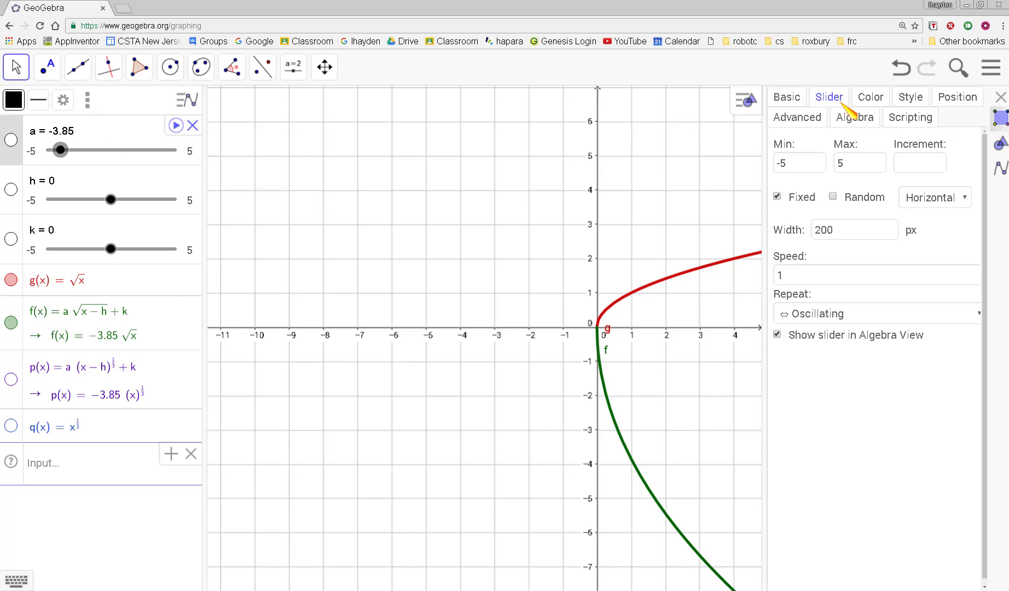
left_click(923, 163)
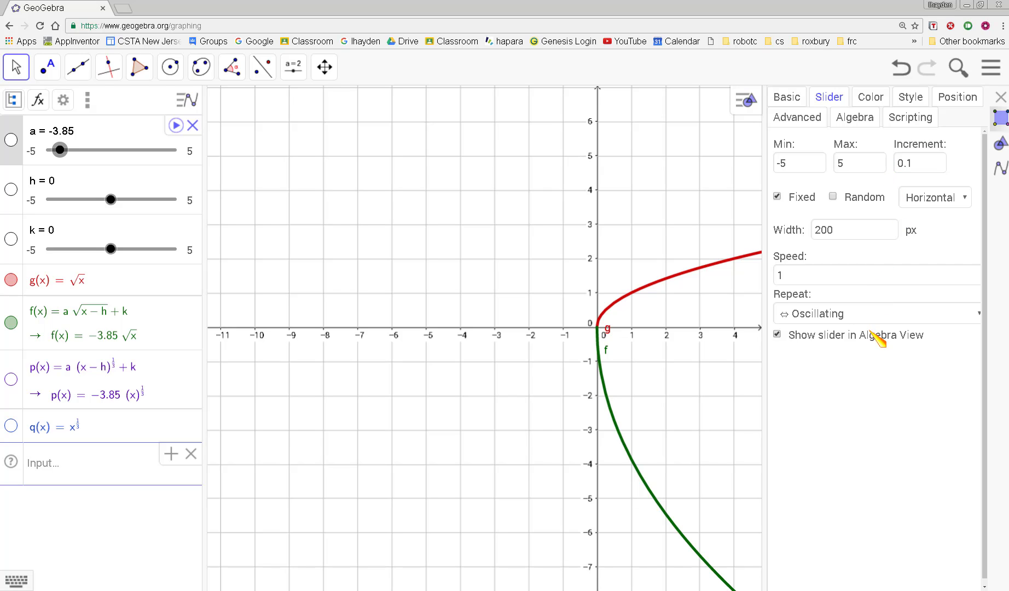
left_click(837, 334)
key("Return")
left_click(1000, 99)
left_click(176, 126)
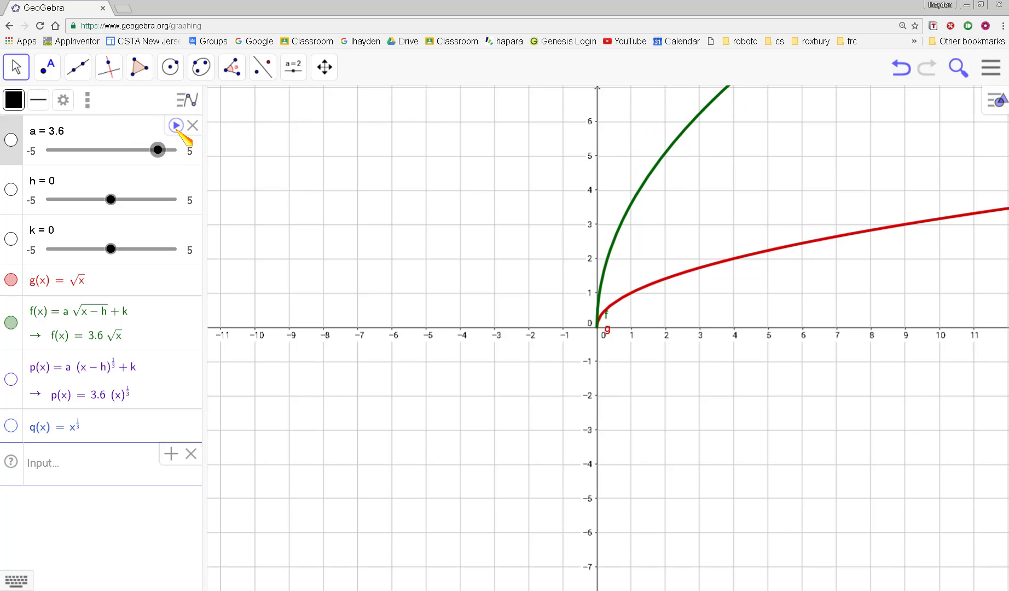
left_click(997, 101)
left_click(996, 101)
left_click(88, 101)
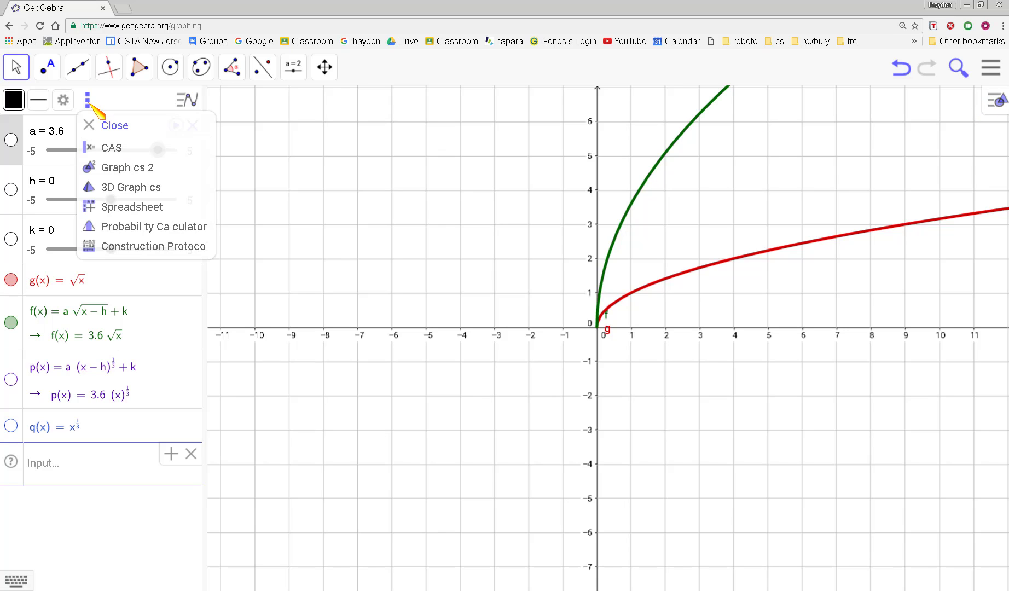
left_click(86, 103)
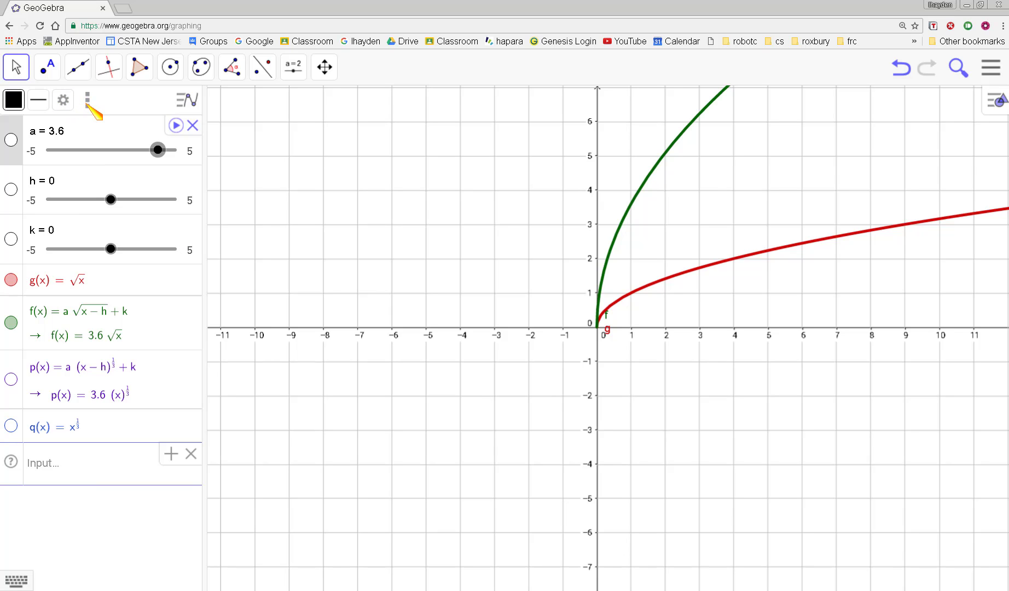
left_click(185, 100)
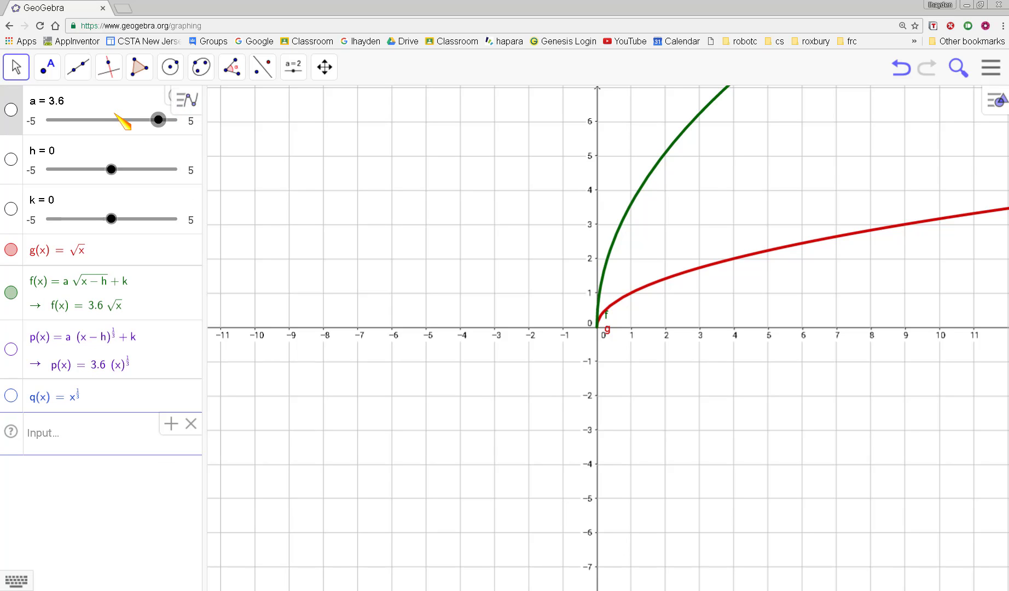
left_click(116, 113)
left_click(92, 110)
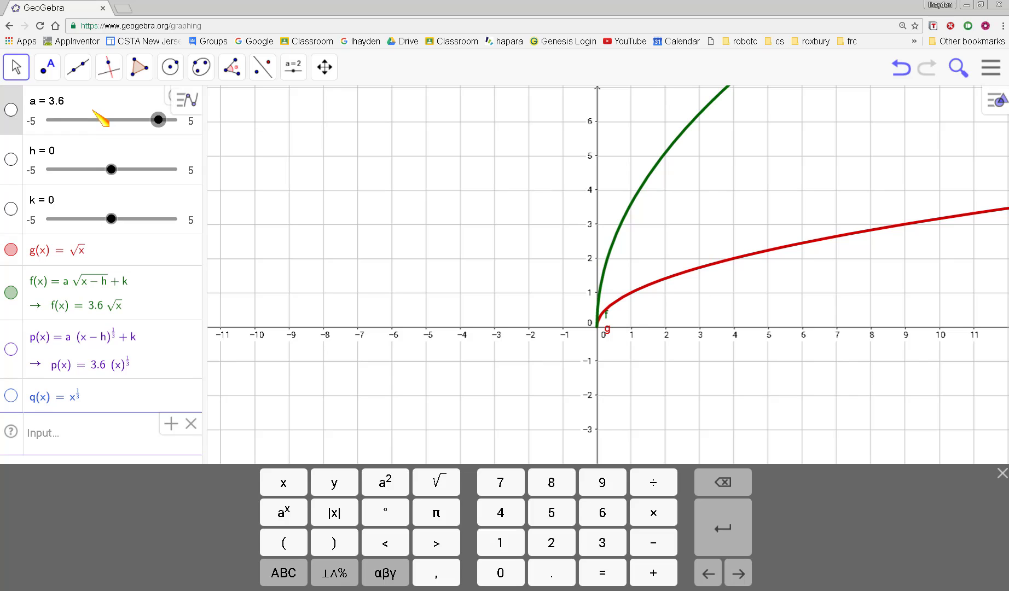
left_click(990, 68)
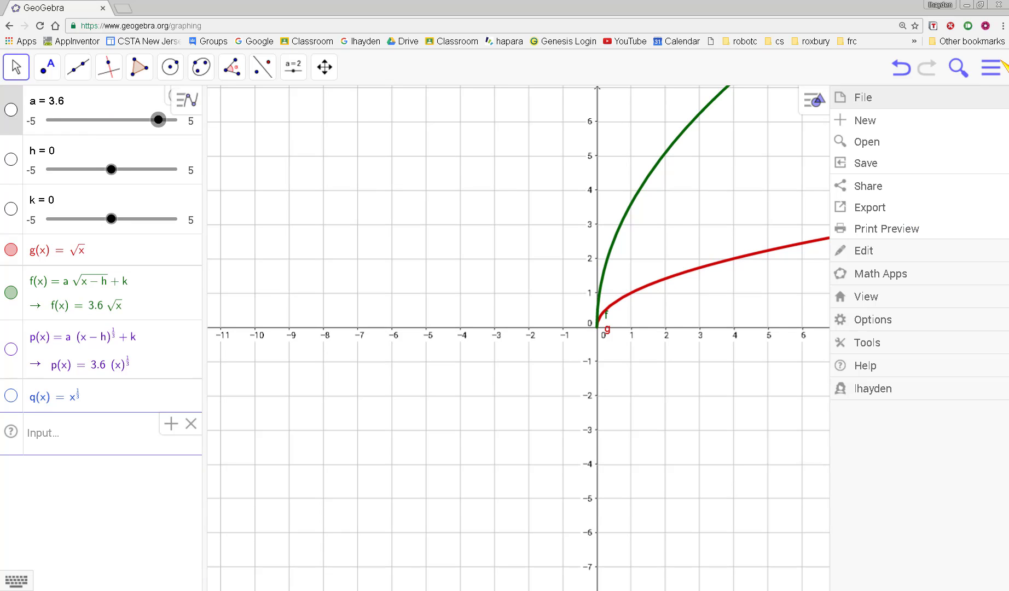
left_click(59, 101)
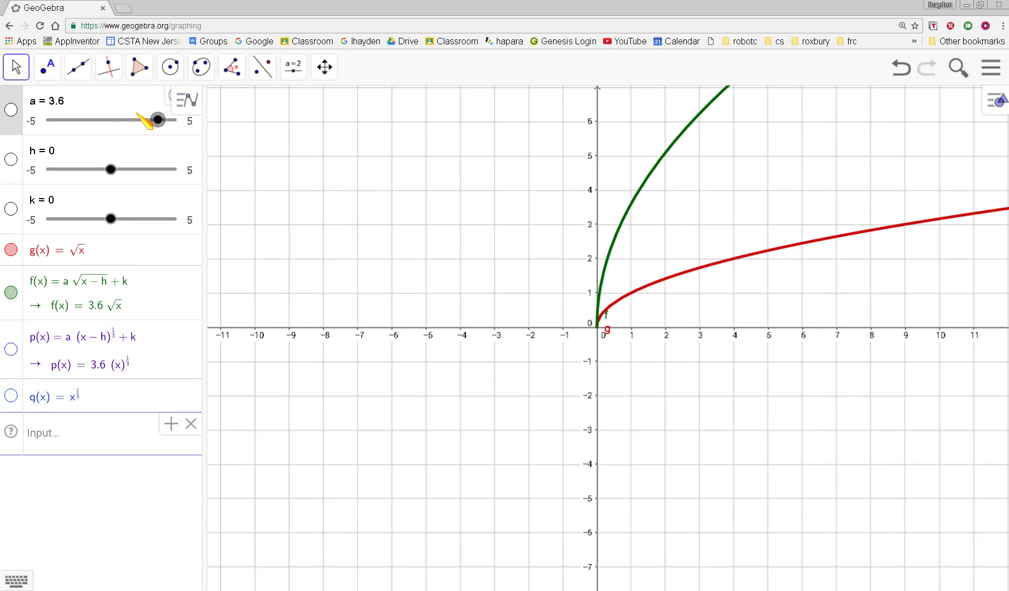
Set the increment of slider a to 0.01 in its object properties
scroll(953, 339, "up", 3)
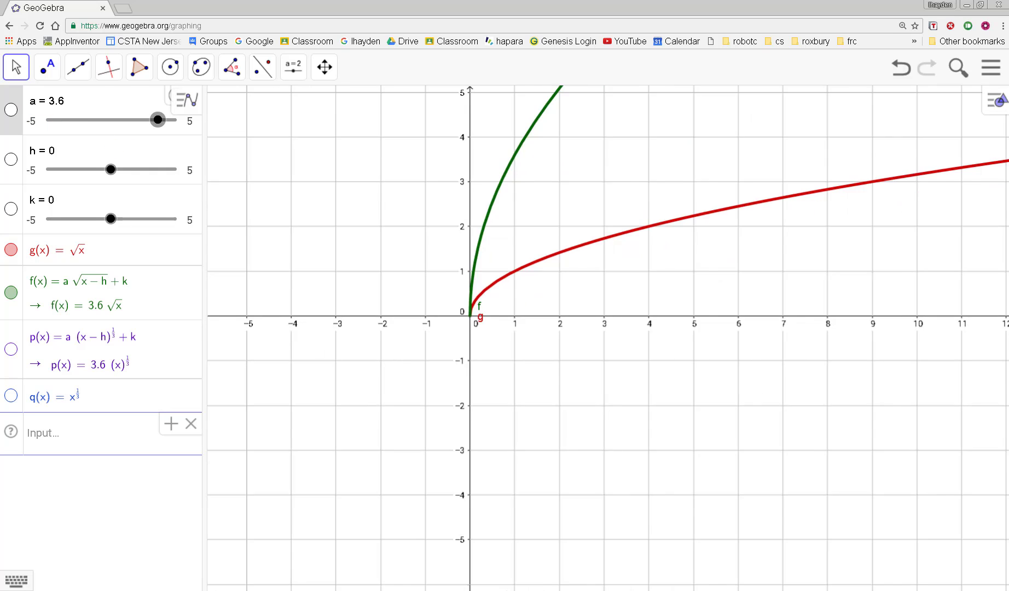
scroll(676, 240, "down", 3)
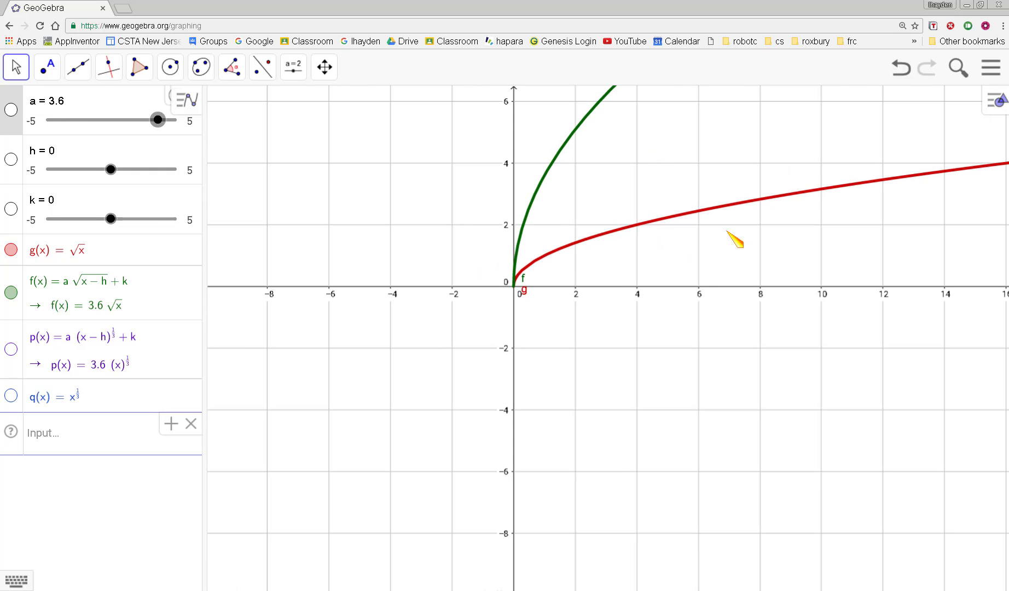
left_click_drag(727, 230, 676, 284)
right_click(64, 95)
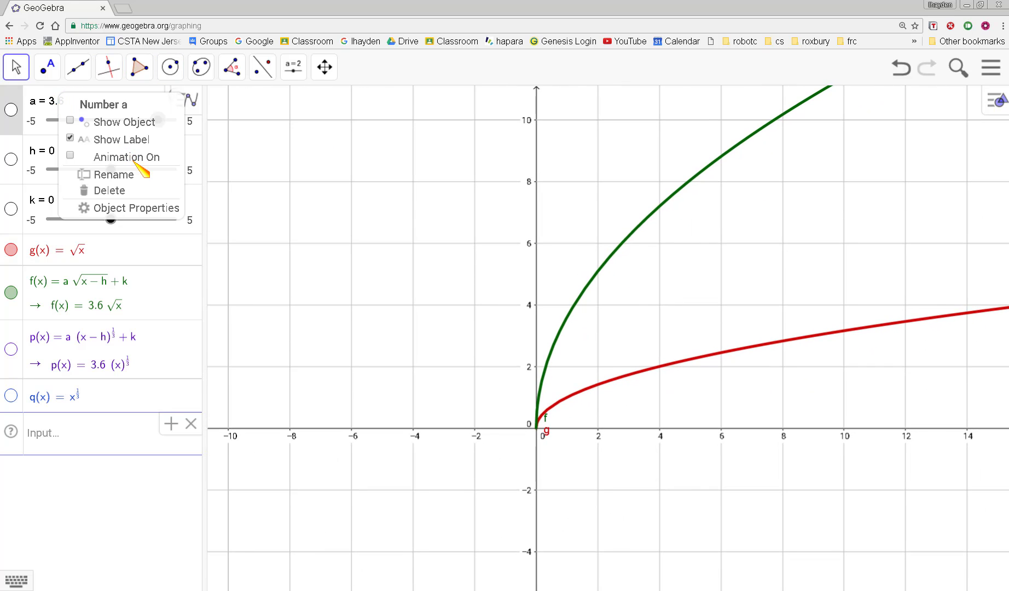
left_click(137, 207)
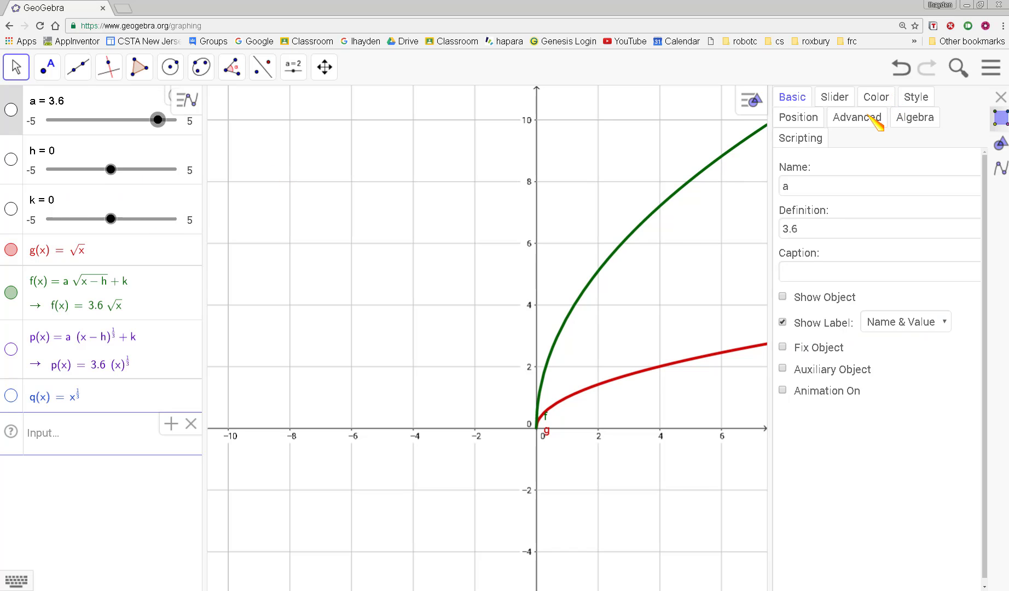
left_click(846, 99)
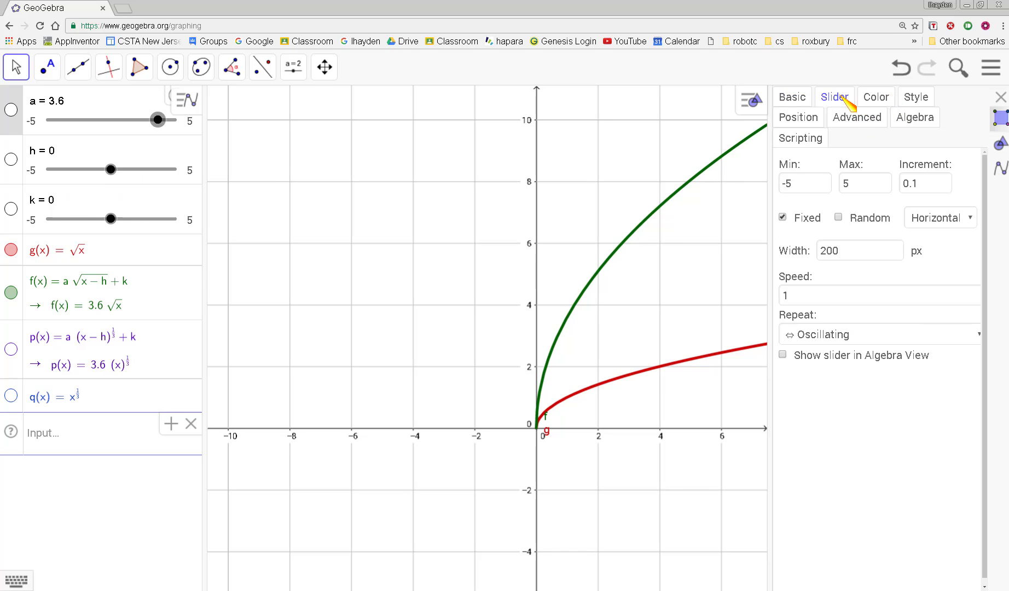
left_click(922, 181)
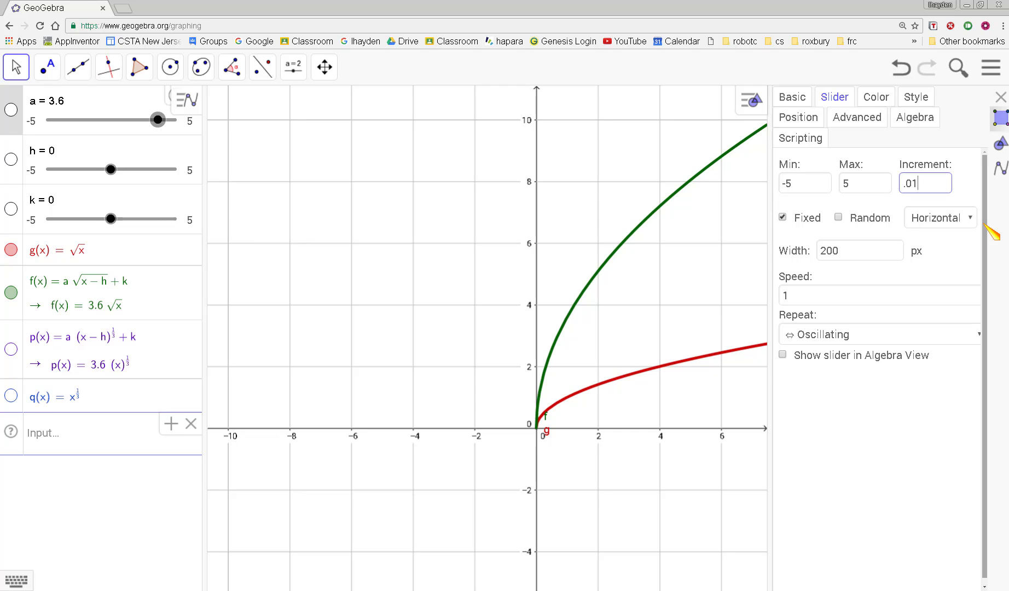
left_click(958, 254)
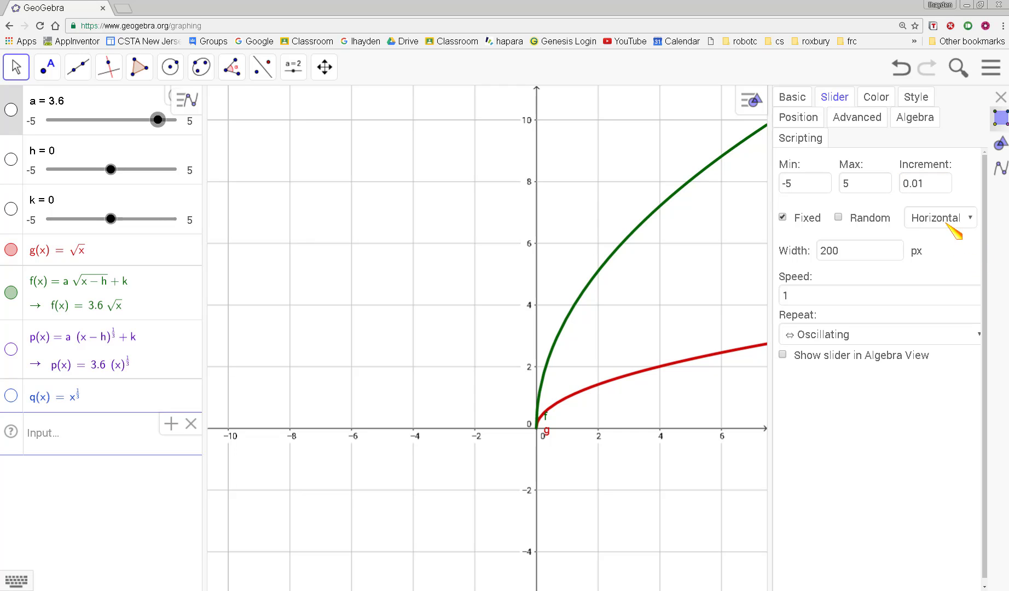
Animate slider a and close the properties view to compare f(x) with its parent function g(x)
left_click(875, 95)
left_click(918, 99)
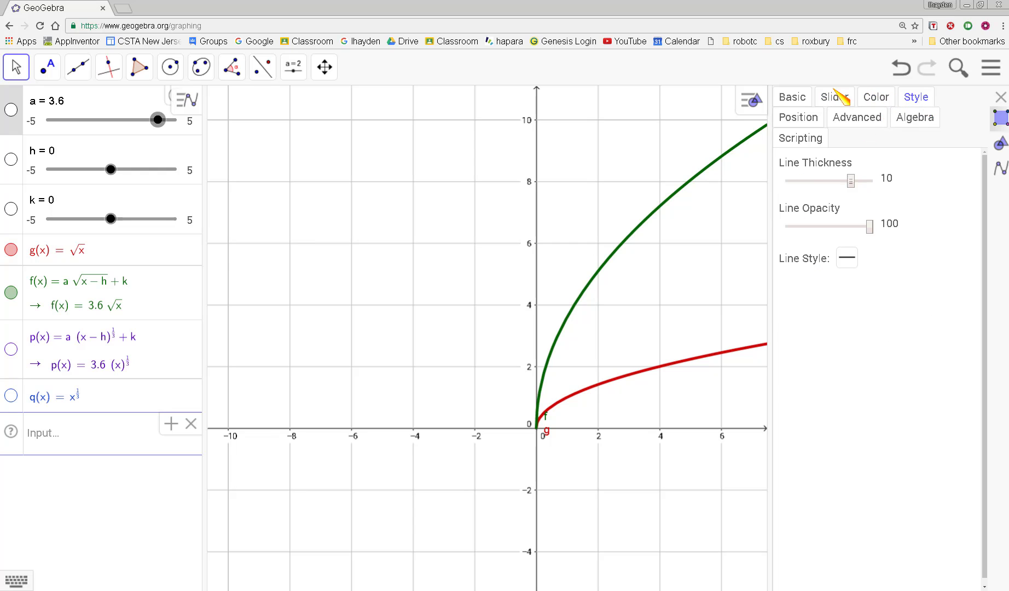
left_click(796, 98)
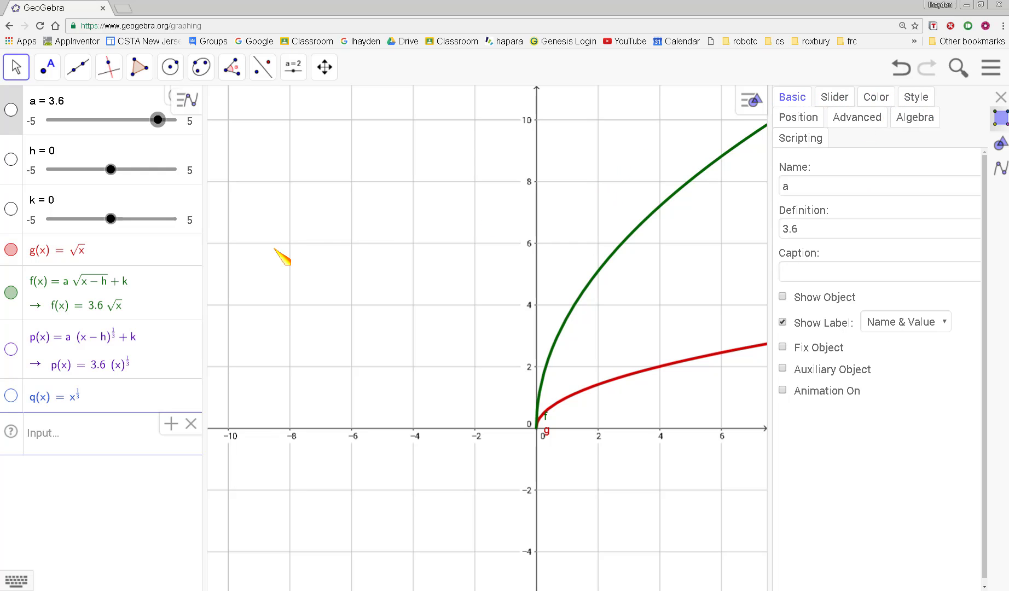
left_click(188, 103)
left_click(175, 125)
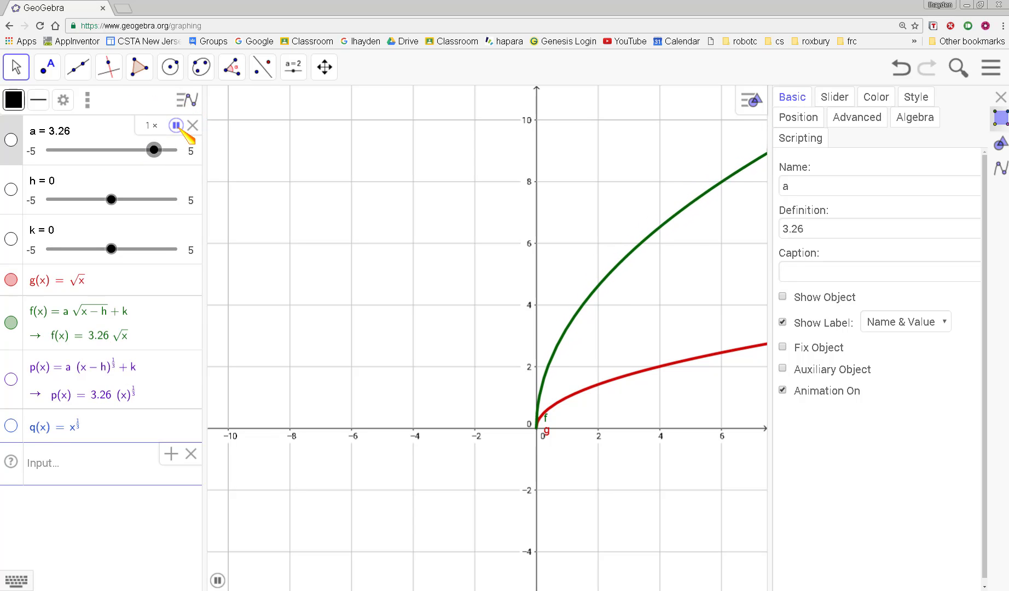
left_click(1000, 97)
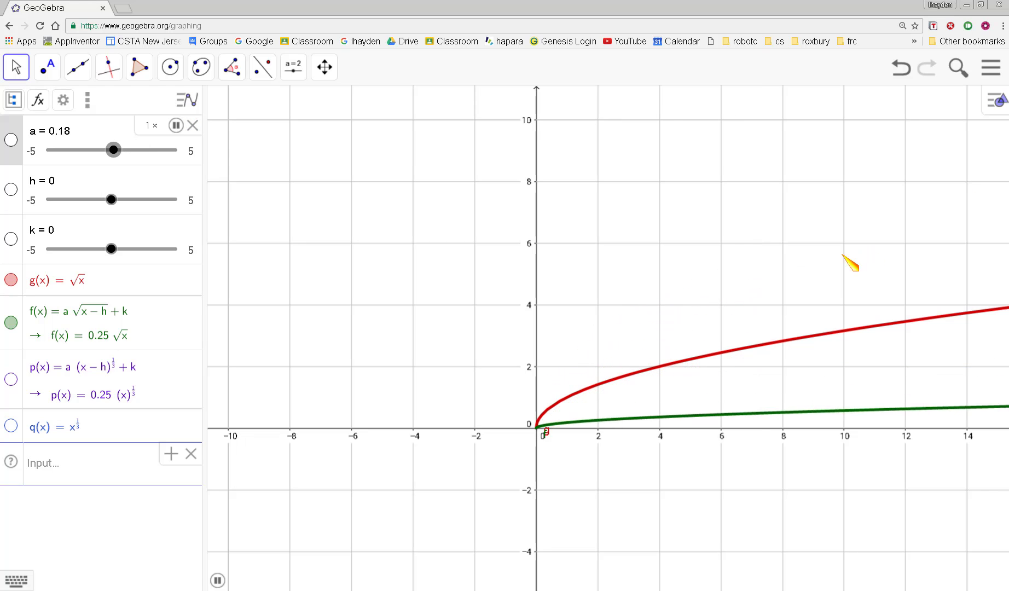
scroll(822, 253, "up", 2)
scroll(820, 252, "down", 4)
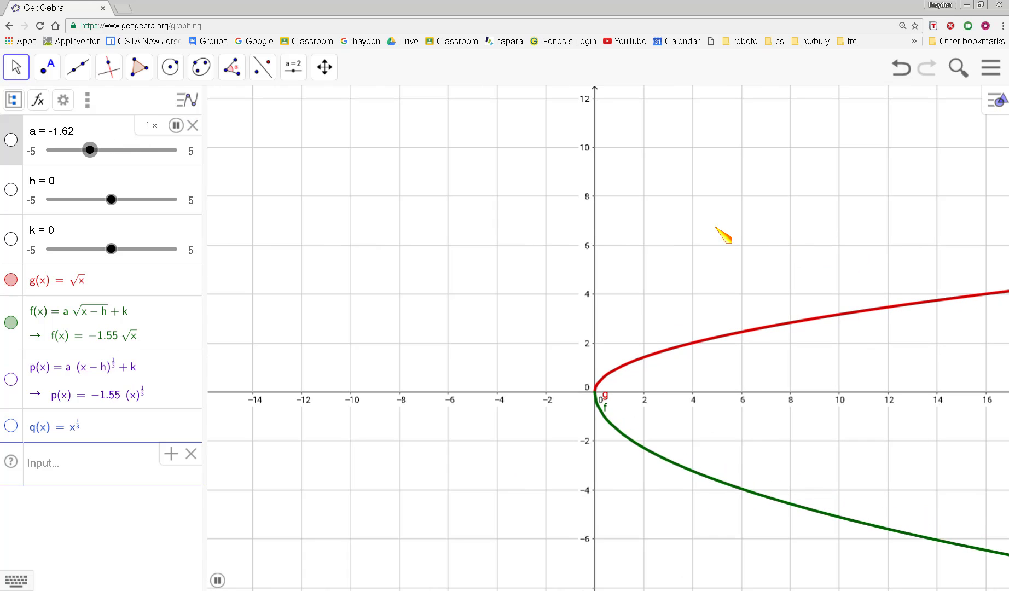
left_click_drag(712, 257, 704, 200)
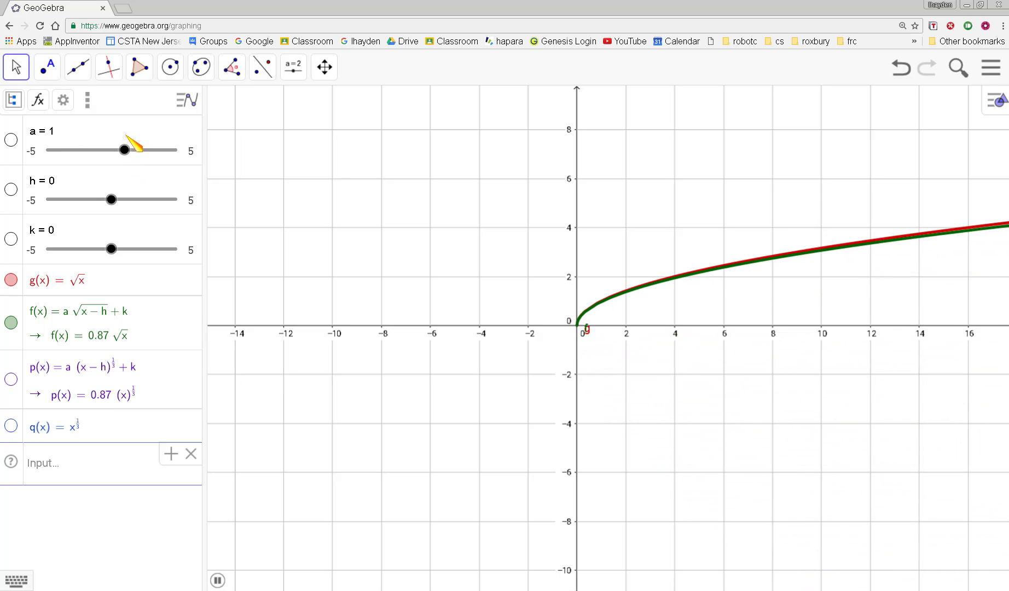
Stop the animation of slider a, try a negative value, and set a to 1
left_click(127, 134)
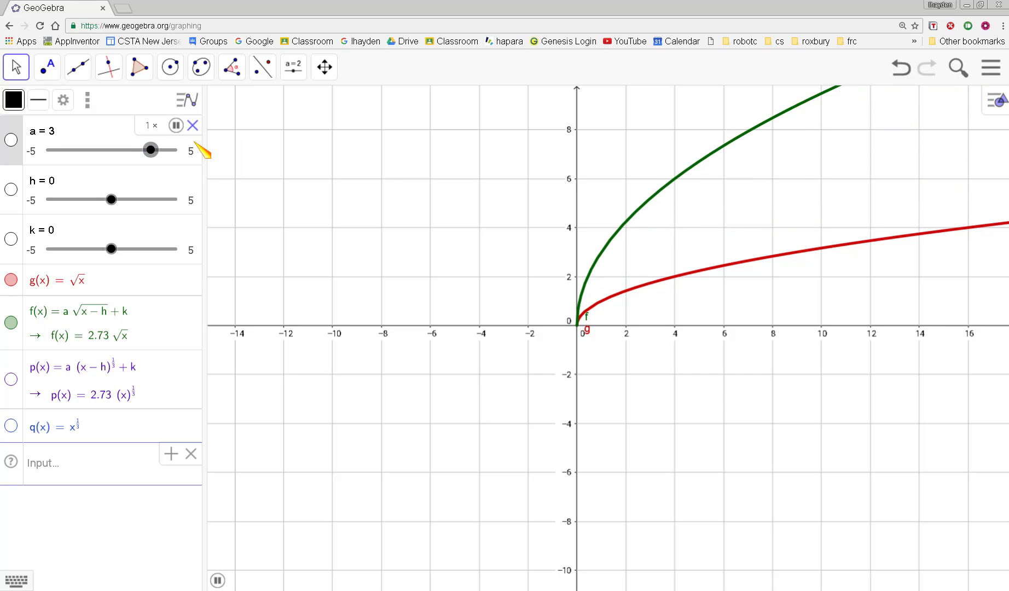
left_click(181, 131)
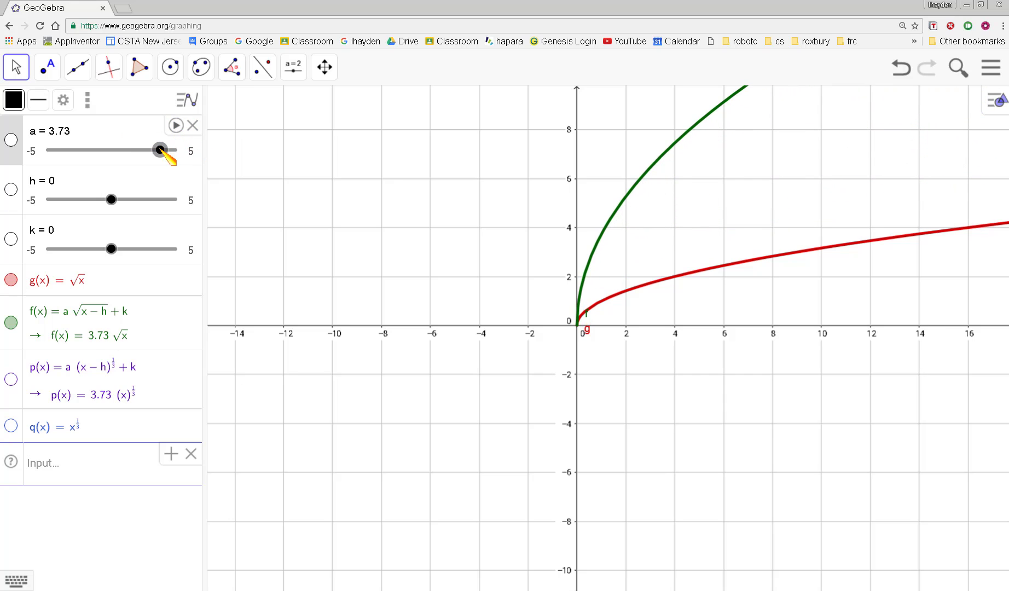
left_click_drag(166, 155, 113, 155)
left_click_drag(108, 149, 107, 149)
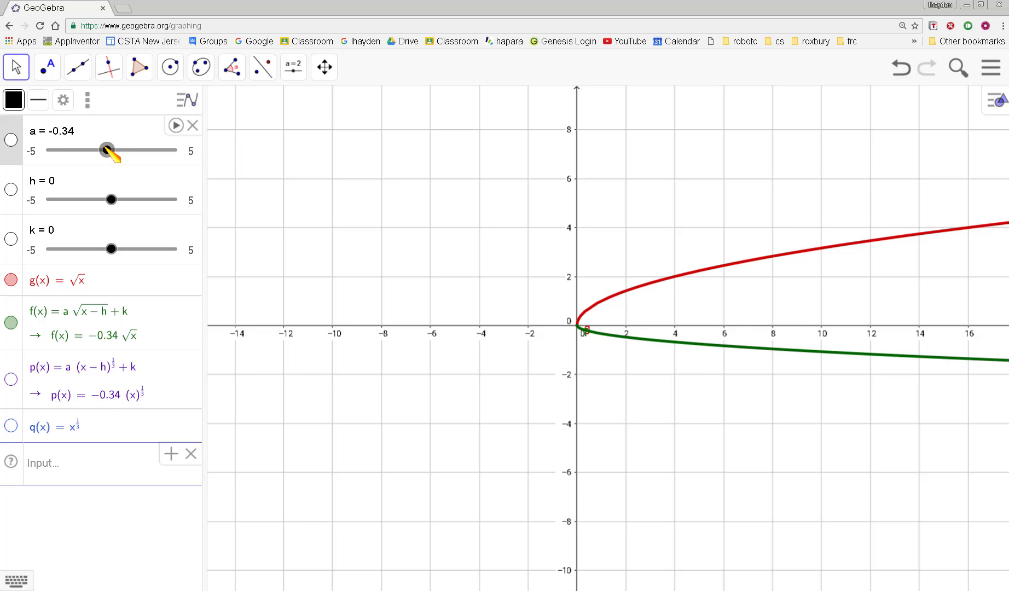
left_click(73, 131)
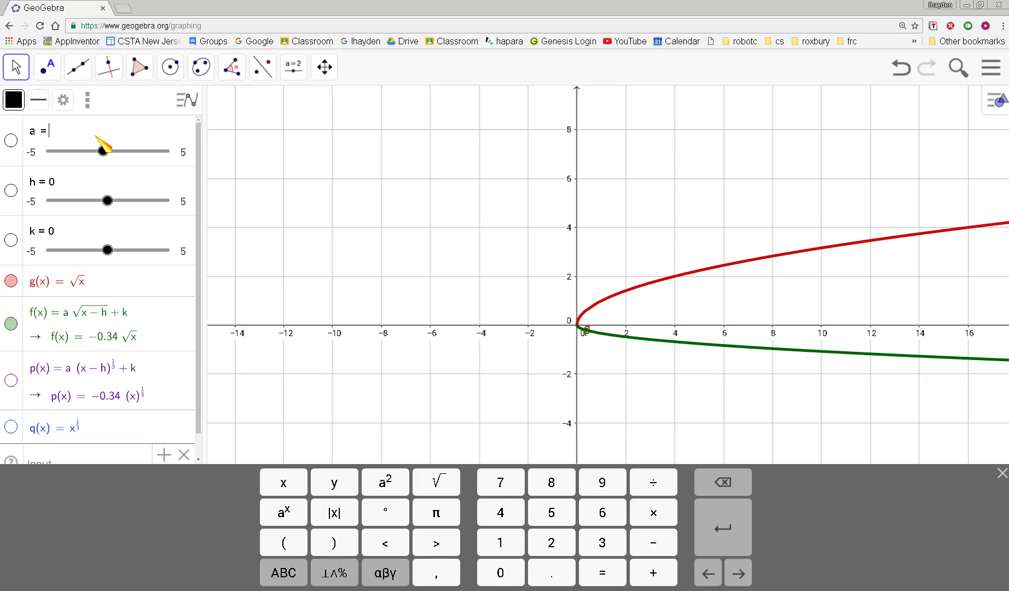
key("Return")
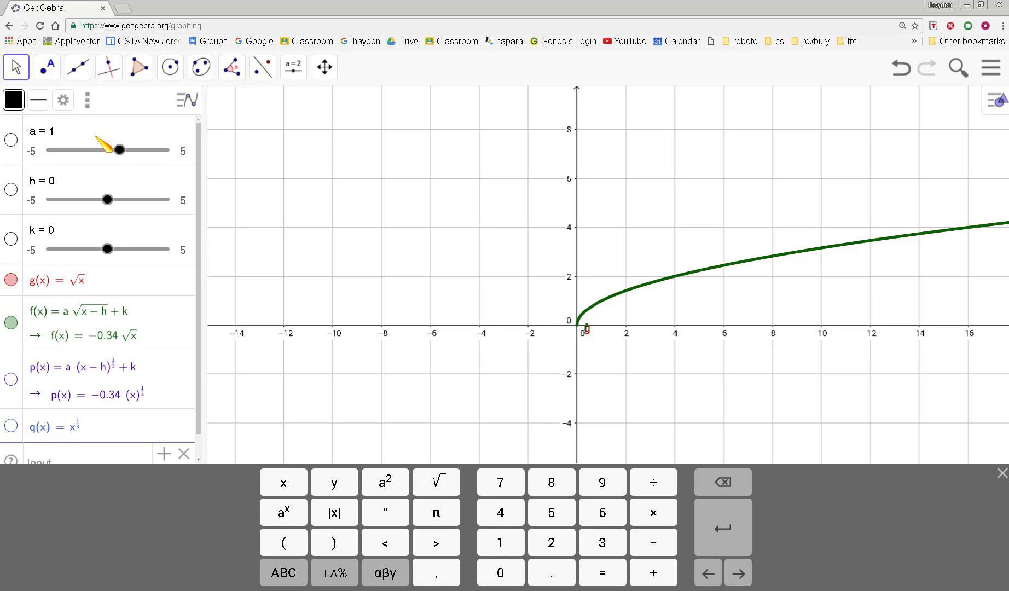
Set the increment of slider h to 0.01 in its object properties
left_click(85, 183)
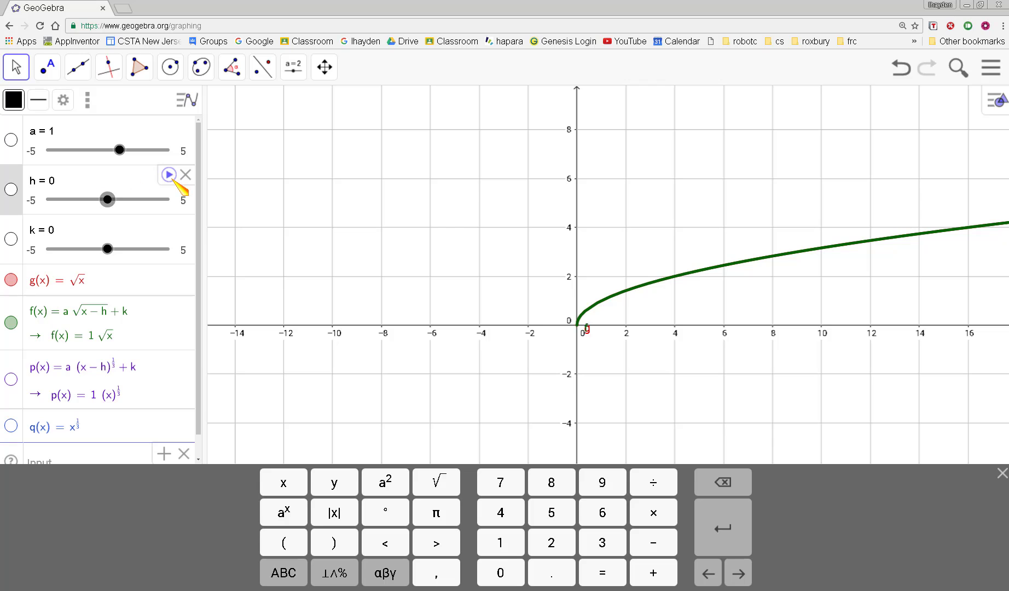
left_click(101, 183)
left_click(101, 182)
right_click(109, 191)
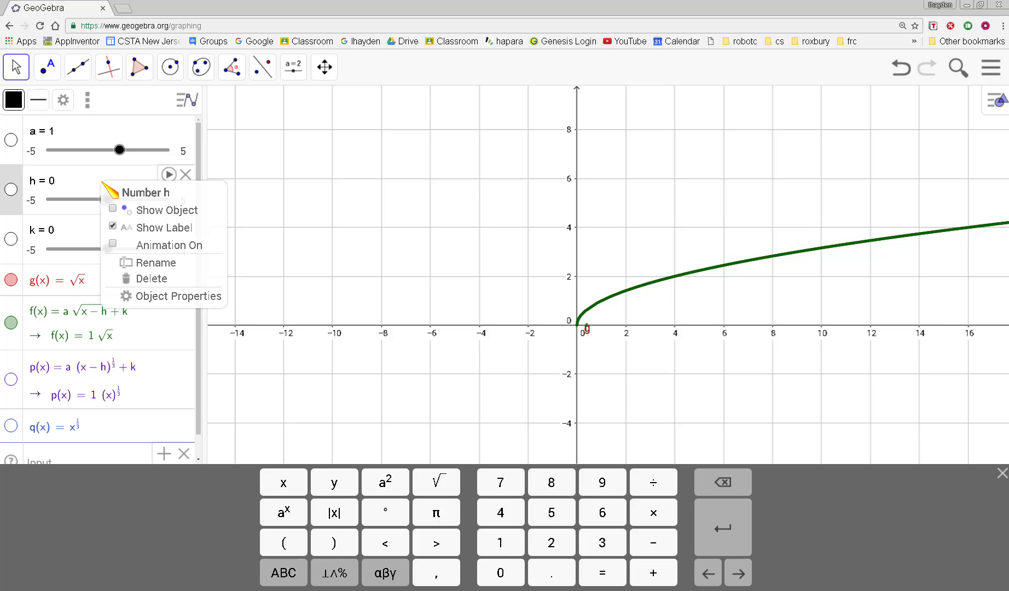
left_click(179, 296)
left_click(840, 99)
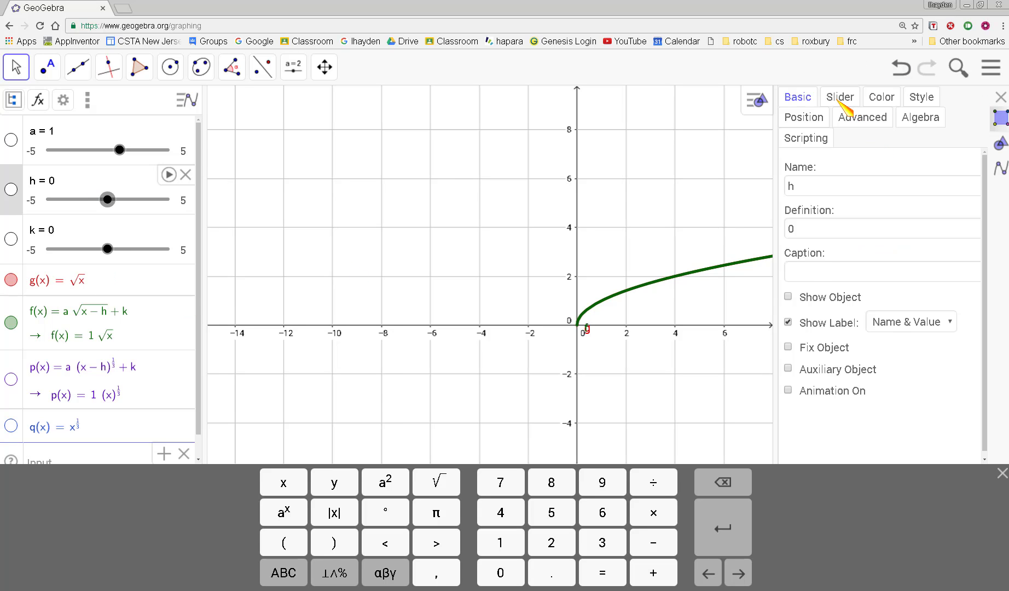
left_click(942, 183)
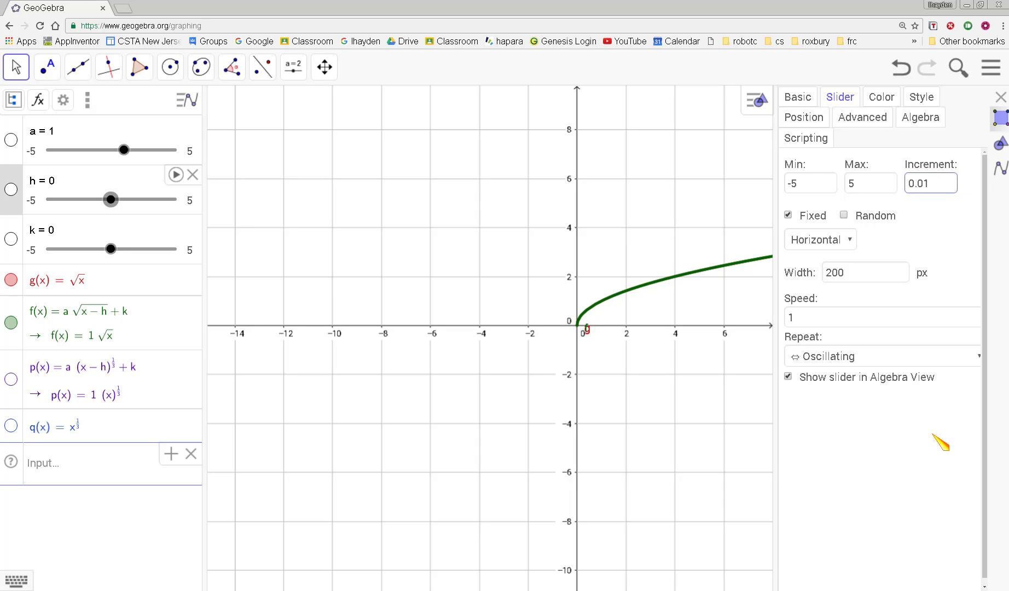
left_click(862, 412)
Animate slider h with the properties view closed, and pause it after comparing f(x) with g(x)
left_click(176, 175)
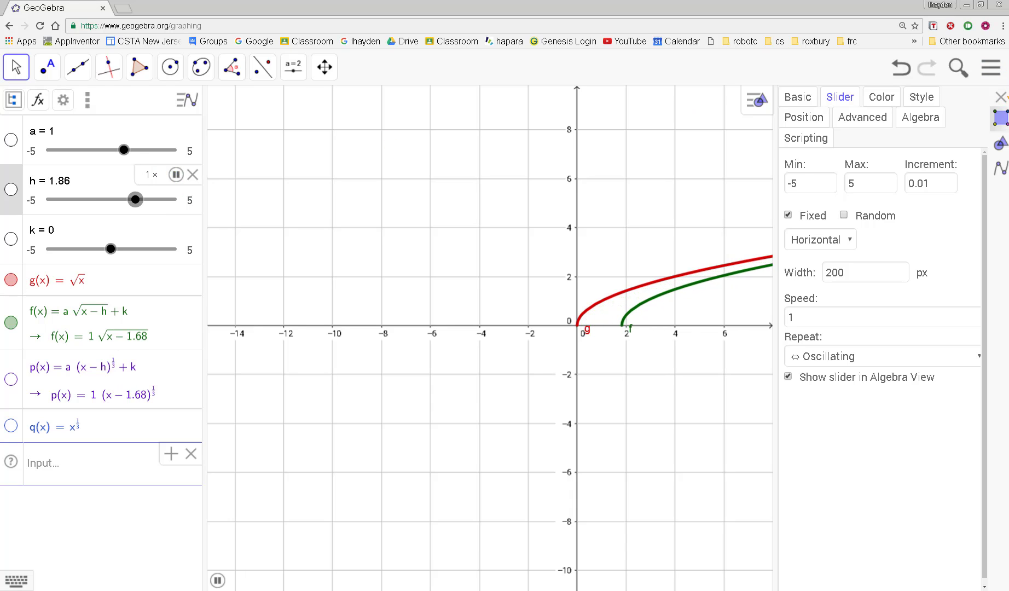
left_click(998, 95)
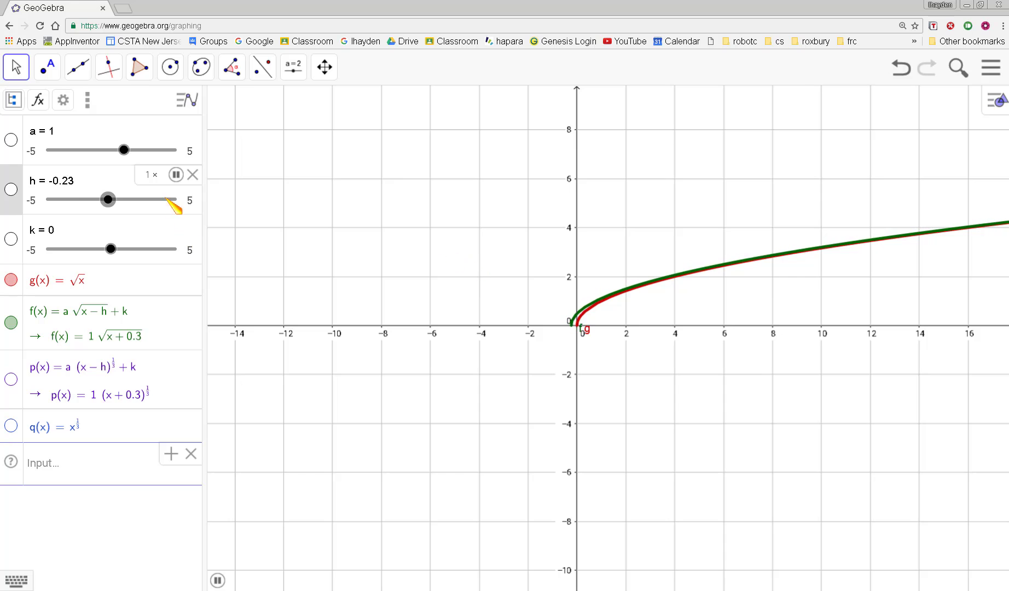
left_click(176, 174)
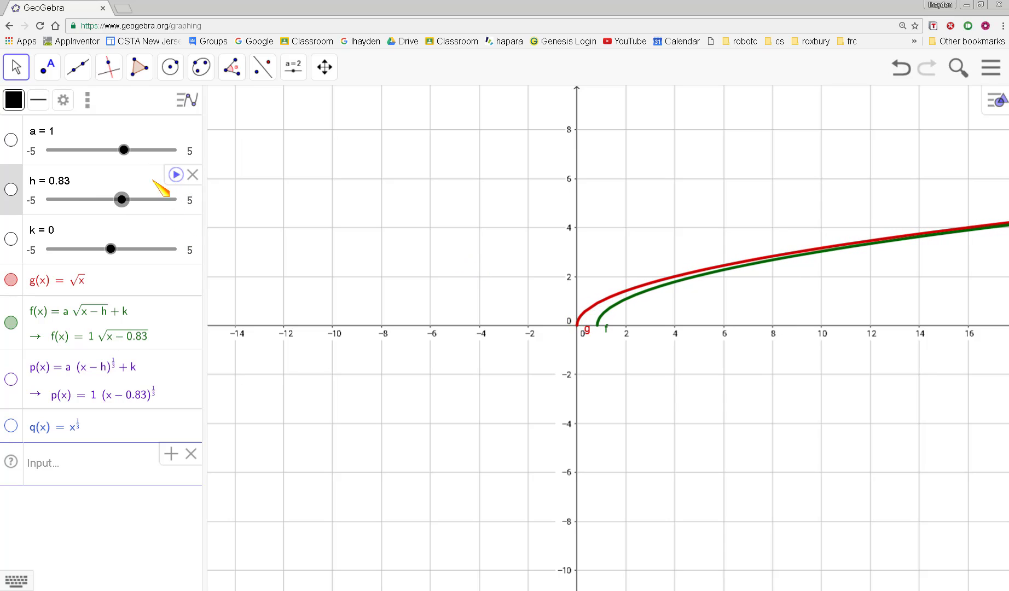
Set the value of h to 0
left_click(70, 185)
left_click(66, 182)
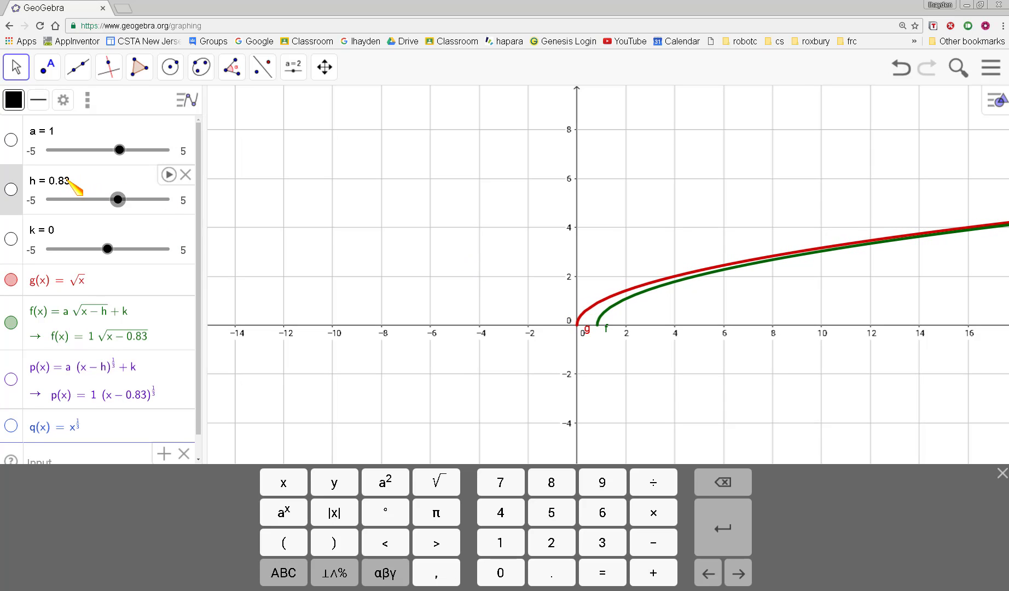
left_click(77, 183)
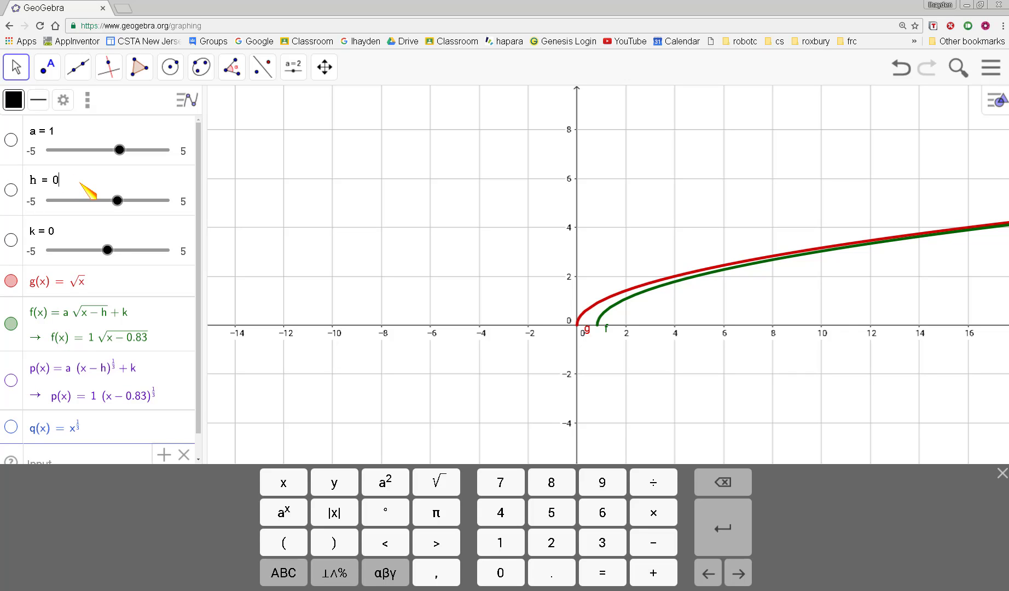
key("Return")
left_click(64, 182)
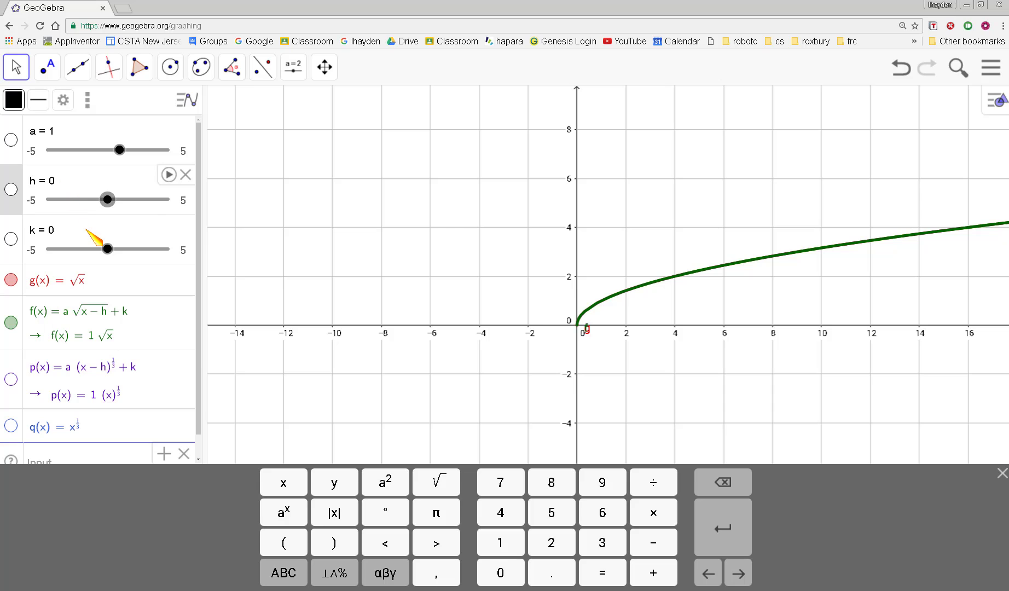
Set the increment of slider k to 0.01 in its object properties
left_click(85, 228)
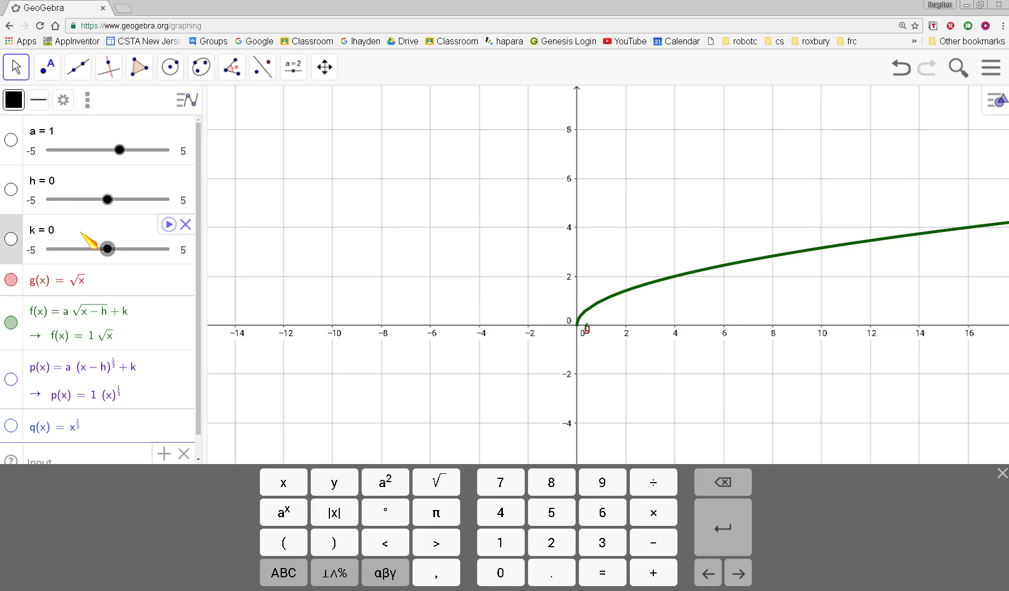
right_click(146, 240)
left_click(221, 355)
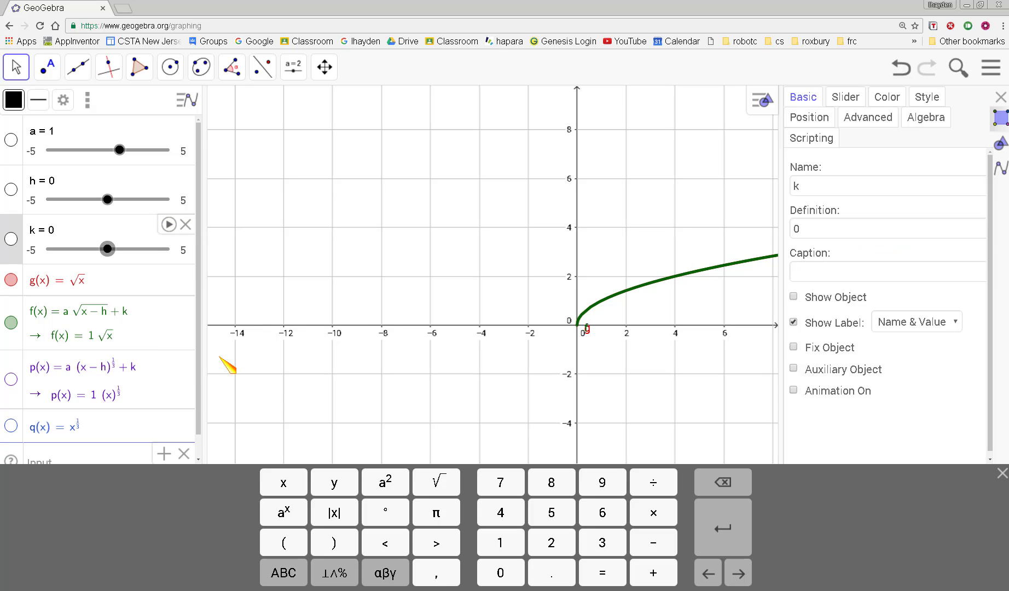
left_click(850, 98)
left_click(930, 186)
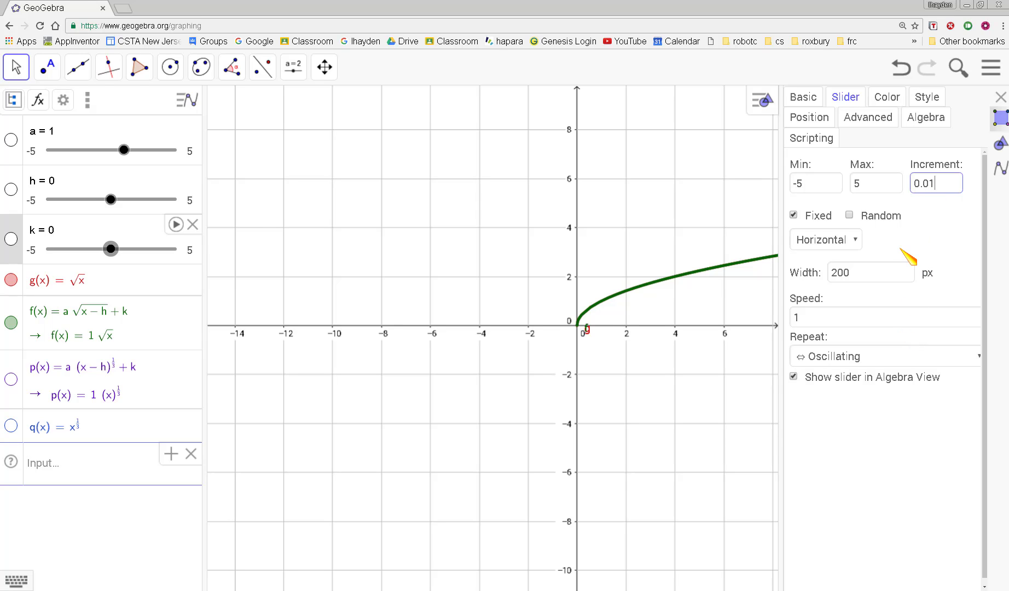
left_click(735, 356)
Animate slider k and pause it after comparing the vertical shift of f(x) with g(x)
left_click(143, 232)
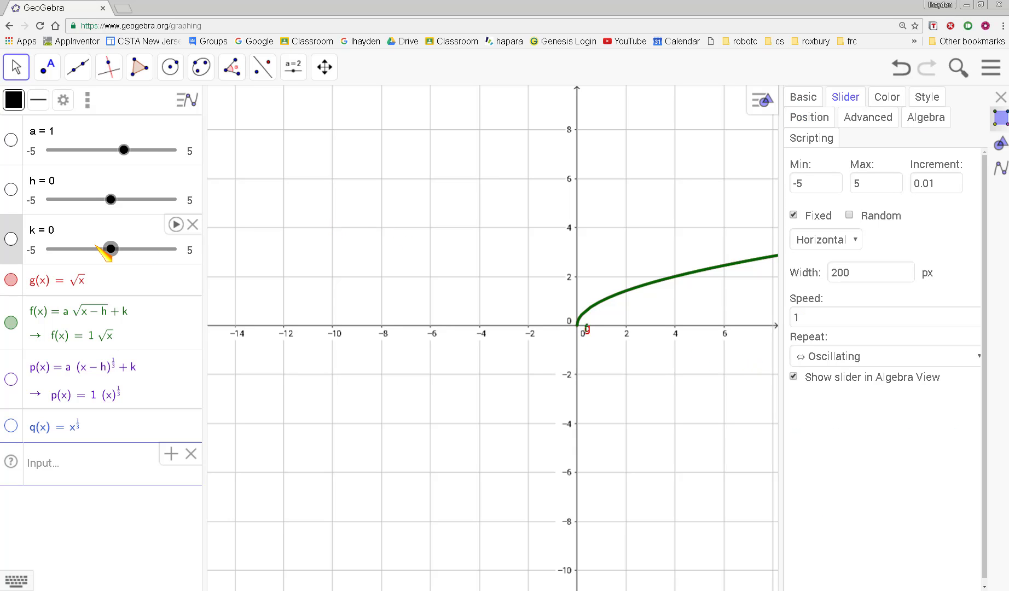
left_click(176, 225)
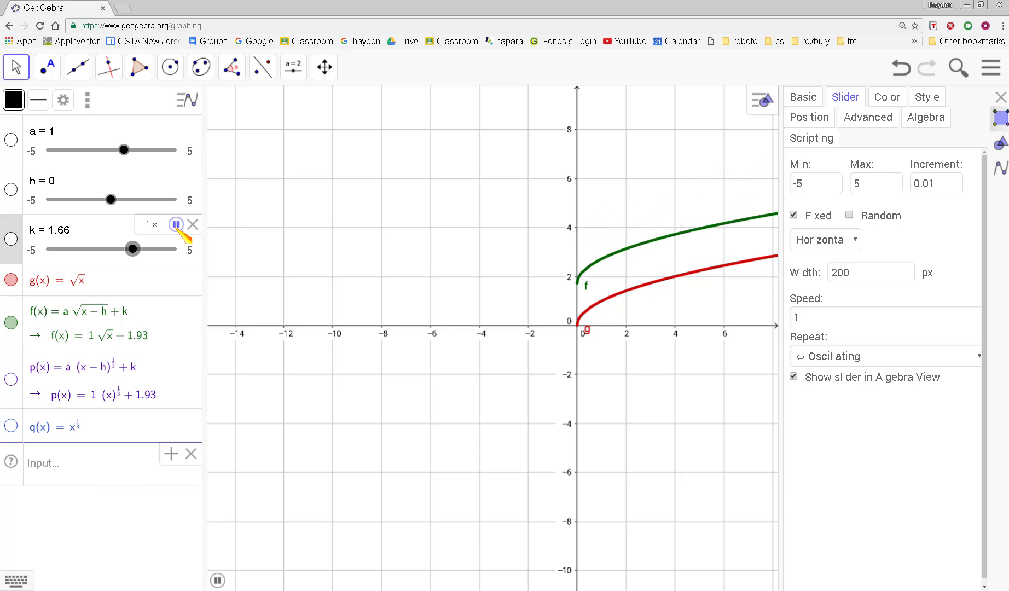
left_click(176, 224)
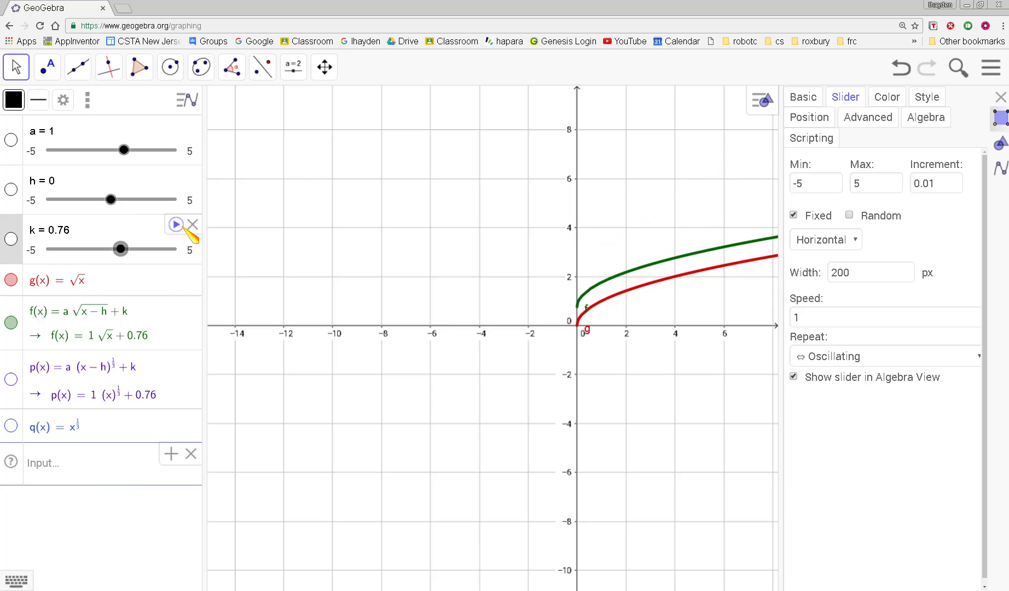
Hide the graphs of g(x) and f(x), and show the graph of the transformed cube-root function p(x)
left_click(11, 280)
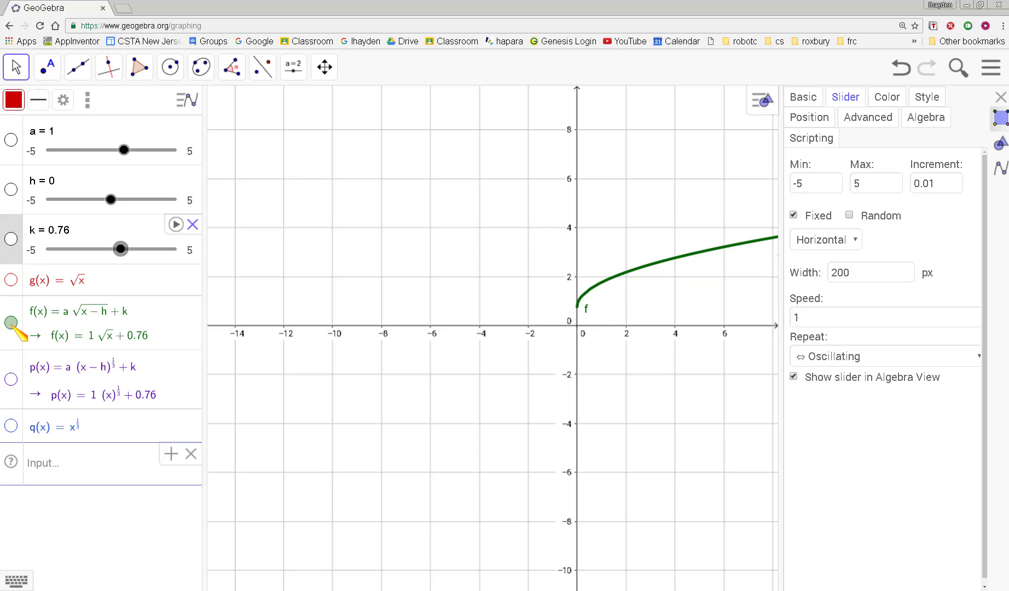
left_click(11, 322)
left_click(11, 378)
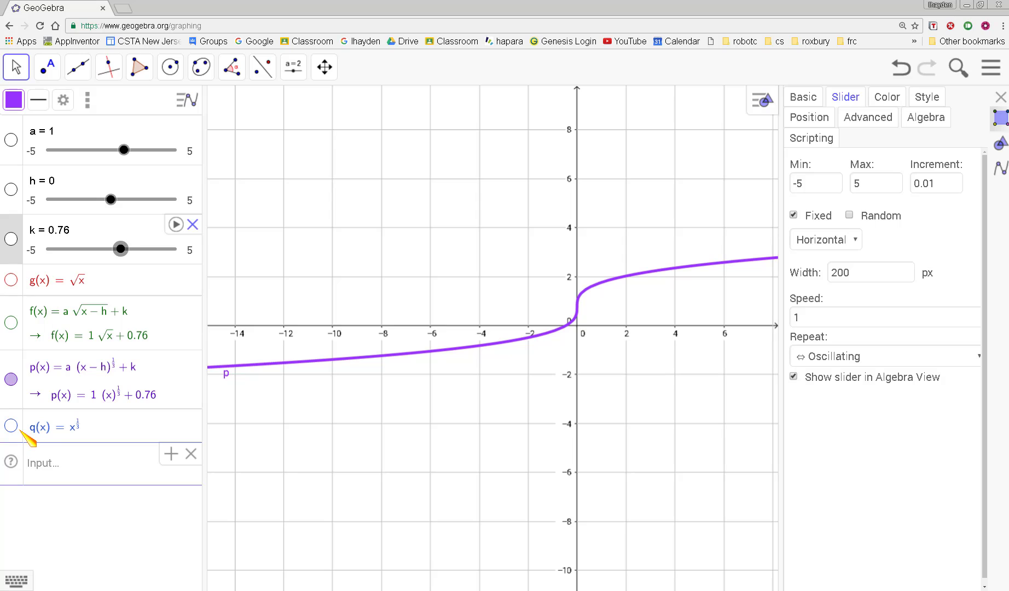
Set the value of k to 0
left_click(100, 142)
left_click(66, 231)
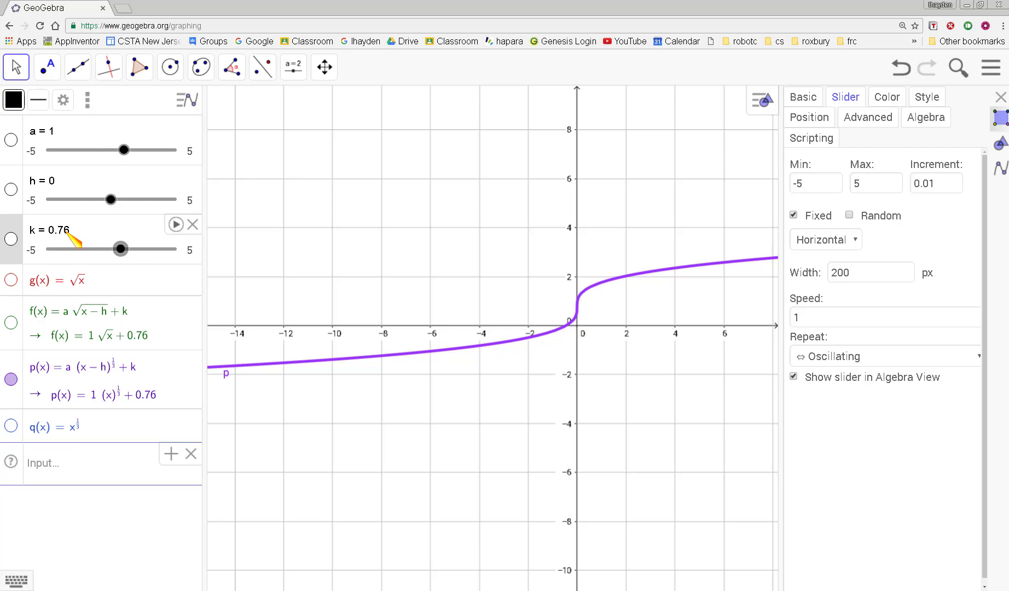
left_click(73, 235)
left_click(70, 230)
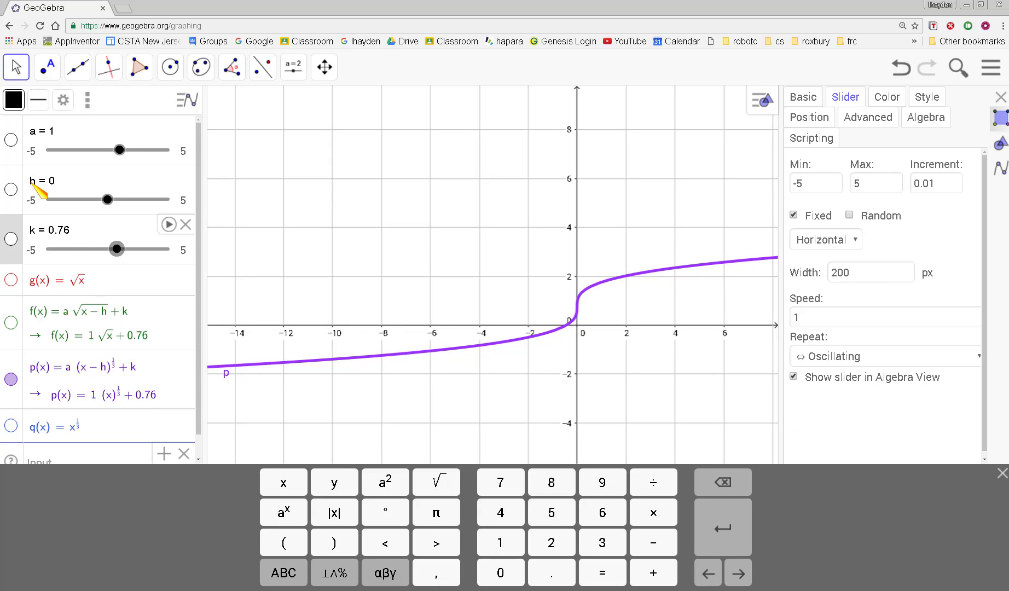
left_click(72, 231)
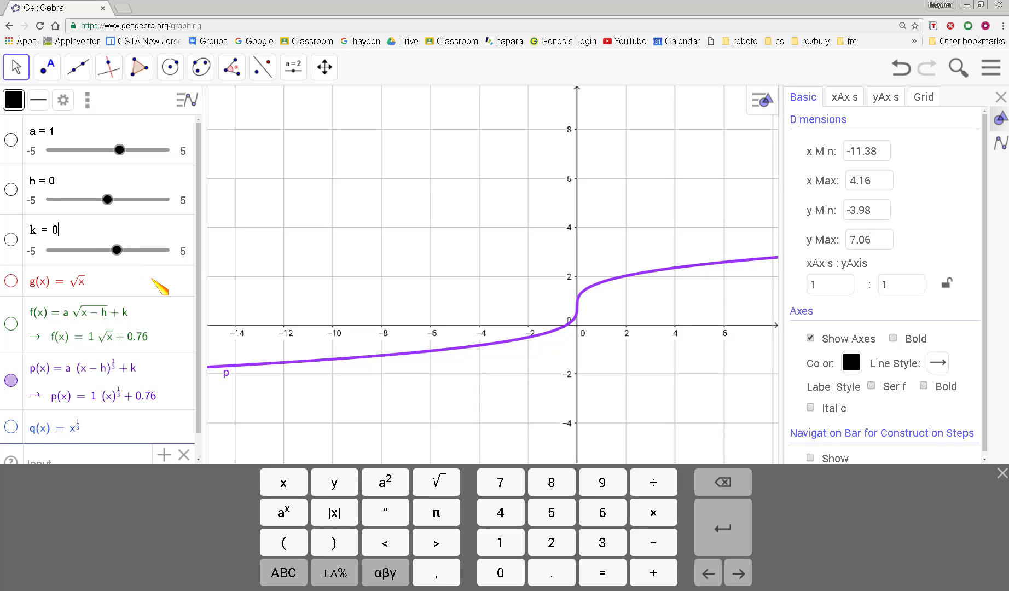
key("Return")
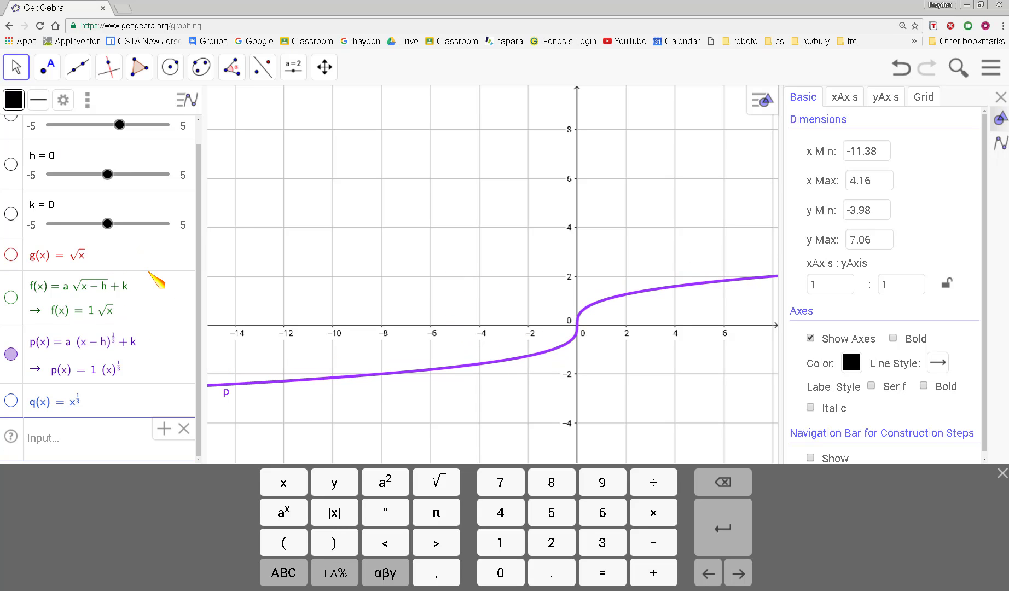
scroll(165, 296, "up", 1)
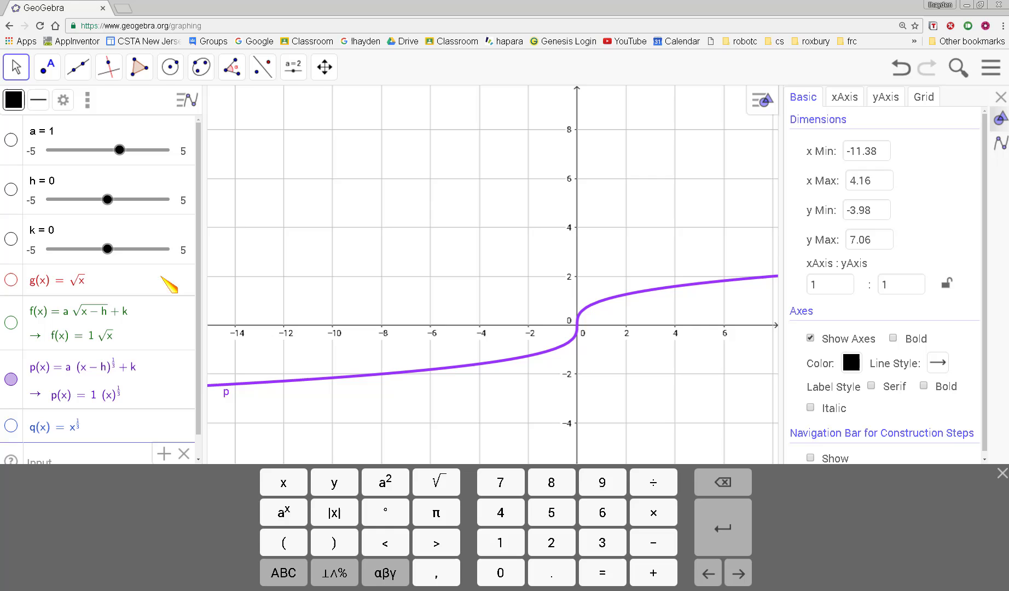
Animate slider a and pause it after watching how p(x) stretches
left_click(157, 139)
left_click(169, 126)
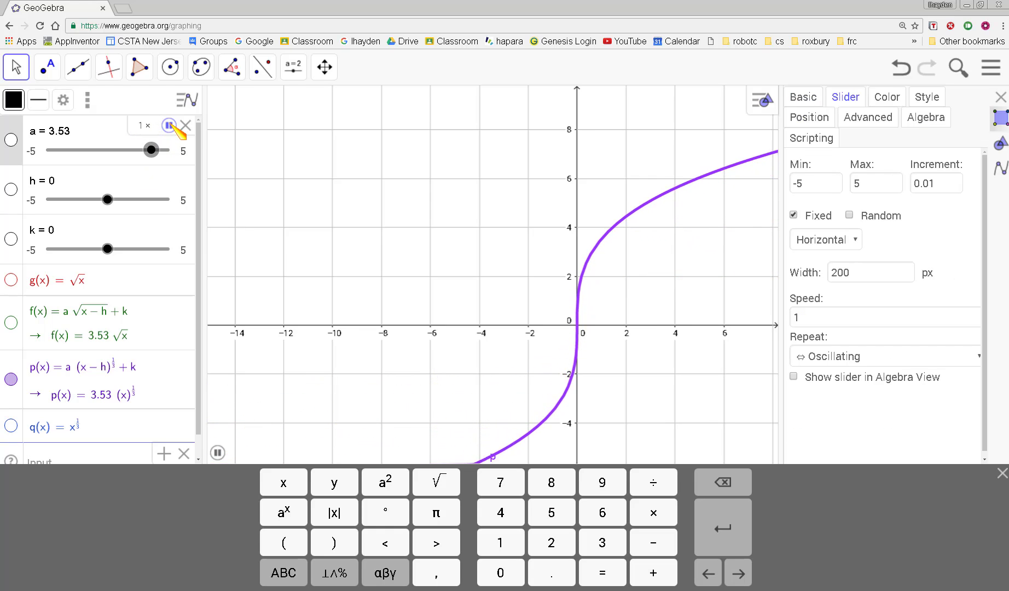
left_click(169, 126)
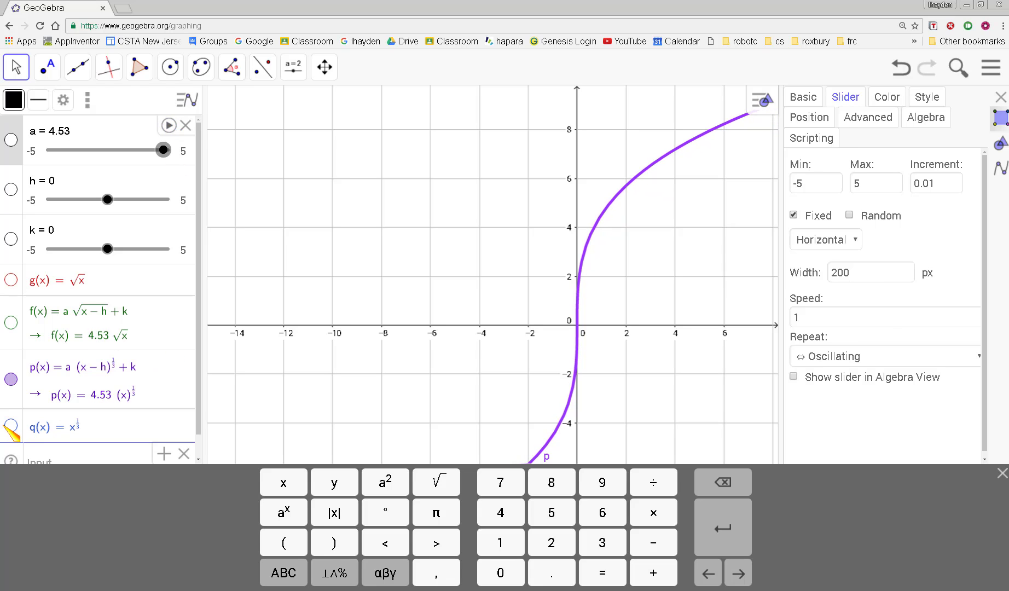
Show the parent cube-root graph q(x) and set the value of a to 1
left_click(21, 429)
left_click(12, 426)
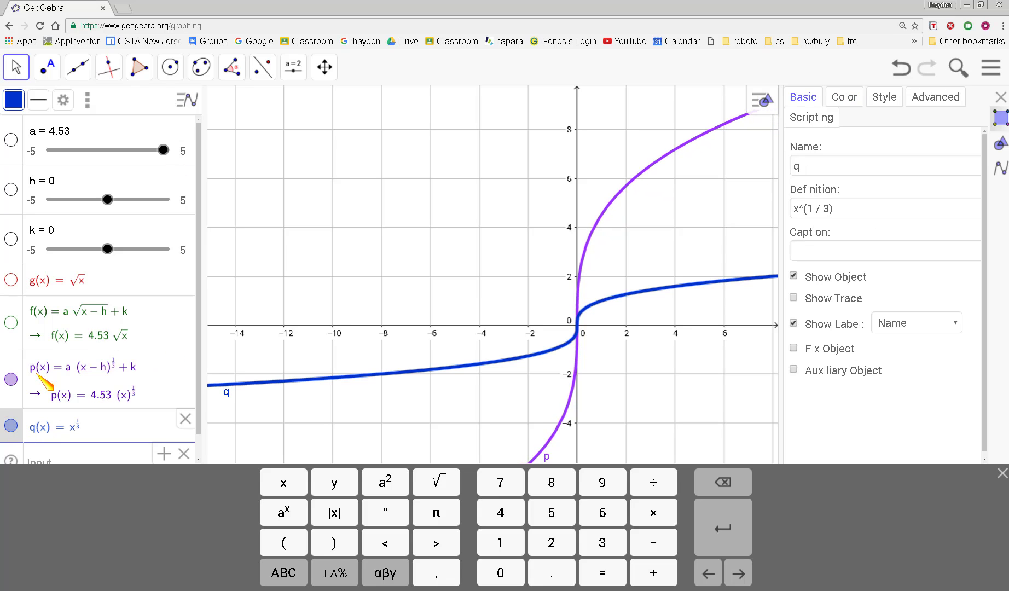
left_click(83, 134)
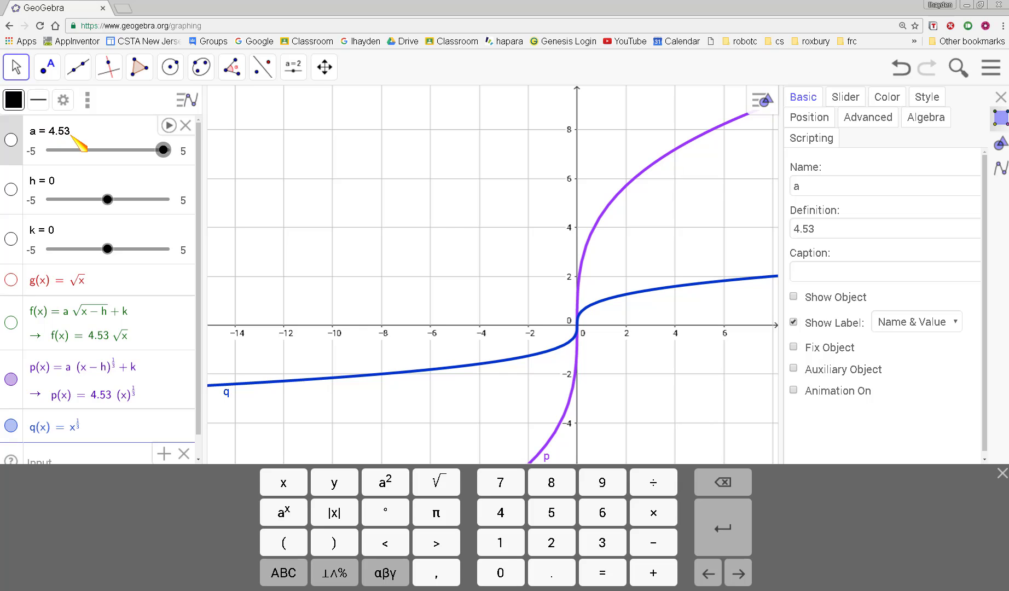
left_click(72, 130)
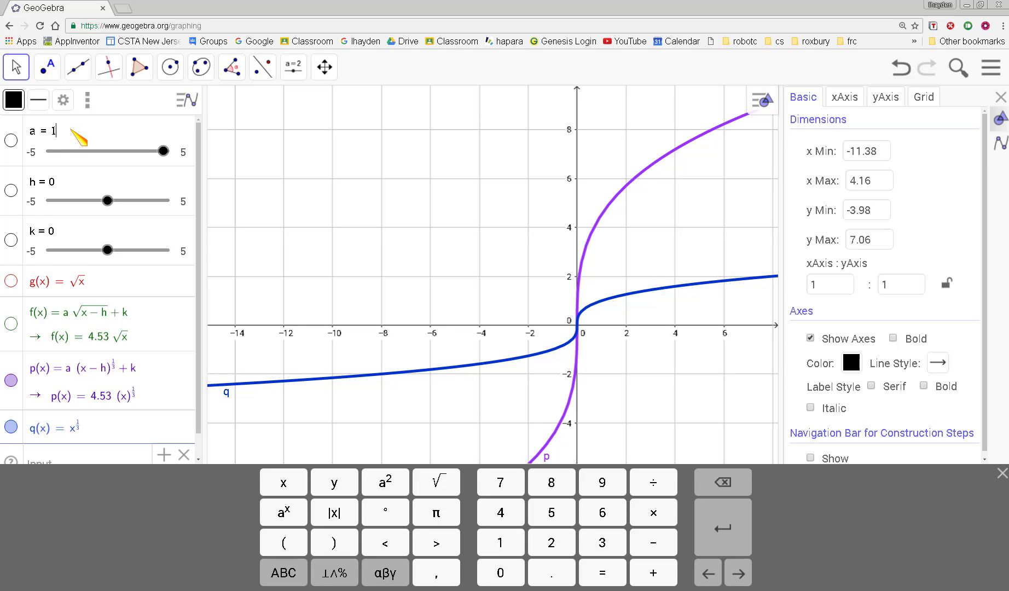
type("1")
key("Return")
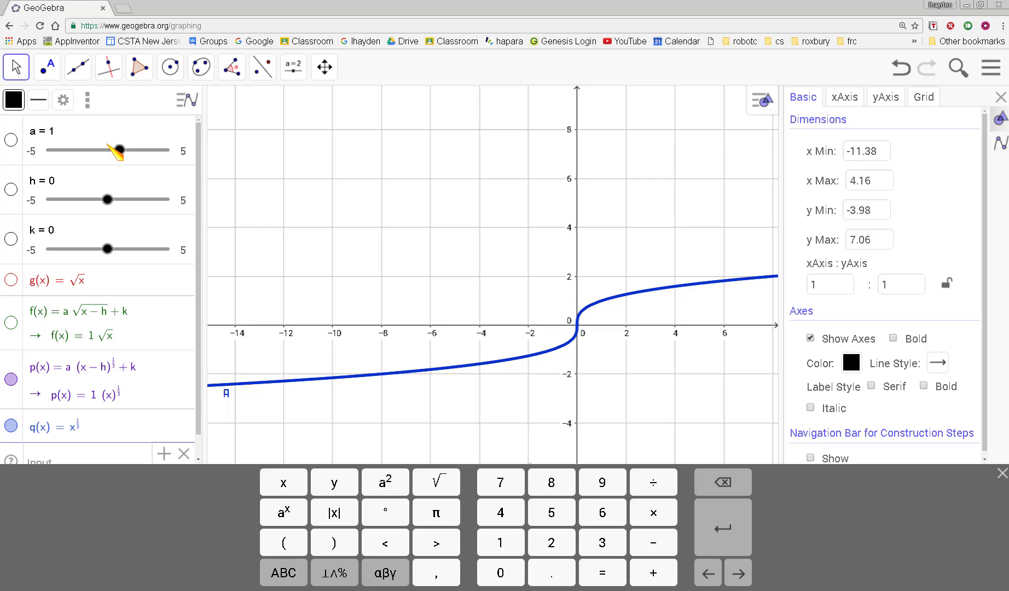
Animate slider a and pause it after comparing p(x) with its parent q(x)
left_click(119, 131)
left_click(169, 125)
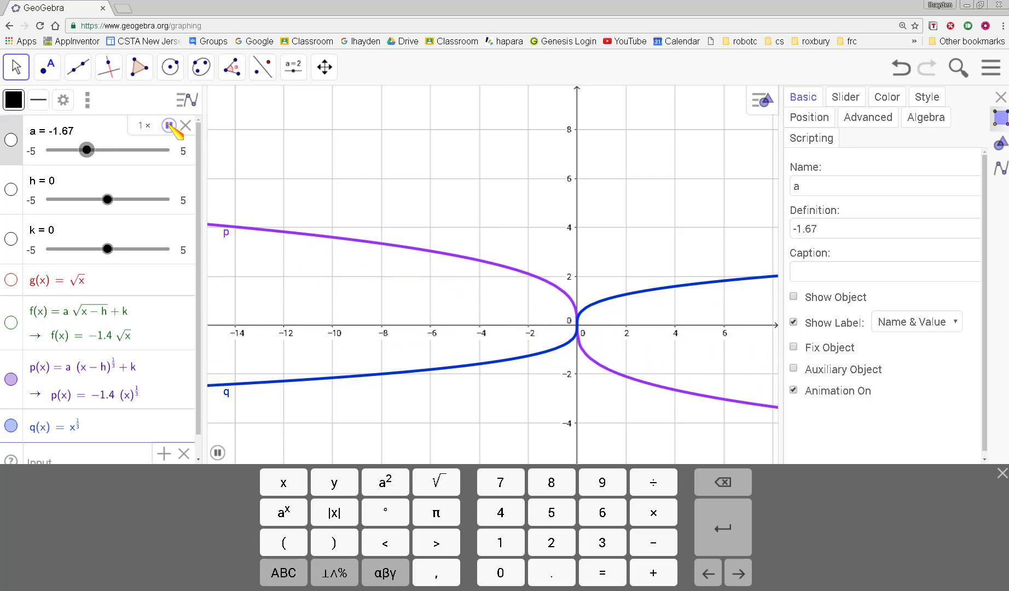
left_click(169, 125)
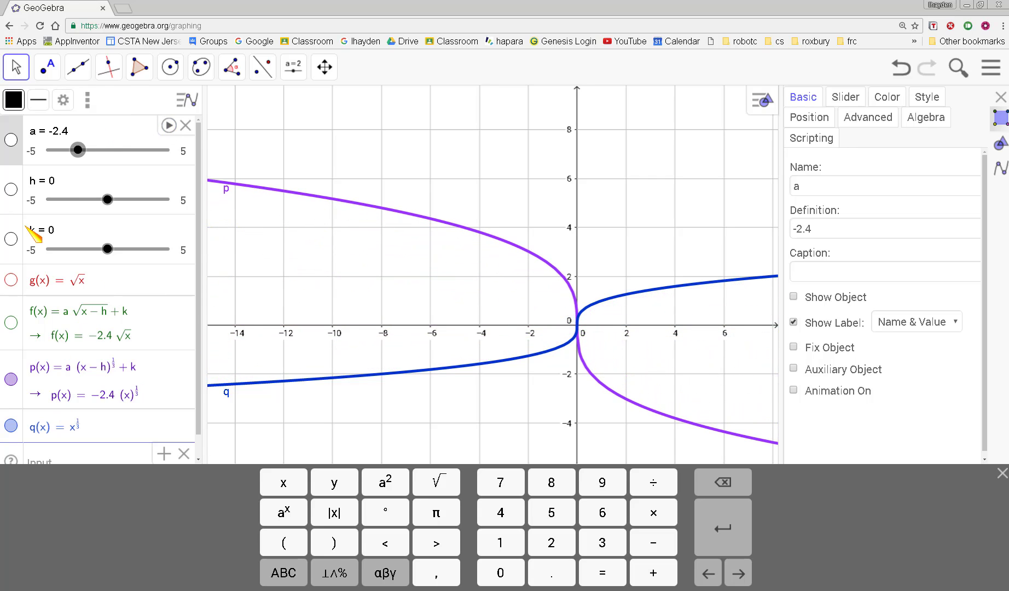
Animate slider h and stop it after comparing the horizontal shift of p(x) with q(x)
left_click(128, 196)
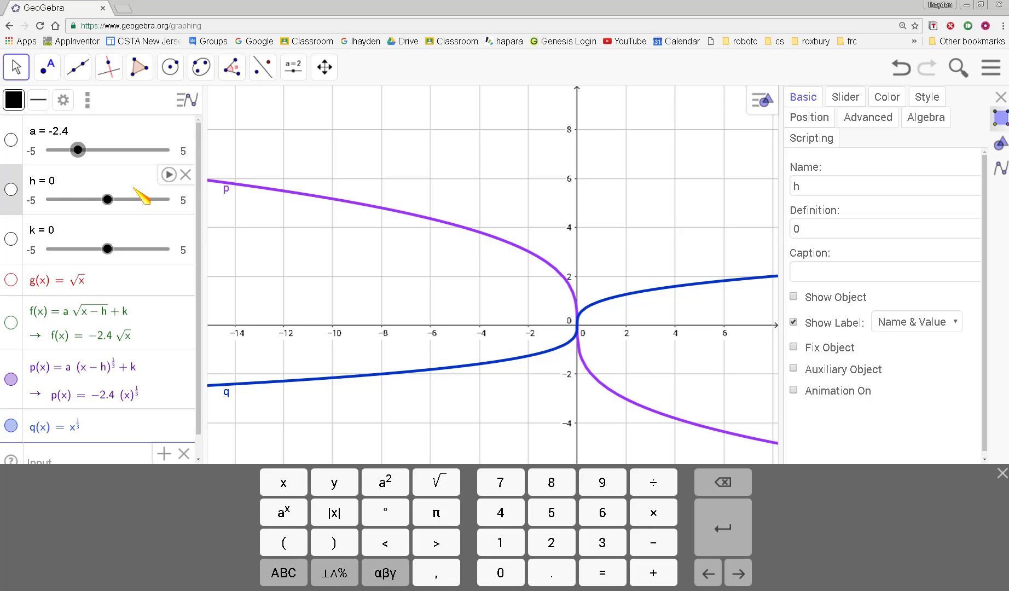
left_click(166, 171)
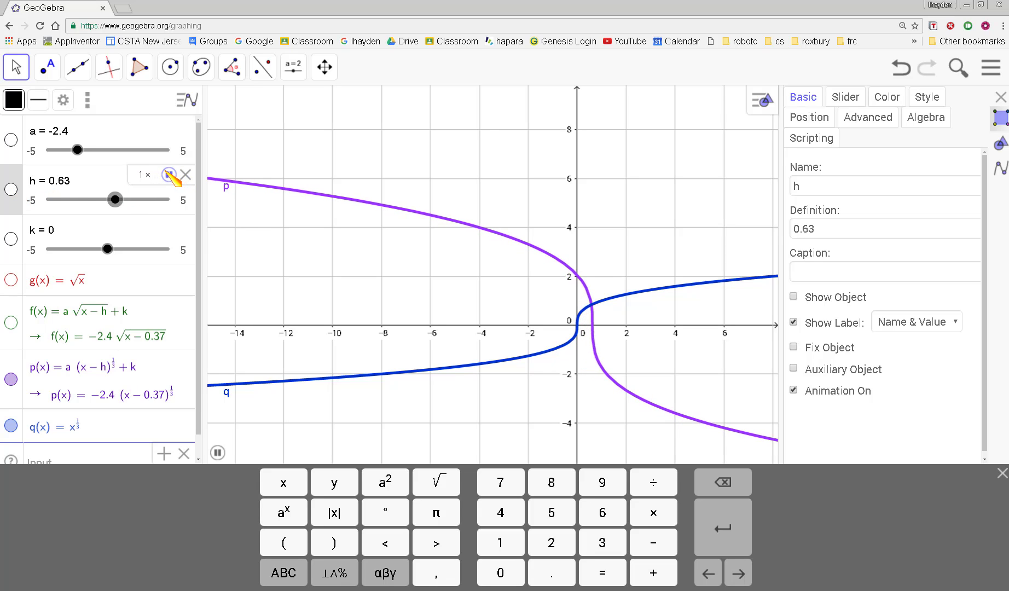
left_click(58, 138)
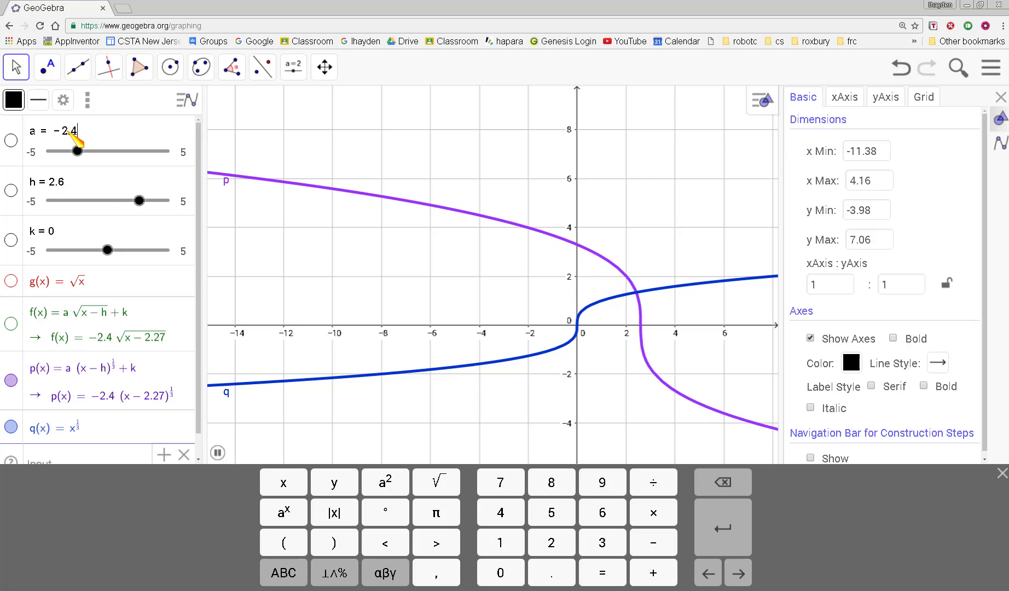
left_click(185, 201)
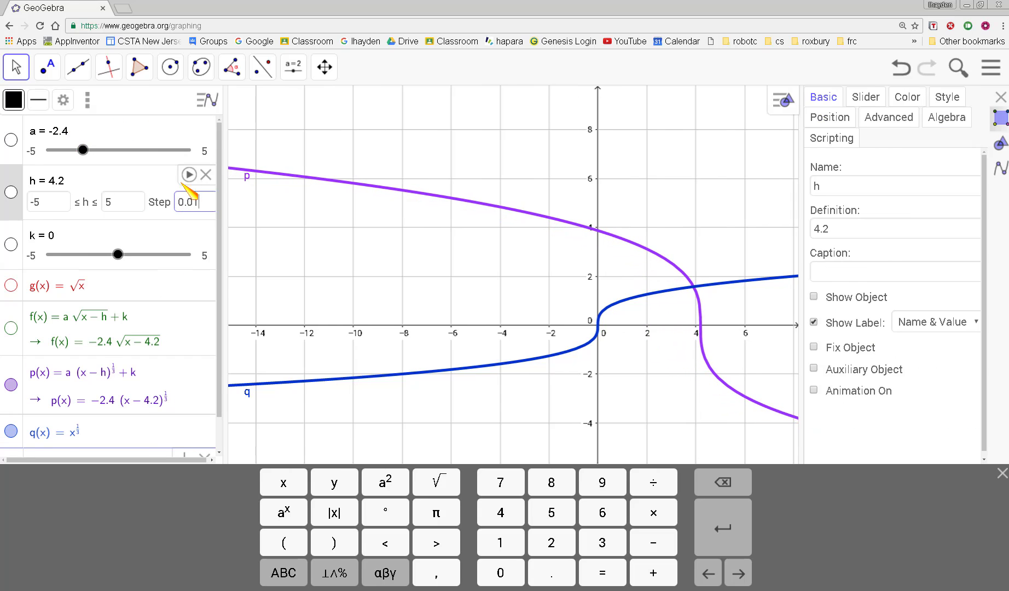
Set the value of a to 1
left_click(66, 134)
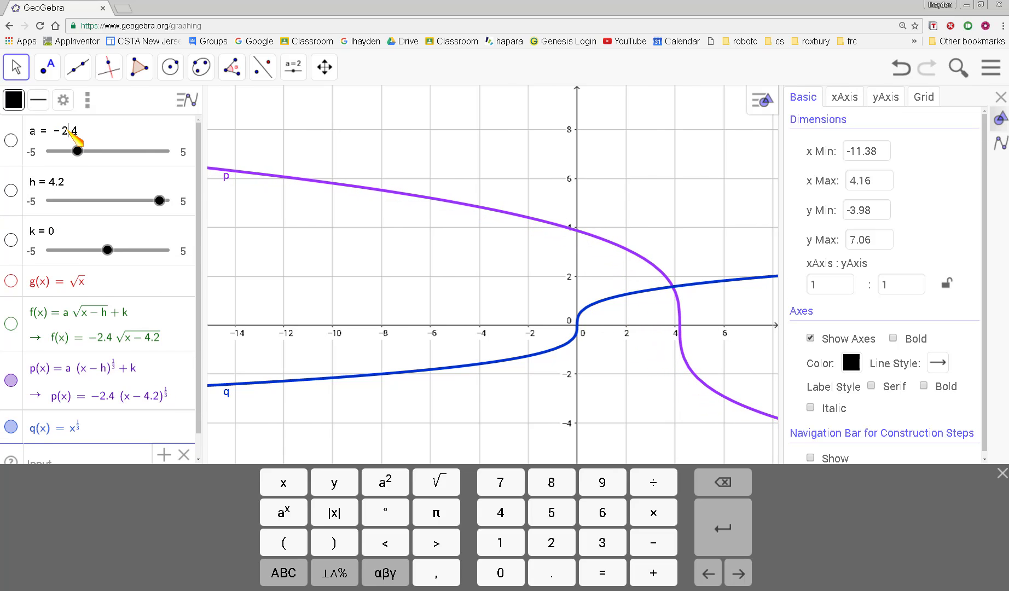
left_click(77, 131)
type("1")
key("Return")
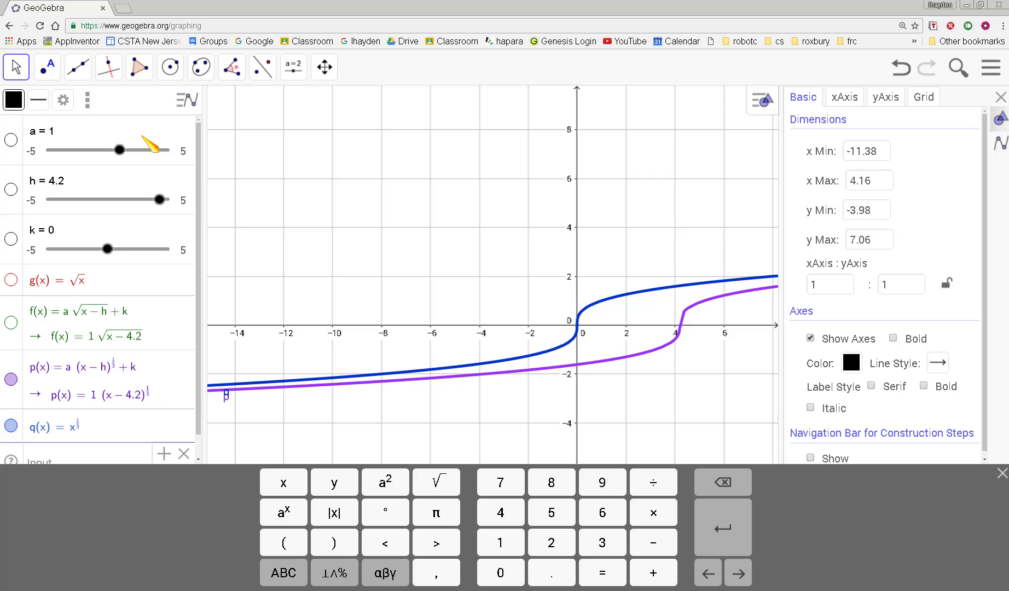
Set the value of h to 0
left_click(65, 184)
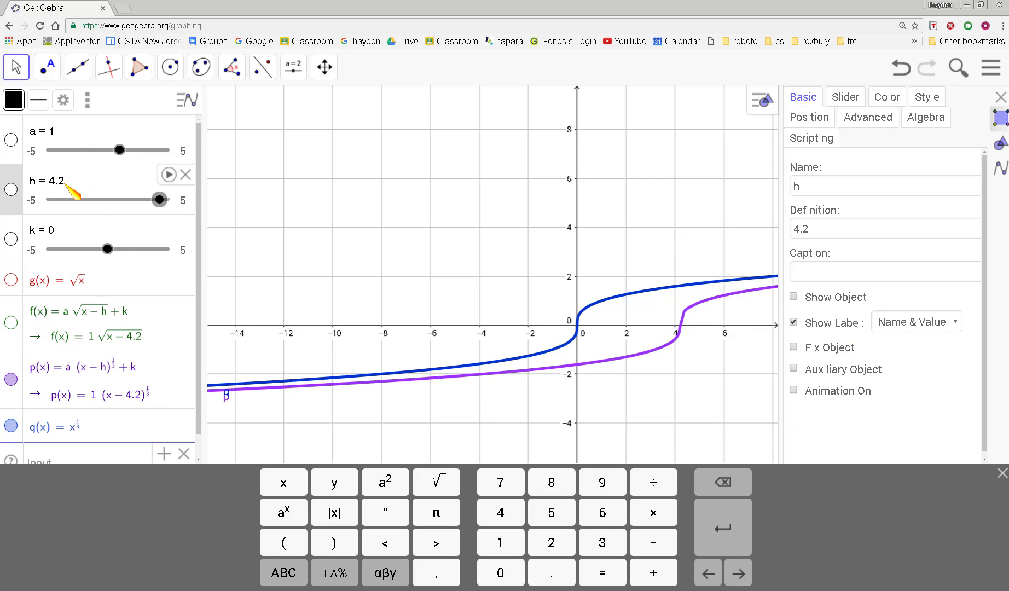
left_click(66, 183)
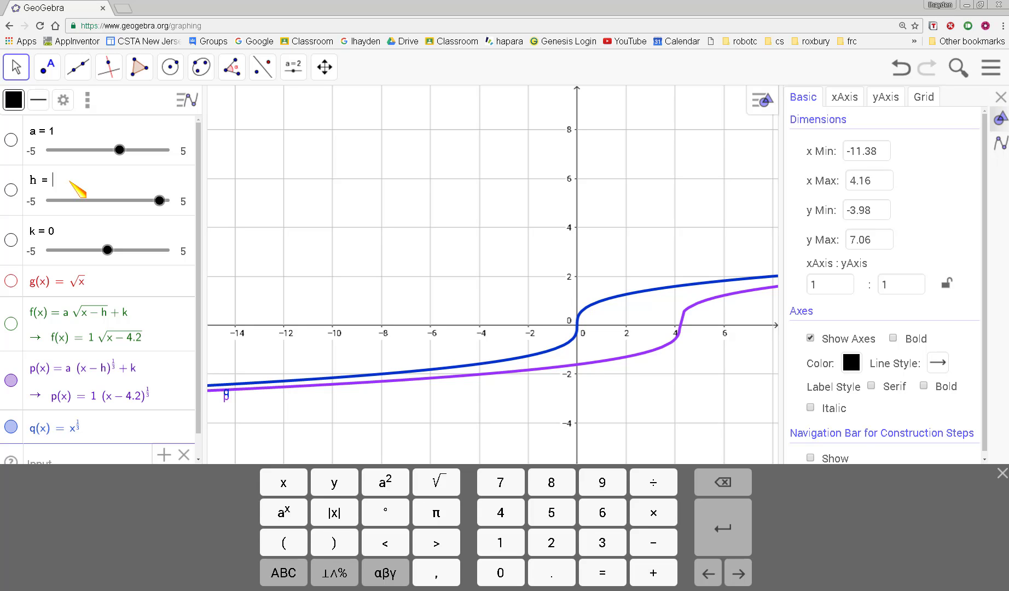
type("0")
key("Return")
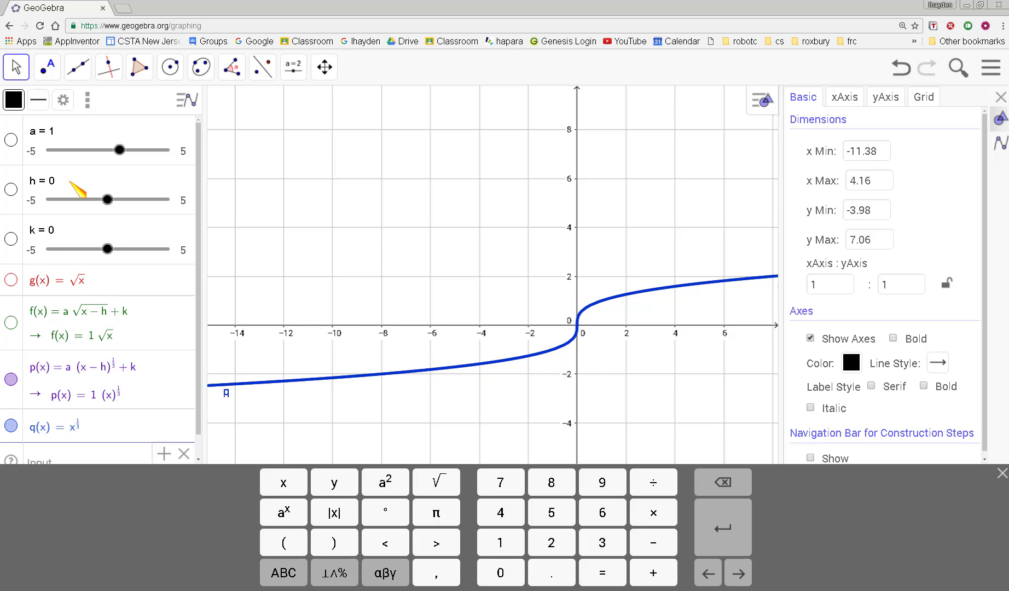
Animate slider a again and pause it after comparing the reflection of p(x) with q(x)
left_click(156, 145)
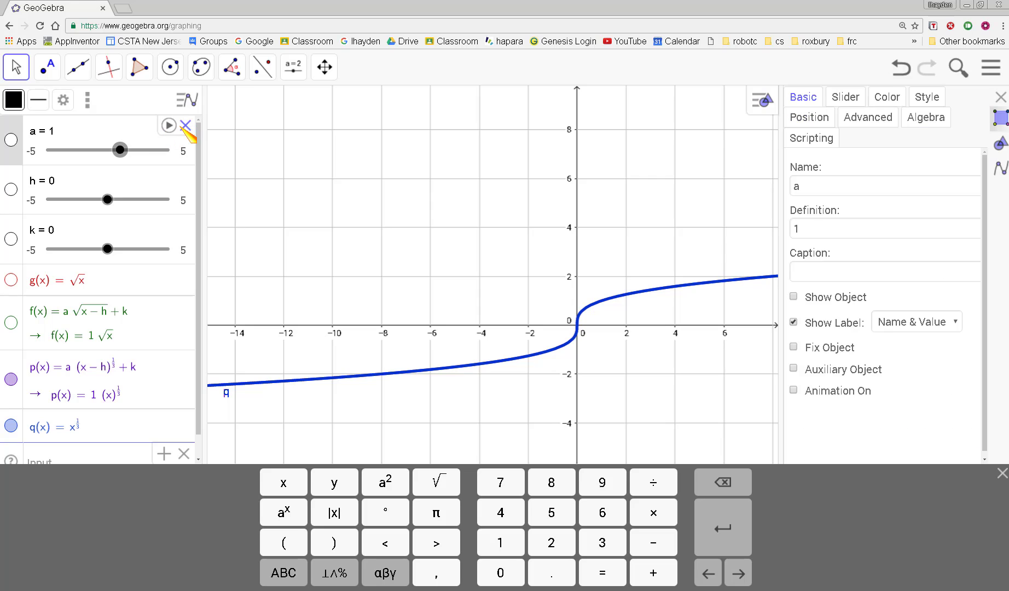
left_click(169, 125)
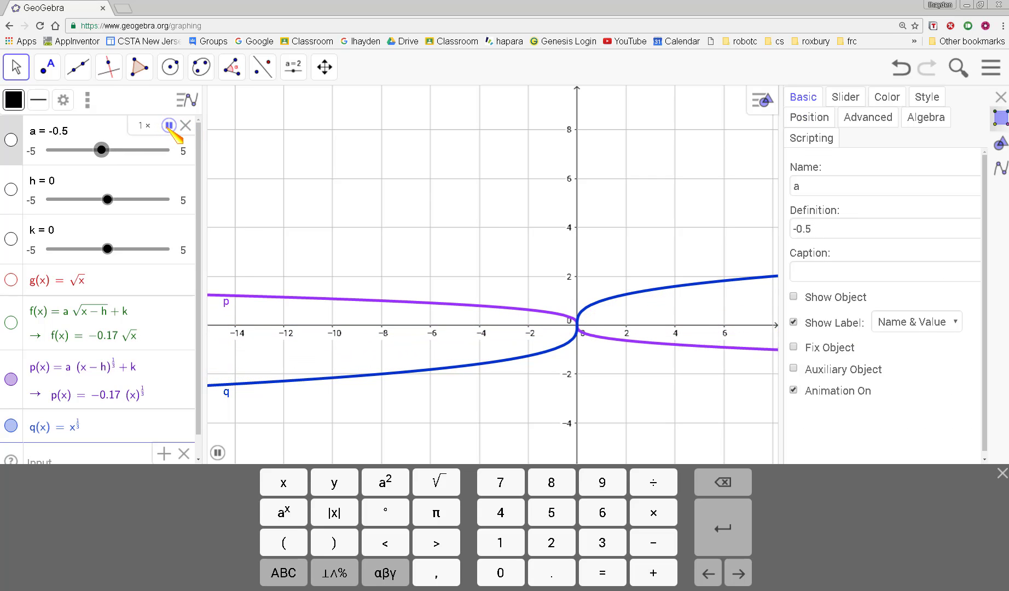
left_click(169, 125)
Set the value of a to 1 and select slider k
left_click(72, 130)
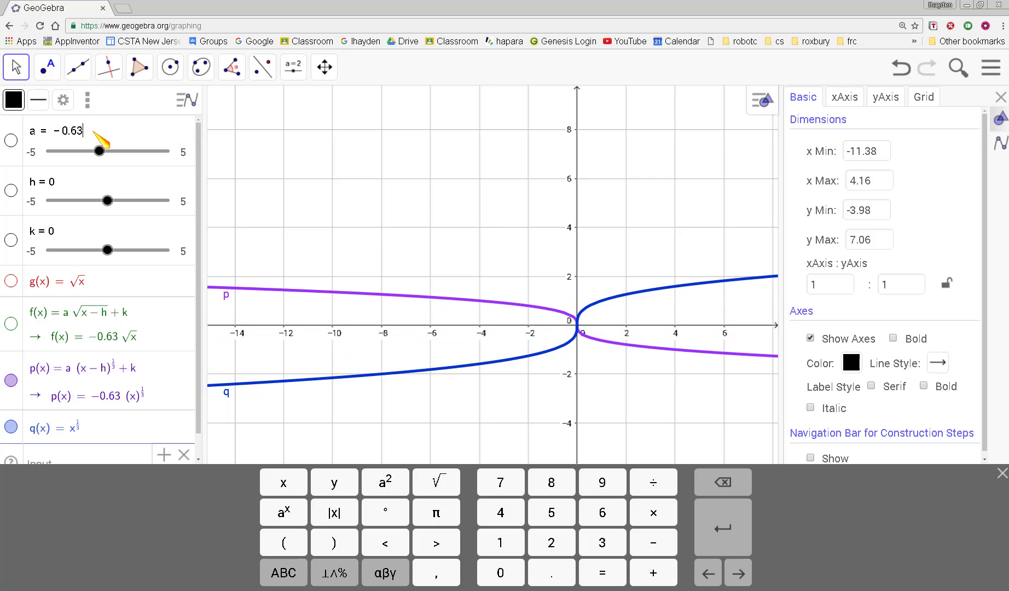
left_click(92, 131)
left_click(78, 132)
type("1")
left_click(124, 241)
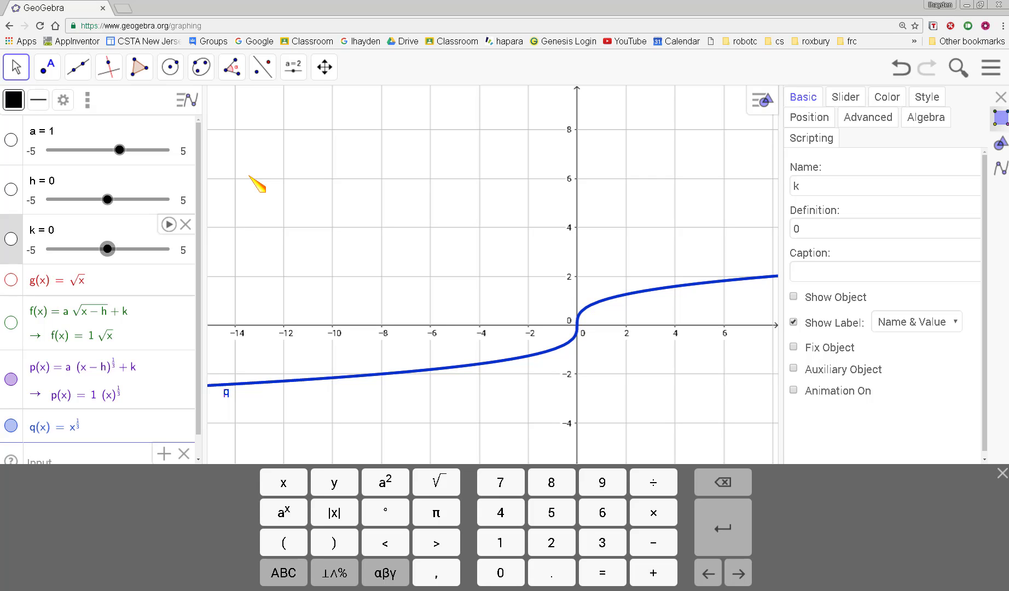
left_click(2, 387)
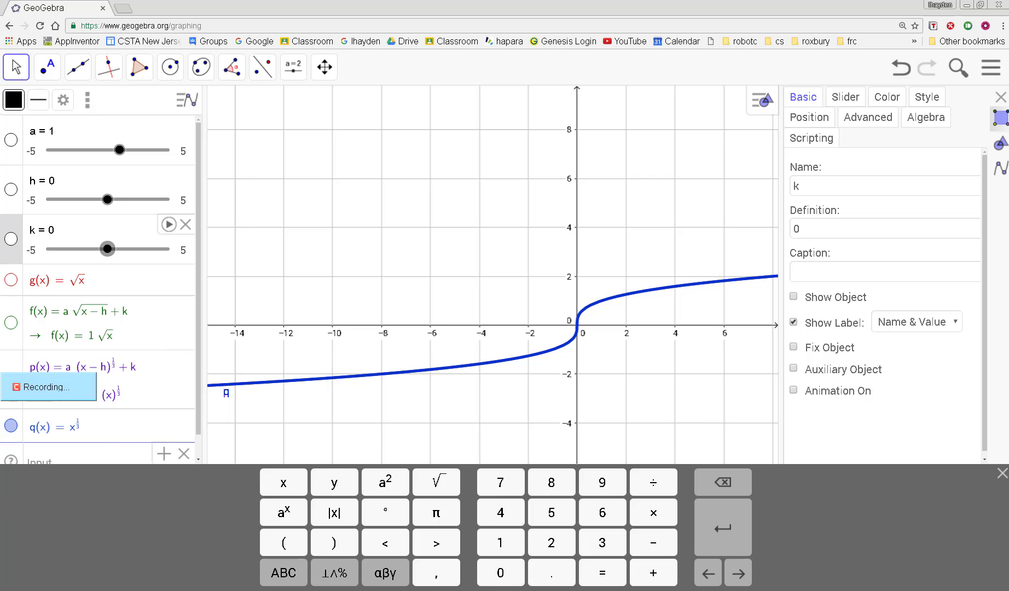